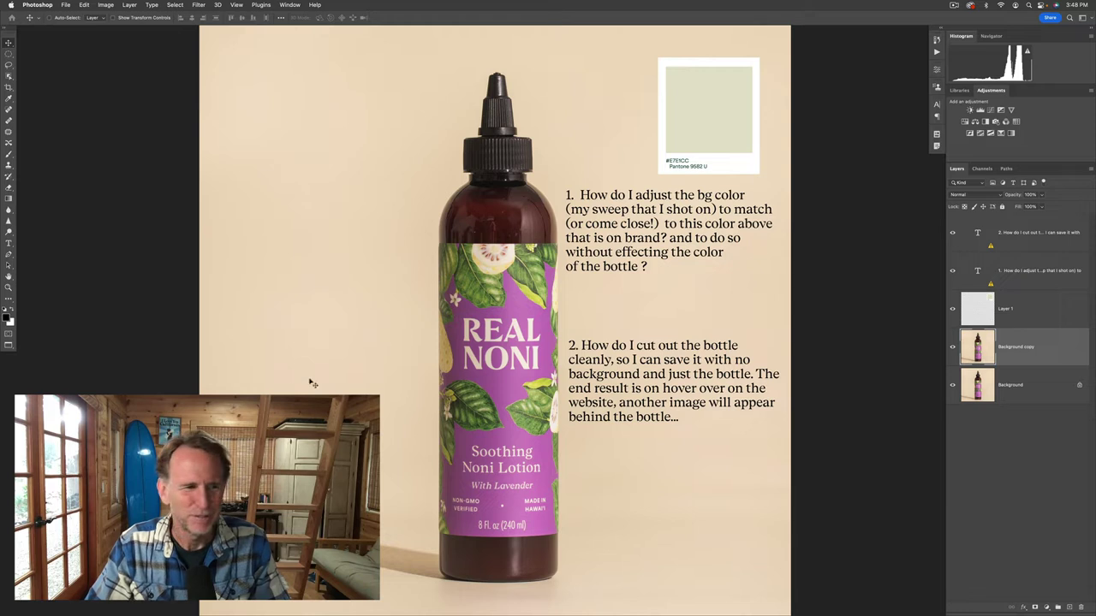
- Sample the pale green brand swatch as the foreground color, and hide both text layers and Layer 1
{"action": "key", "text": "i"}
{"action": "left_click", "coordinate": [718, 116]}
{"action": "left_click_drag", "start_coordinate": [952, 238], "coordinate": [951, 317]}
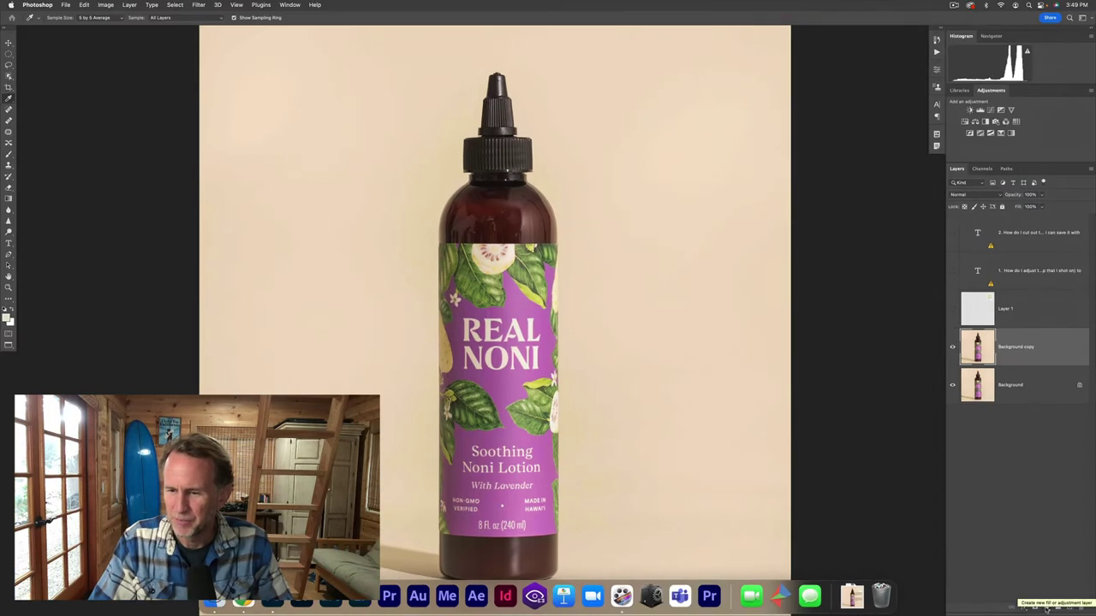
- Add a Solid Color fill layer in the sampled green, place it beneath Background copy, and make Background copy active
{"action": "left_click", "coordinate": [1046, 608]}
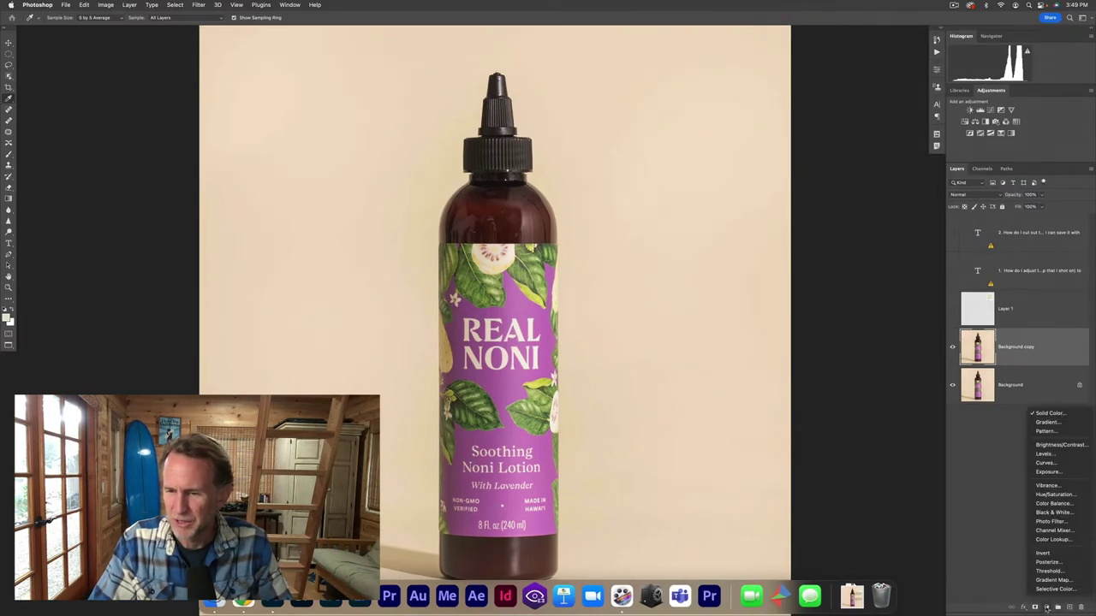
{"action": "left_click", "coordinate": [1050, 413]}
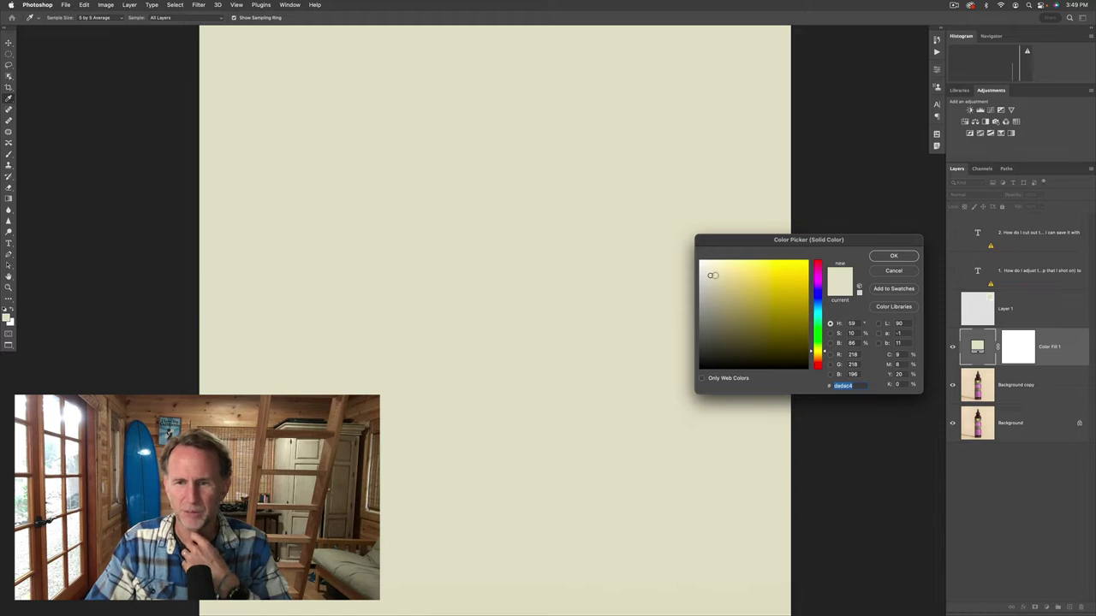
{"action": "left_click", "coordinate": [906, 257]}
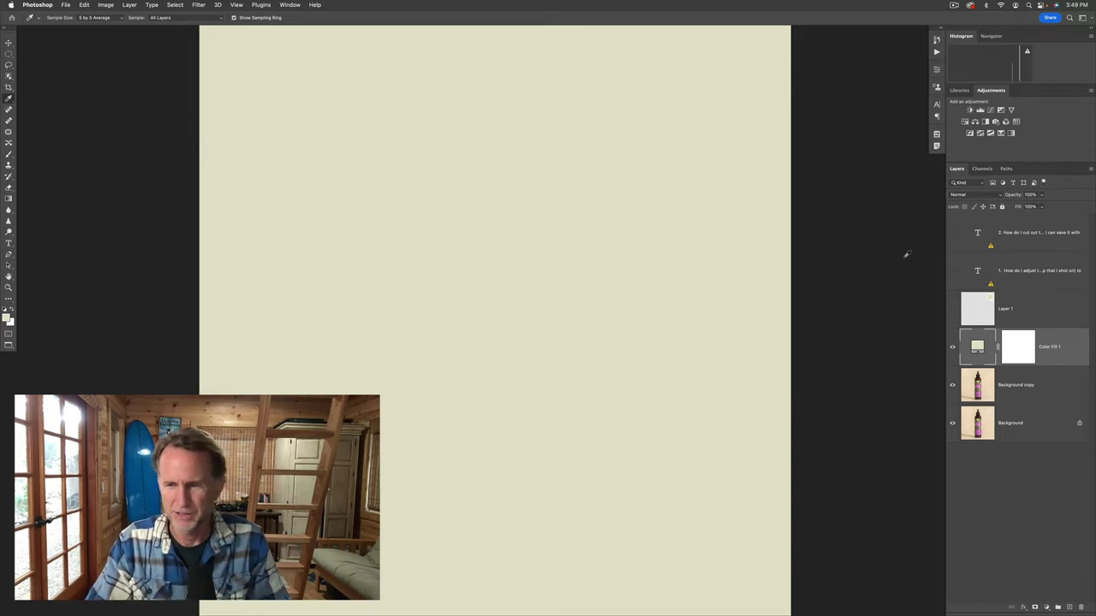
{"action": "left_click_drag", "start_coordinate": [985, 347], "coordinate": [985, 401]}
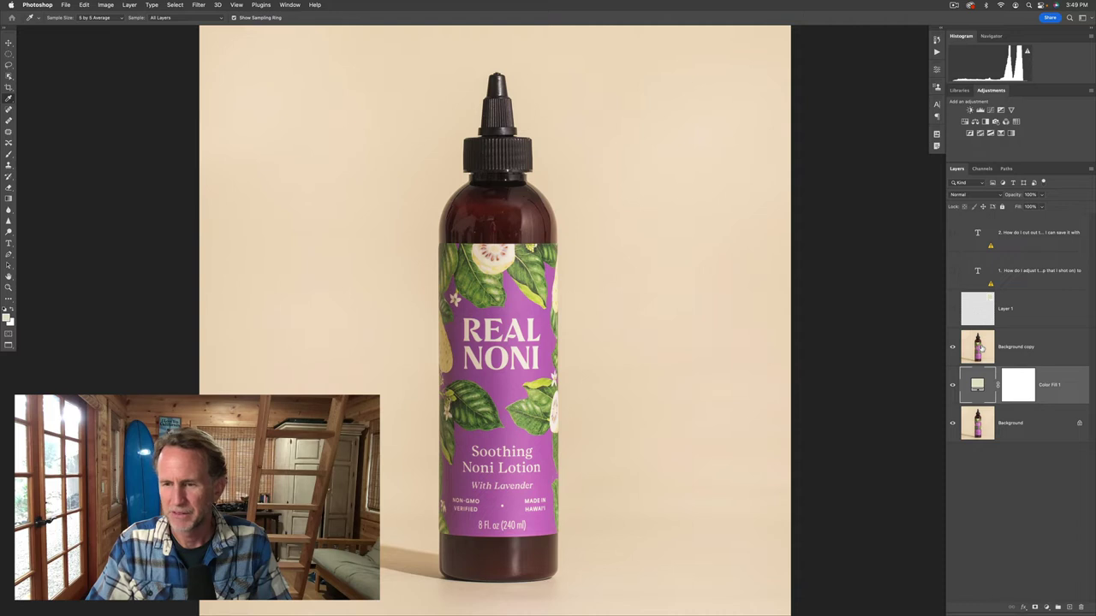
{"action": "left_click", "coordinate": [981, 348]}
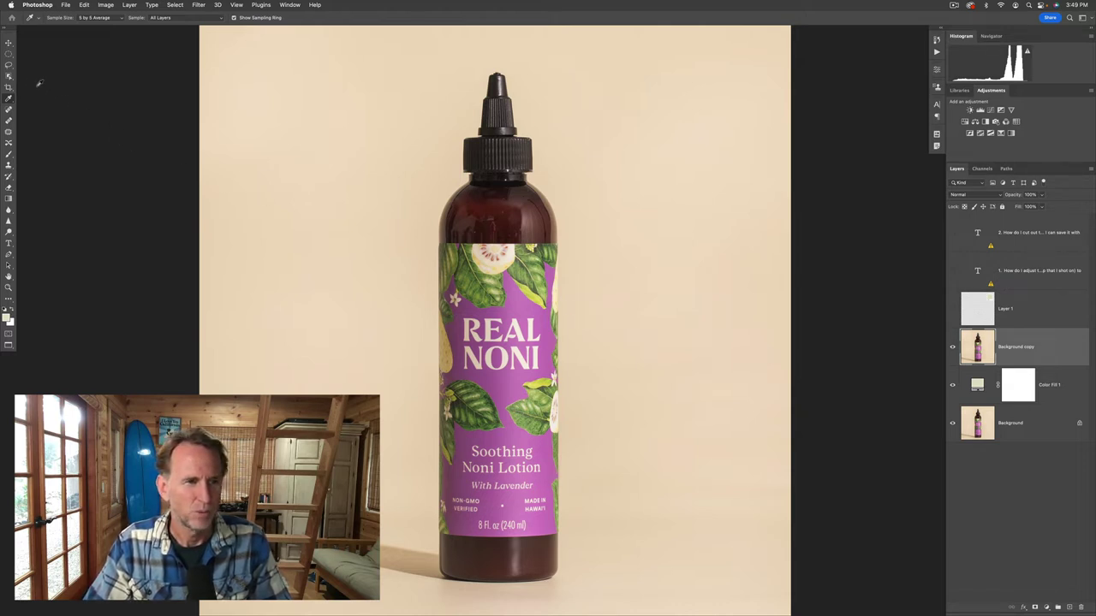
- Select the whole bottle on Background copy with the Object Selection tool
{"action": "left_click", "coordinate": [8, 76]}
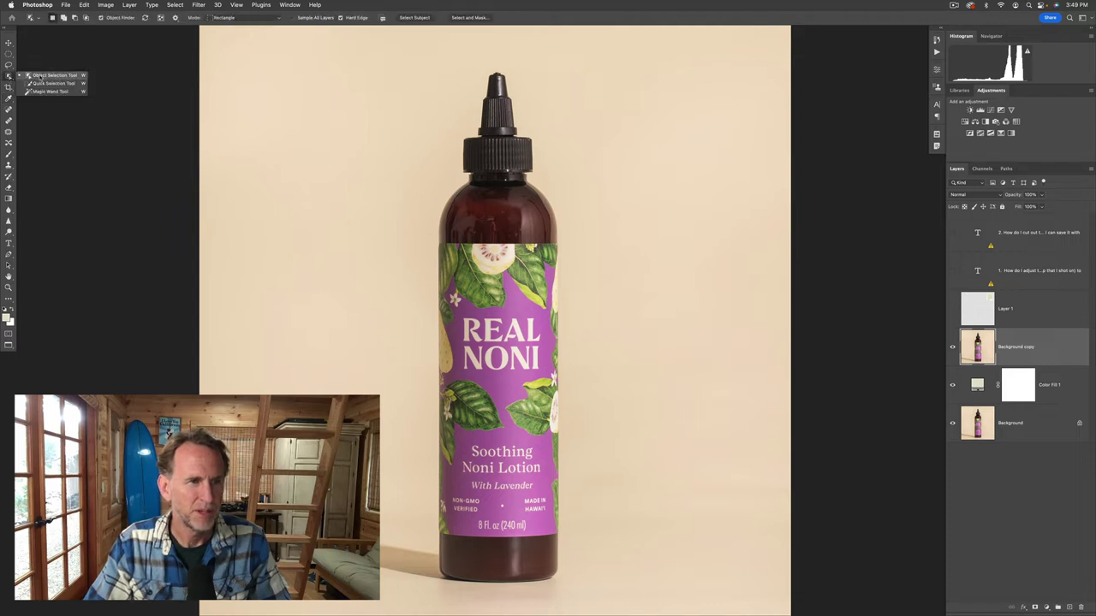
{"action": "left_click_drag", "start_coordinate": [9, 76], "coordinate": [32, 83]}
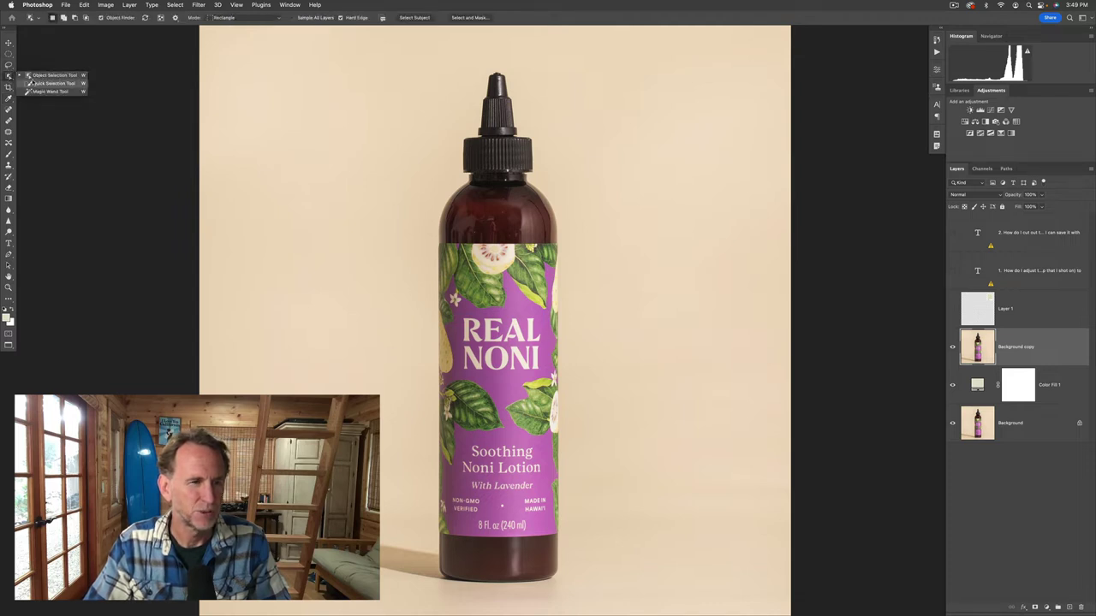
{"action": "left_click", "coordinate": [35, 83]}
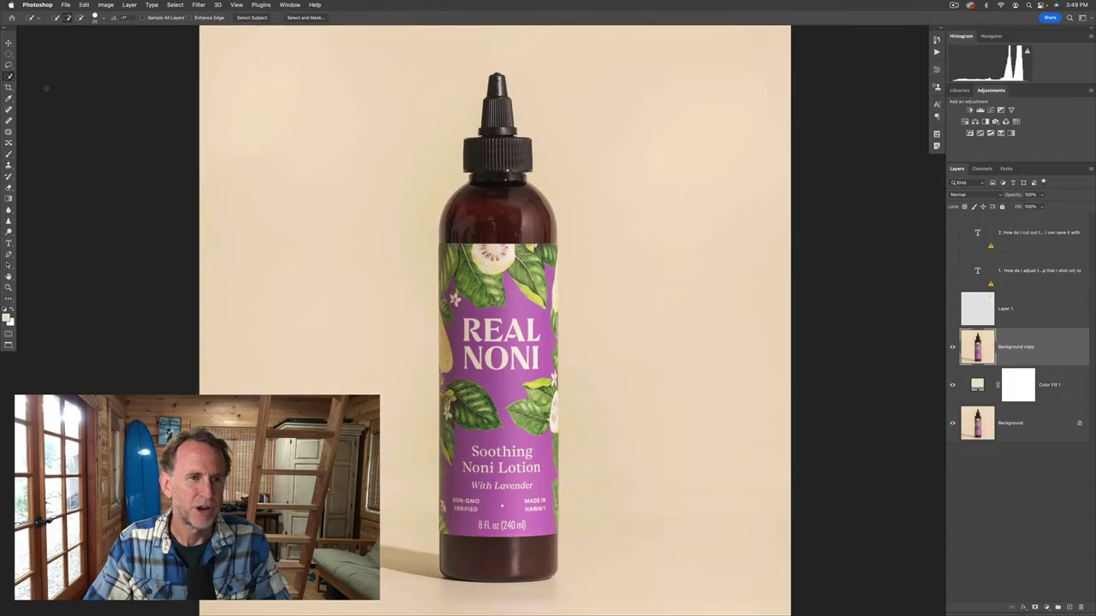
{"action": "right_click", "coordinate": [9, 76]}
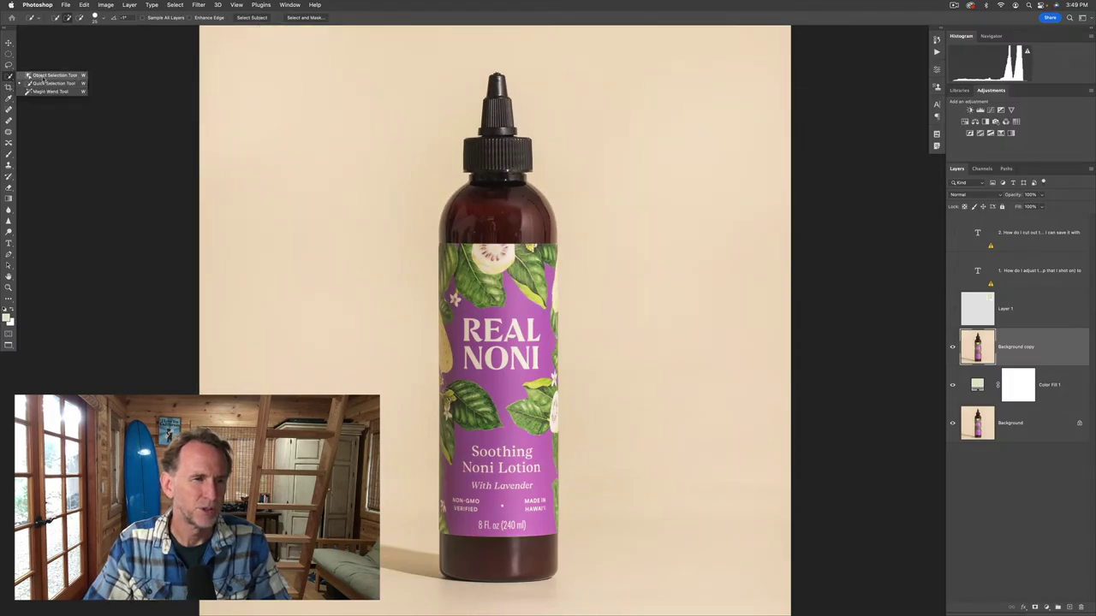
{"action": "left_click", "coordinate": [44, 76]}
{"action": "left_click_drag", "start_coordinate": [395, 49], "coordinate": [586, 597]}
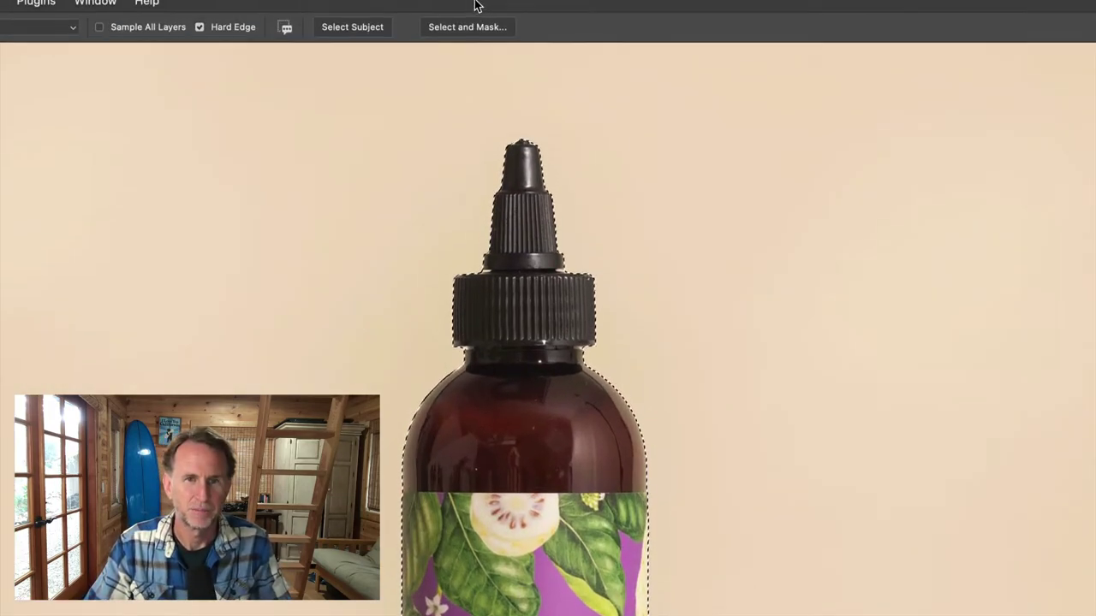
- Open the bottle selection in Select and Mask, keeping the On Layers view over the green fill
{"action": "left_click", "coordinate": [471, 29]}
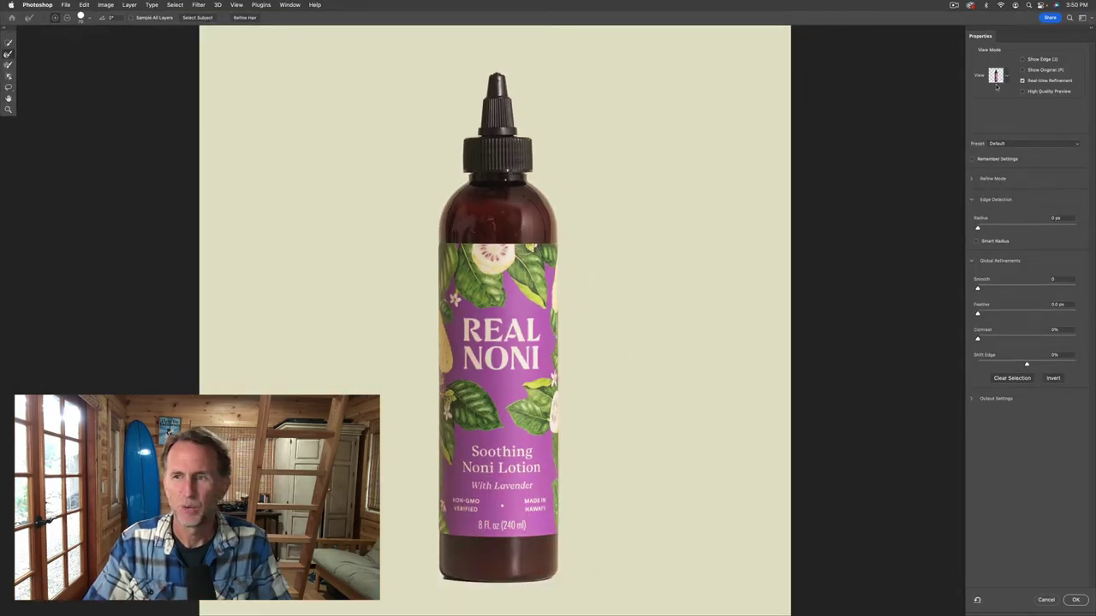
{"action": "left_click", "coordinate": [1006, 77]}
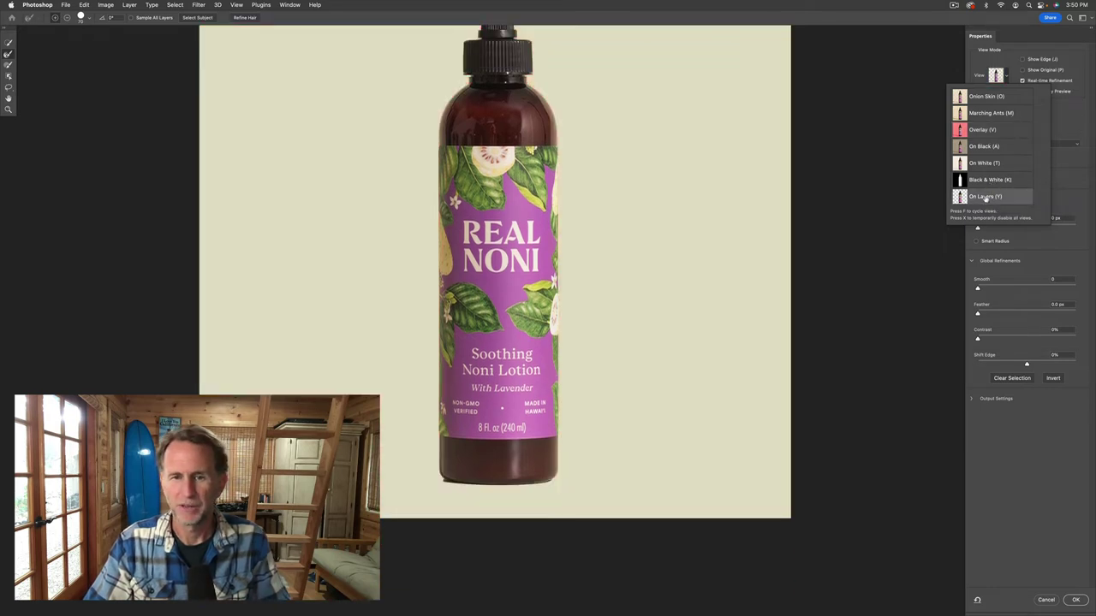
{"action": "left_click", "coordinate": [741, 182]}
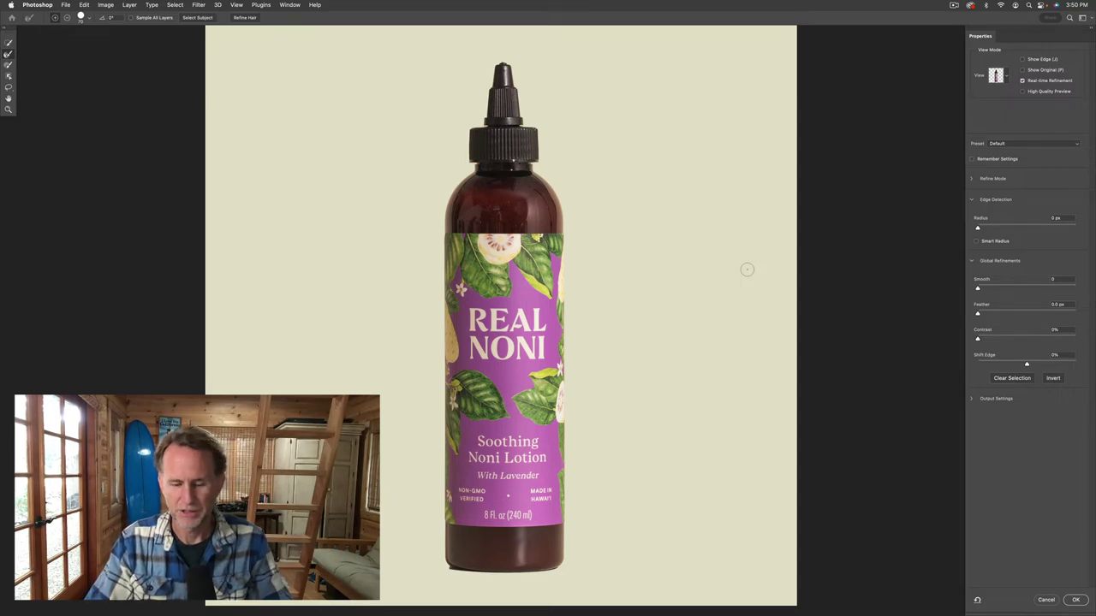
{"action": "key", "text": "super+equal"}
{"action": "key", "text": "super+equal"}
{"action": "left_click_drag", "start_coordinate": [643, 89], "coordinate": [710, 374]}
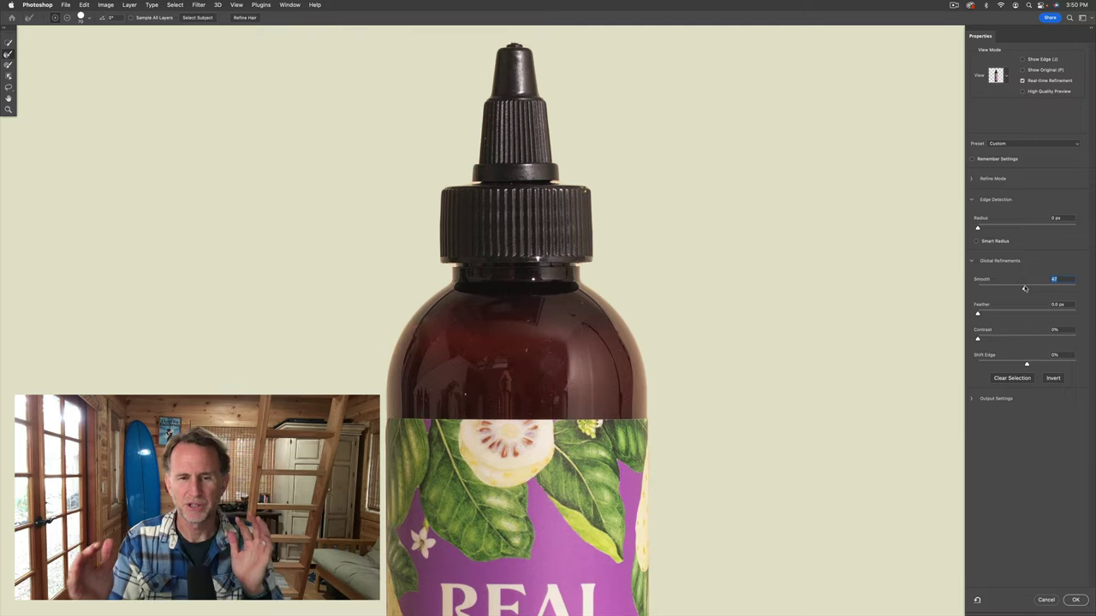
- Try refining the bottle's edge with Smooth 13, Feather 1.8 px and Contrast 11%
{"action": "left_click_drag", "start_coordinate": [1025, 290], "coordinate": [991, 289]}
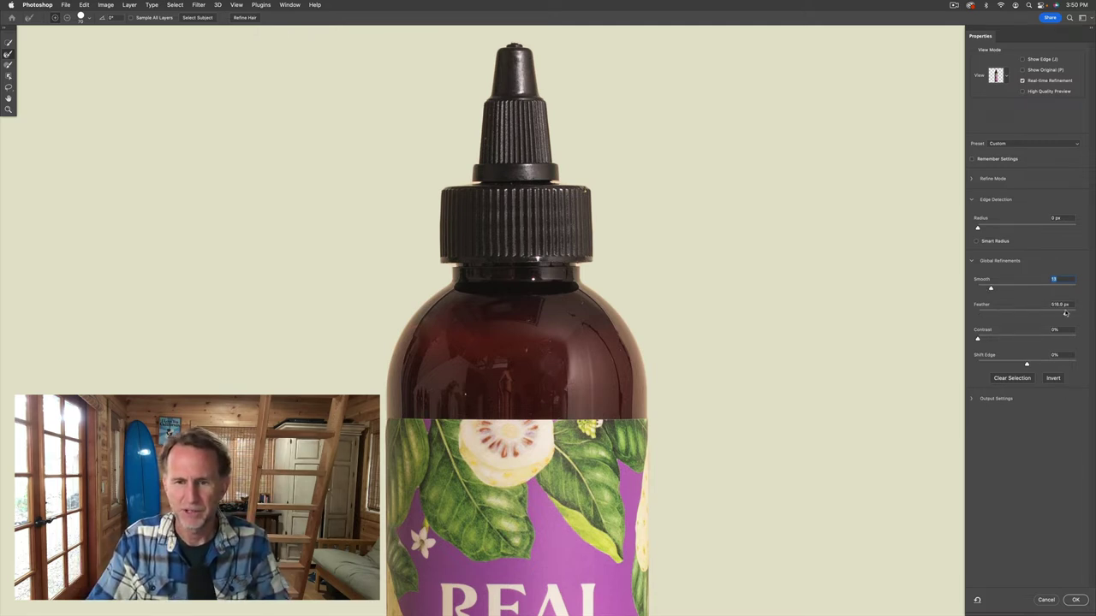
{"action": "key", "text": "Tab"}
{"action": "left_click", "coordinate": [1015, 313]}
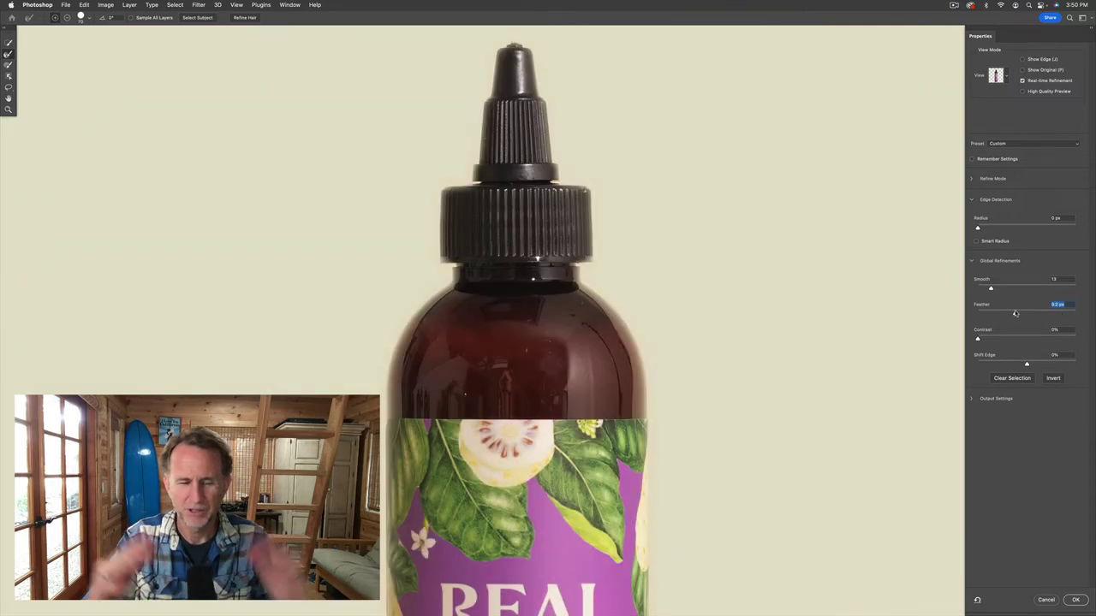
{"action": "left_click", "coordinate": [1018, 338]}
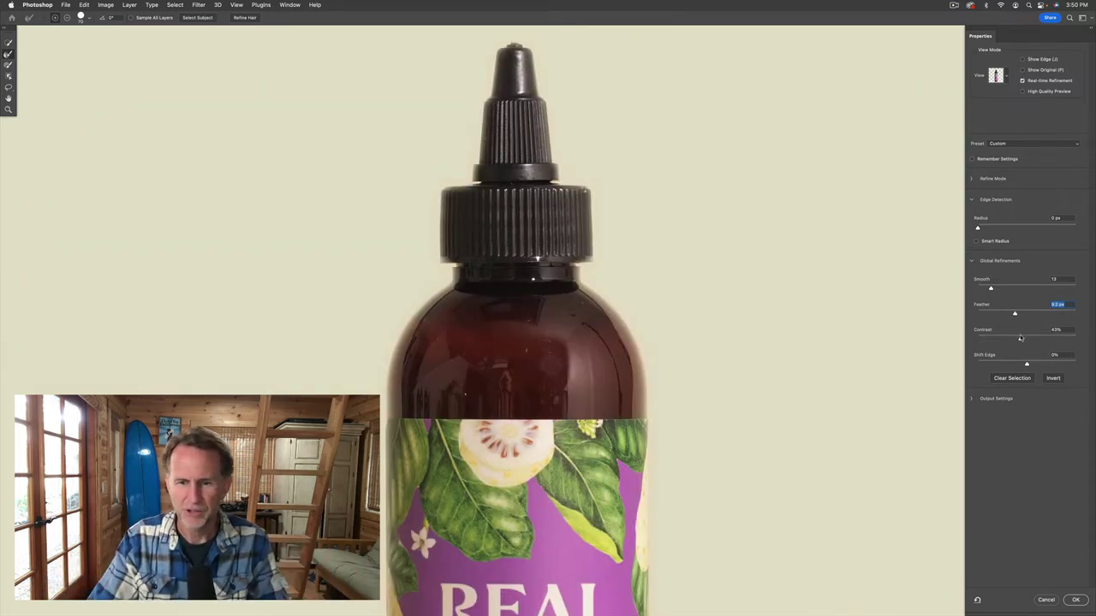
{"action": "left_click", "coordinate": [987, 313]}
{"action": "left_click", "coordinate": [990, 338]}
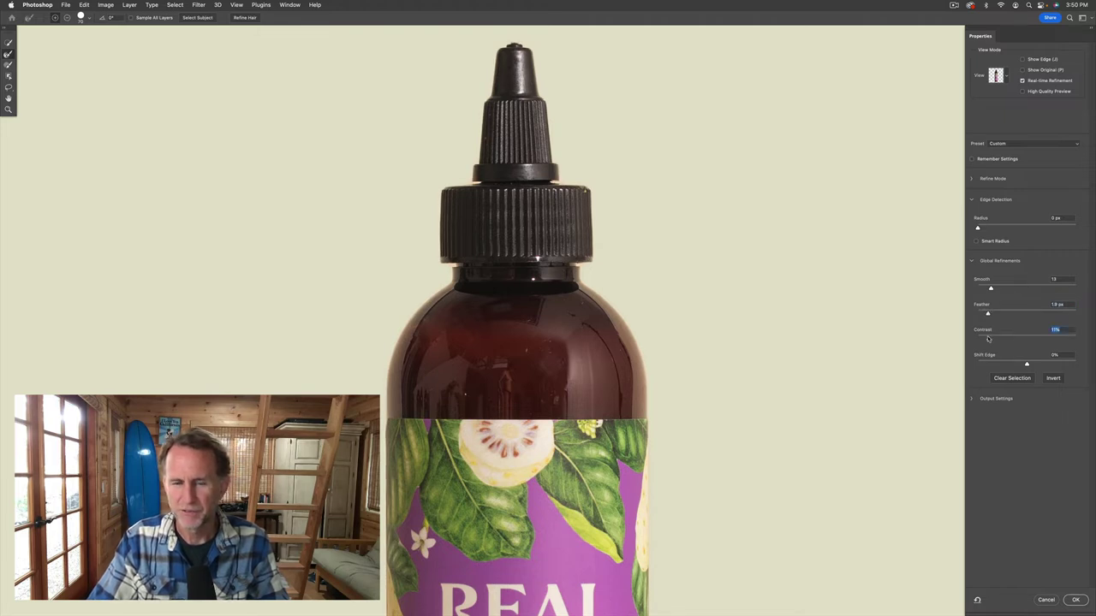
- Reset Smooth, Feather and Contrast to 0, and try inward and outward edge shifts before setting Shift Edge to 0%
{"action": "left_click_drag", "start_coordinate": [990, 287], "coordinate": [978, 338]}
{"action": "left_click", "coordinate": [986, 364]}
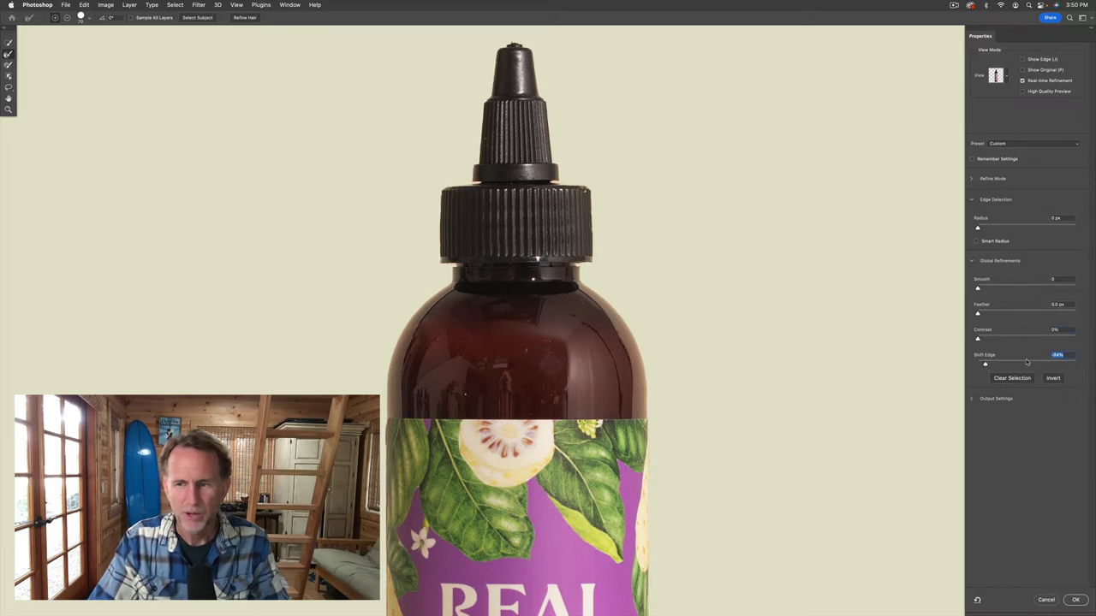
{"action": "left_click", "coordinate": [1059, 364]}
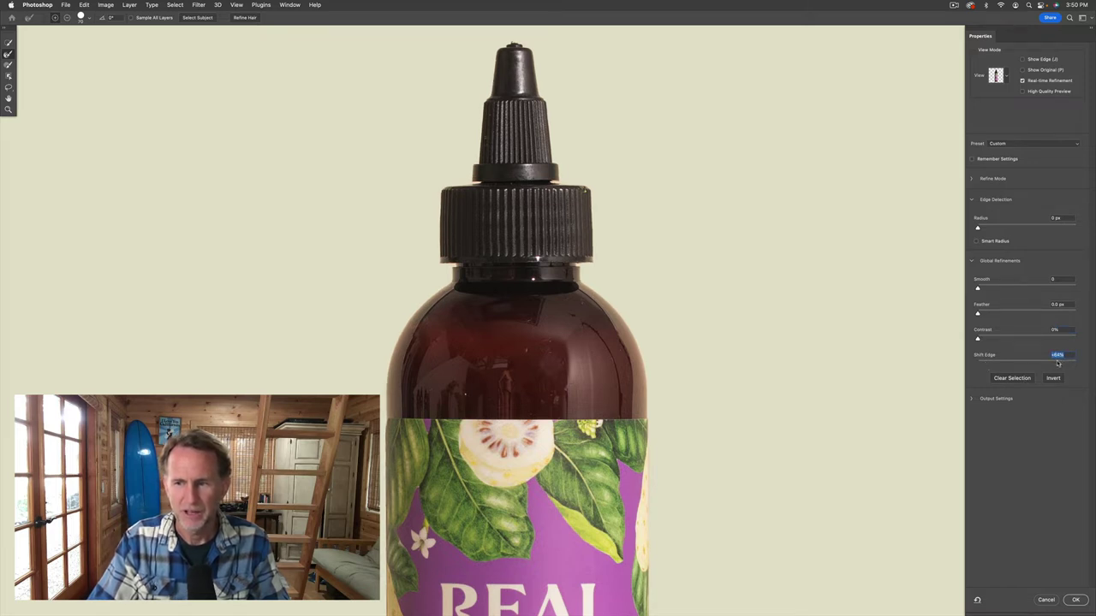
{"action": "type", "text": "0"}
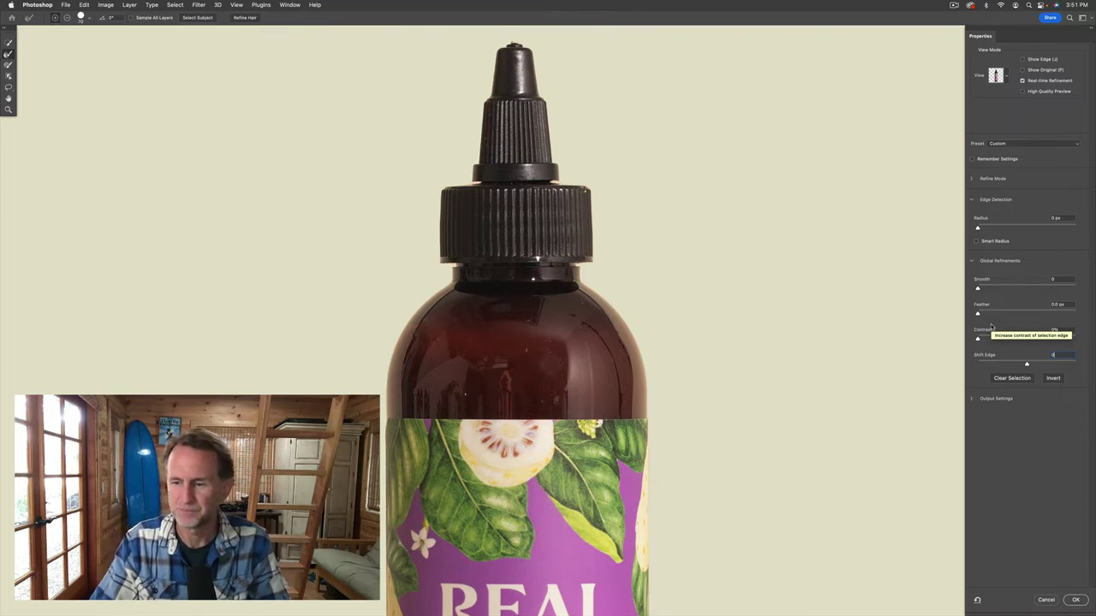
- Expand the output settings and review the available output destinations, keeping Selection
{"action": "left_click", "coordinate": [972, 399]}
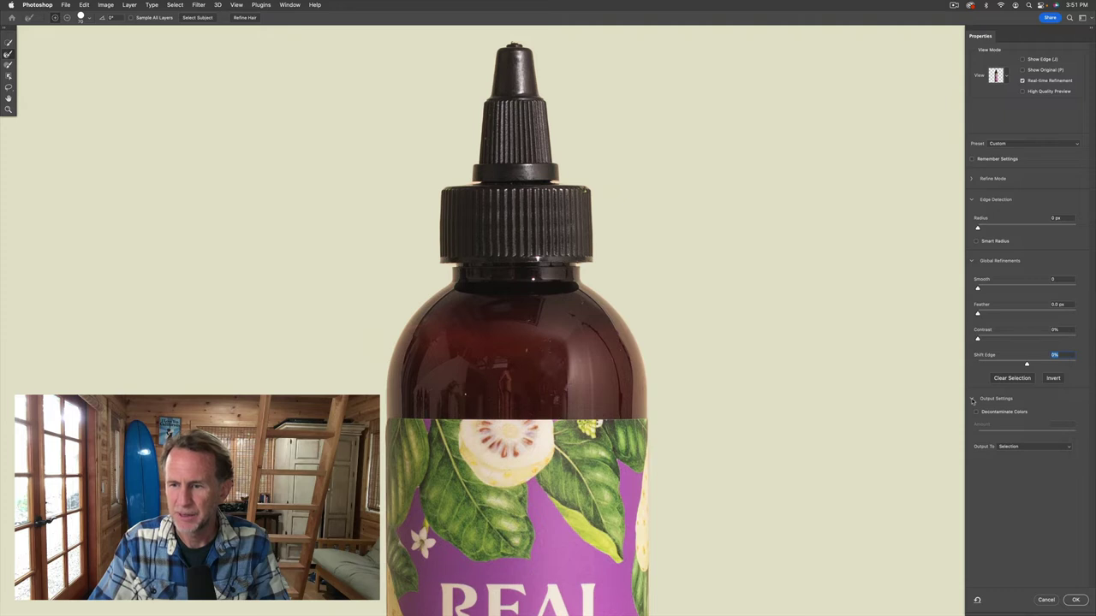
{"action": "left_click", "coordinate": [1012, 447]}
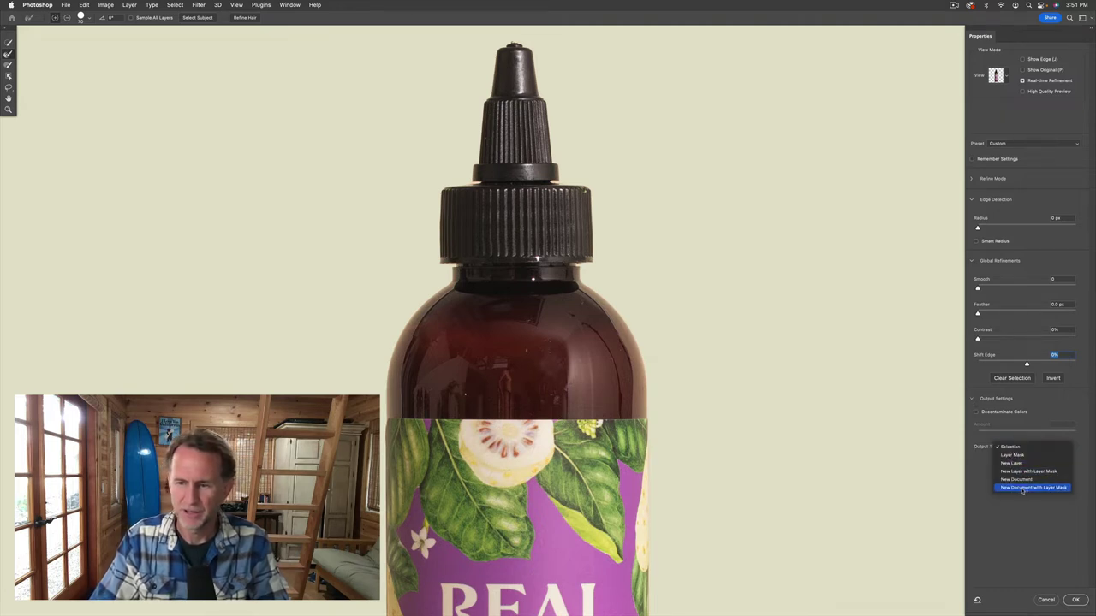
{"action": "left_click", "coordinate": [980, 460]}
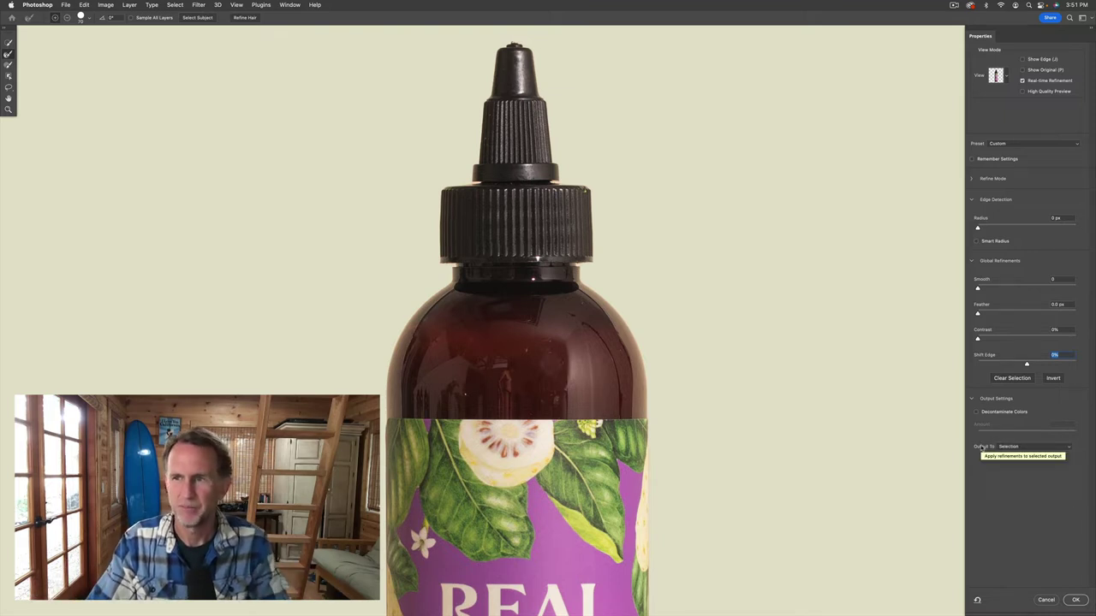
- Switch the selection preview to Overlay and inspect the bottle's edges, especially around its base
{"action": "left_click", "coordinate": [1003, 77]}
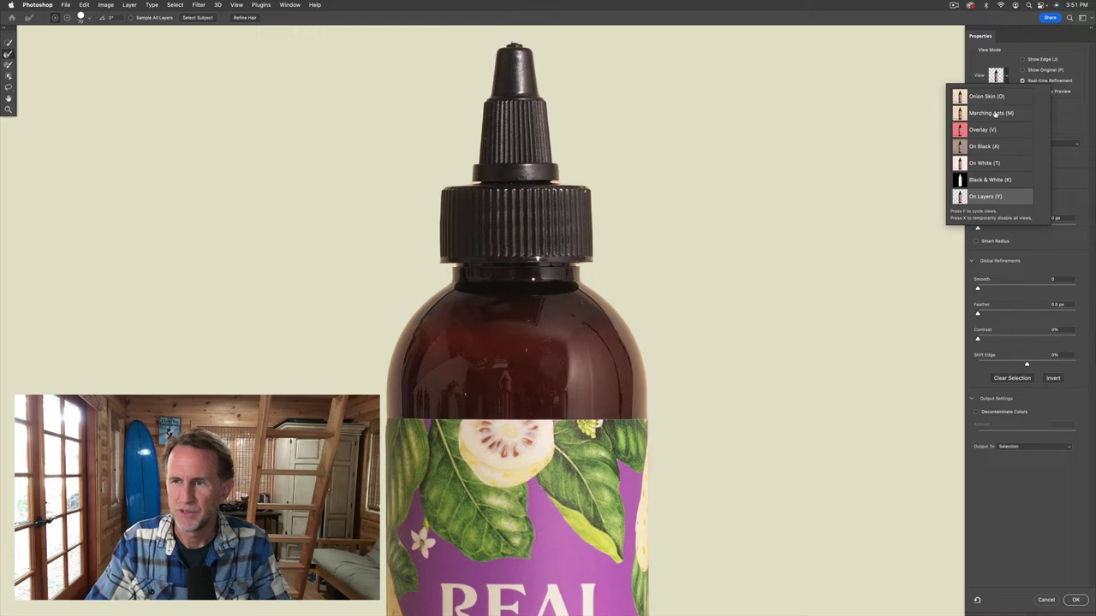
{"action": "left_click", "coordinate": [989, 129]}
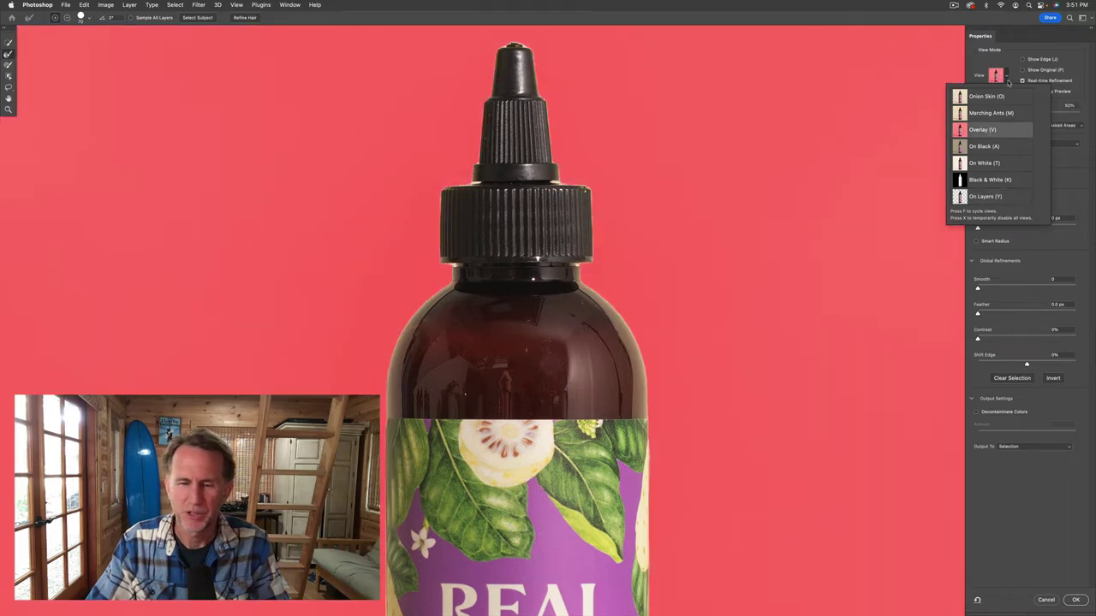
{"action": "scroll", "coordinate": [555, 386], "scroll_direction": "down", "scroll_amount": 10}
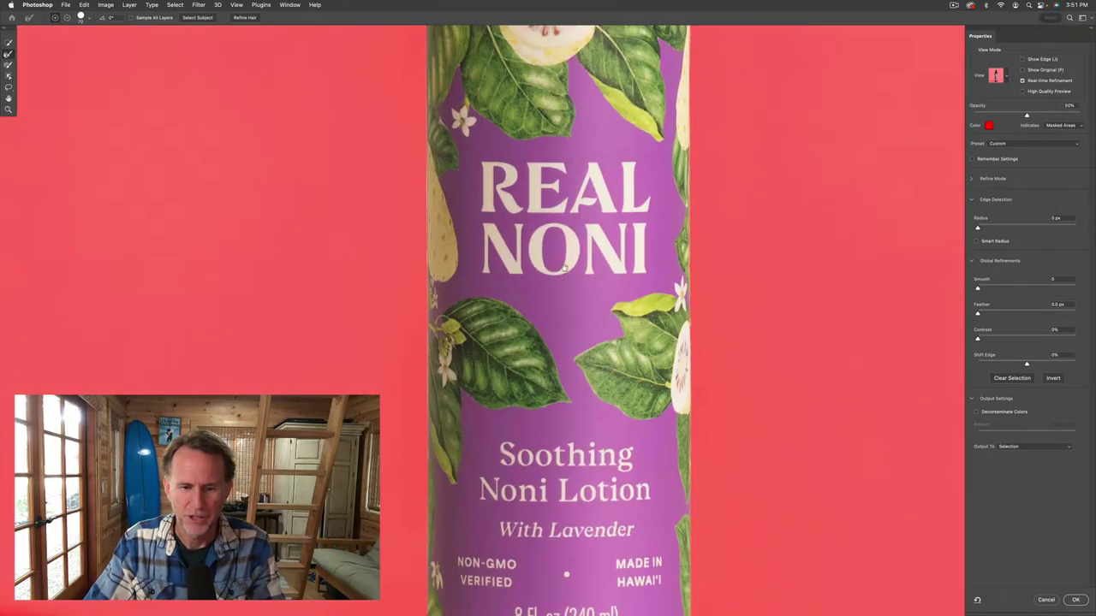
{"action": "scroll", "coordinate": [545, 422], "scroll_direction": "down", "scroll_amount": 5}
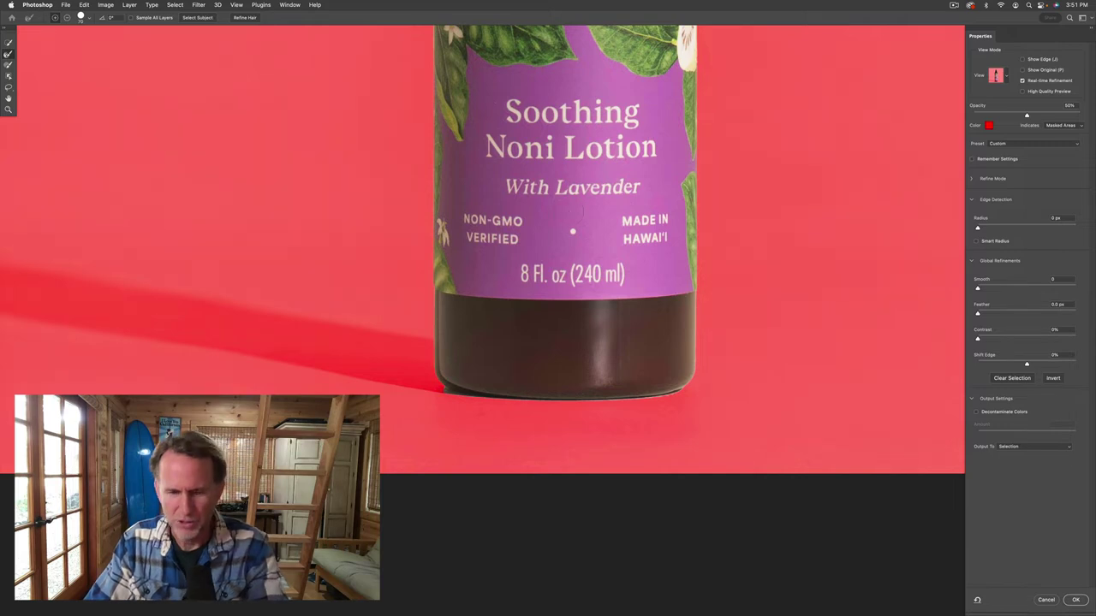
{"action": "scroll", "coordinate": [549, 320], "scroll_direction": "up", "scroll_amount": 2}
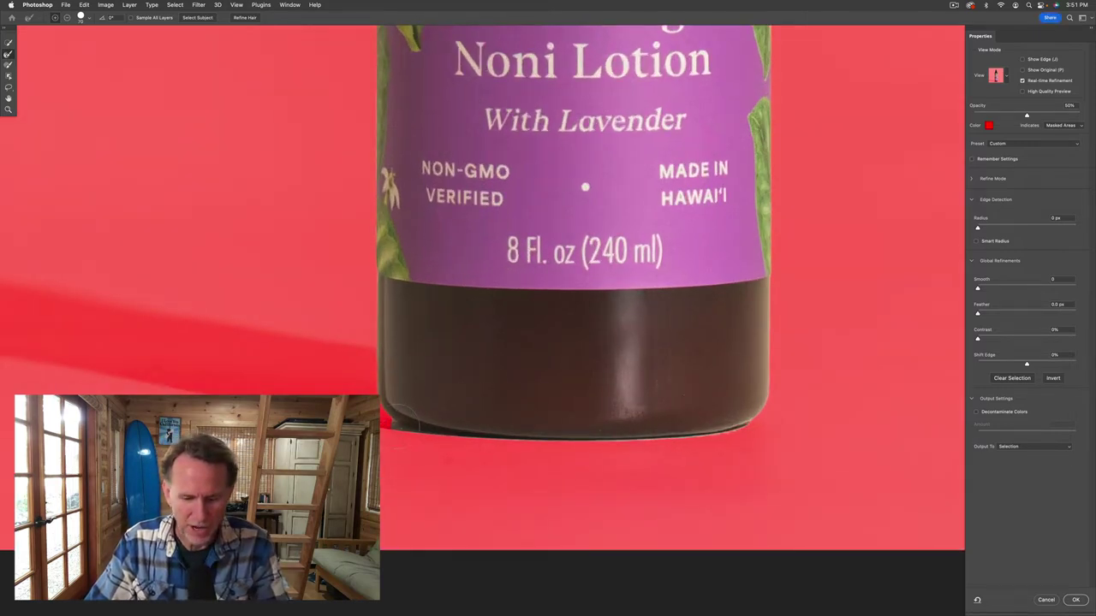
{"action": "scroll", "coordinate": [401, 415], "scroll_direction": "up", "scroll_amount": 4}
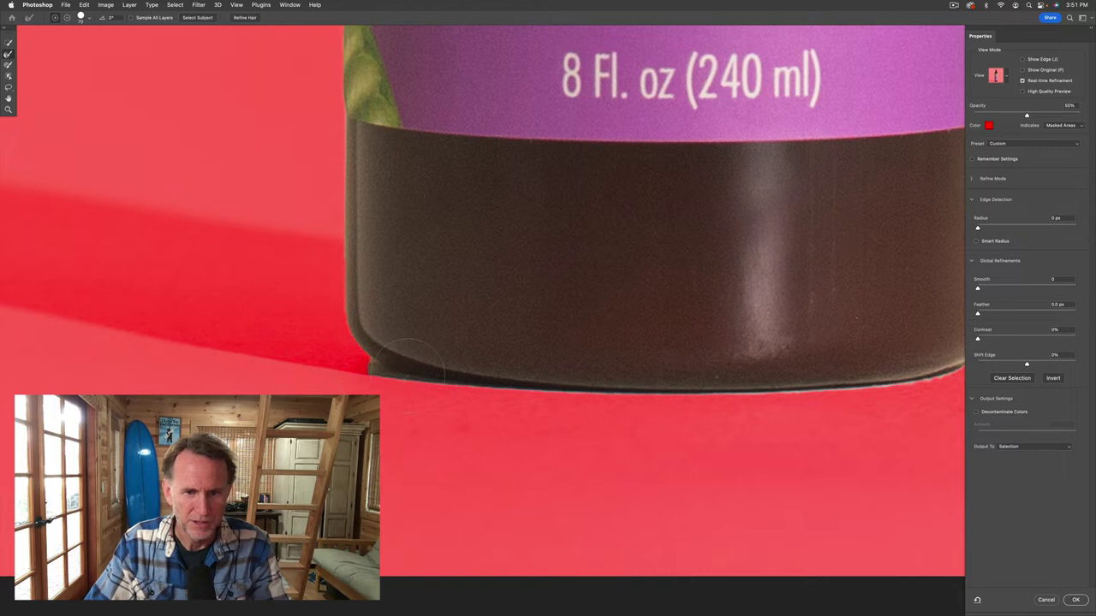
{"action": "scroll", "coordinate": [756, 388], "scroll_direction": "right", "scroll_amount": 5}
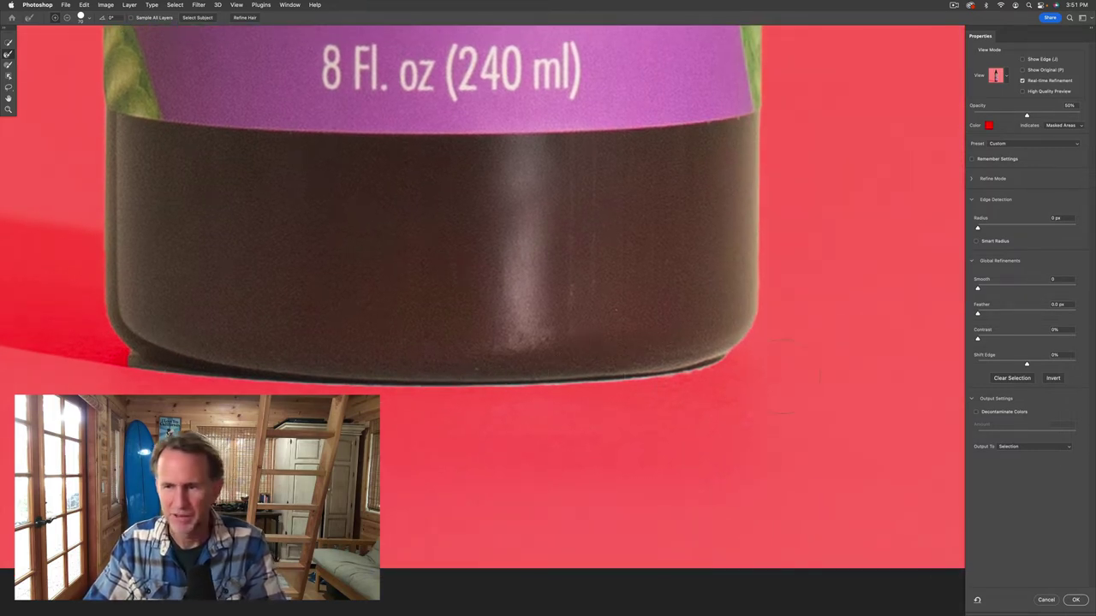
- Set Smooth to 4, Feather to 1.6 px and Contrast to 8%, and apply the refinement as a selection
{"action": "left_click_drag", "start_coordinate": [978, 290], "coordinate": [986, 340]}
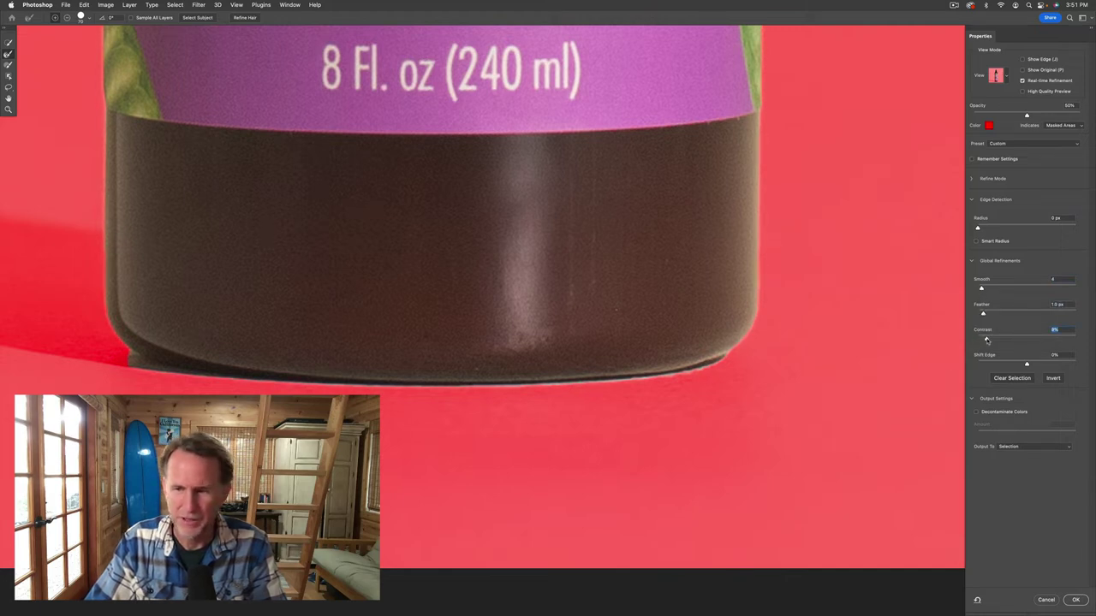
{"action": "left_click", "coordinate": [1076, 599]}
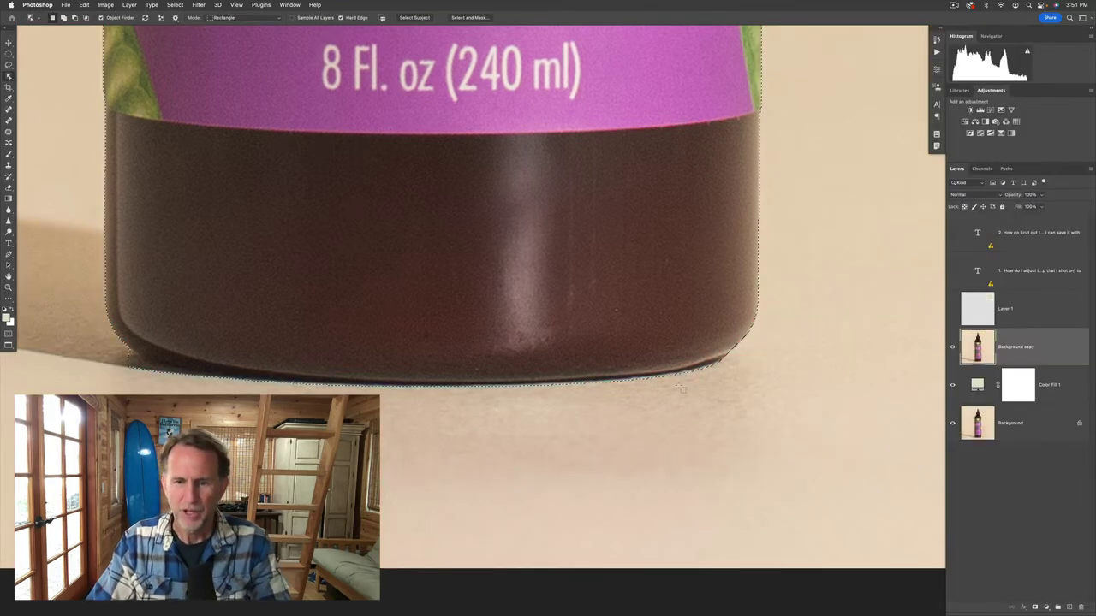
{"action": "scroll", "coordinate": [681, 384], "scroll_direction": "down", "scroll_amount": 2}
{"action": "scroll", "coordinate": [681, 390], "scroll_direction": "down", "scroll_amount": 1}
{"action": "left_click_drag", "start_coordinate": [717, 299], "coordinate": [716, 489]}
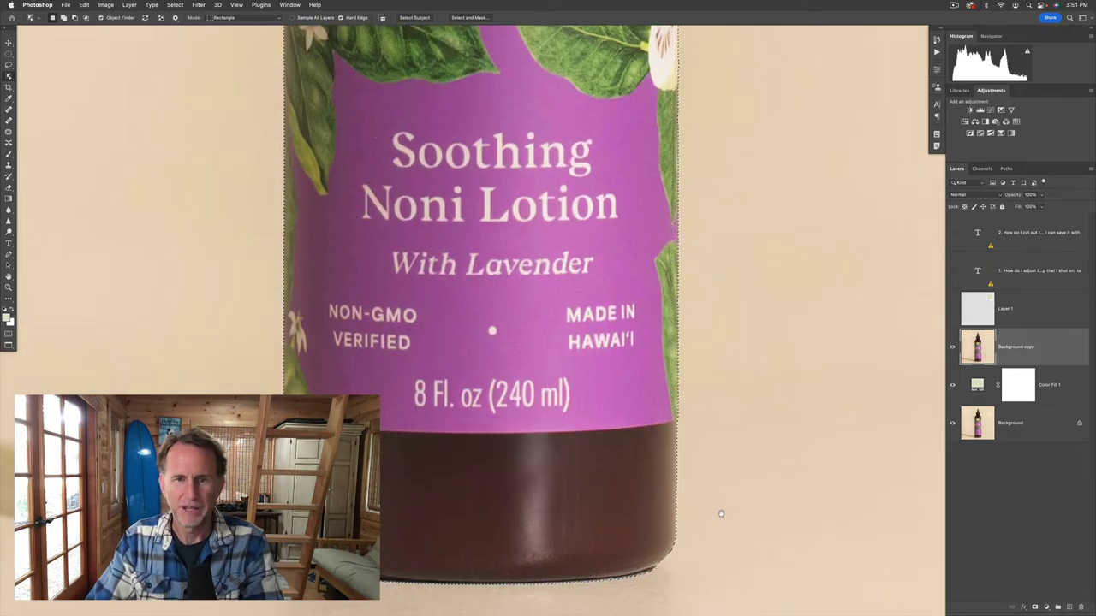
- Switch to the Quick Selection tool and mask the Background copy layer with the bottle selection
{"action": "left_click_drag", "start_coordinate": [734, 277], "coordinate": [768, 554]}
{"action": "scroll", "coordinate": [768, 554], "scroll_direction": "down", "scroll_amount": 4}
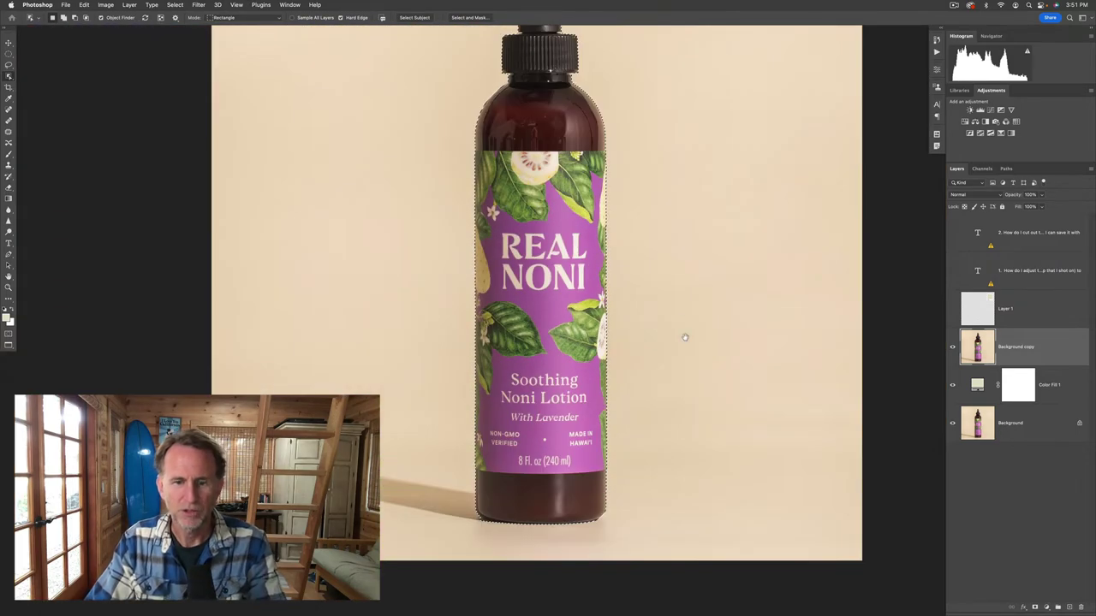
{"action": "left_click_drag", "start_coordinate": [685, 338], "coordinate": [642, 386]}
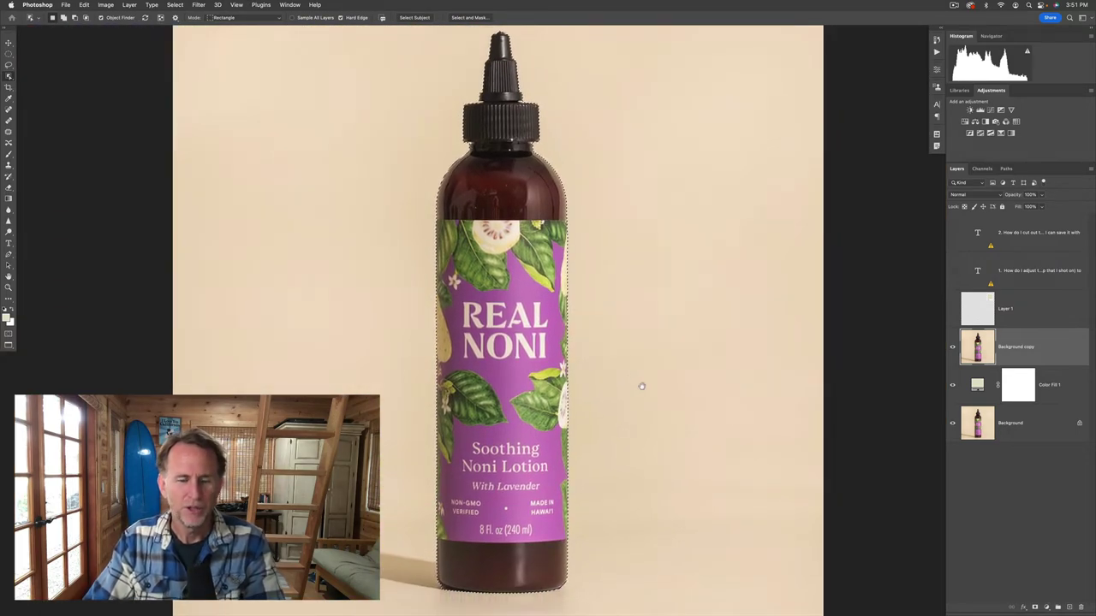
{"action": "left_click", "coordinate": [9, 76]}
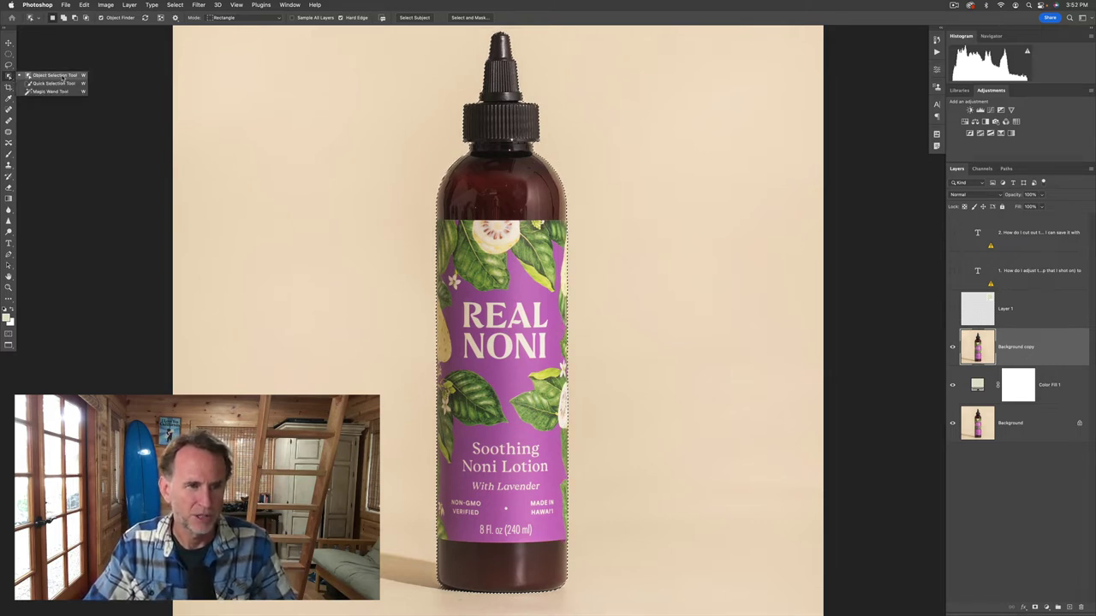
{"action": "left_click", "coordinate": [57, 83]}
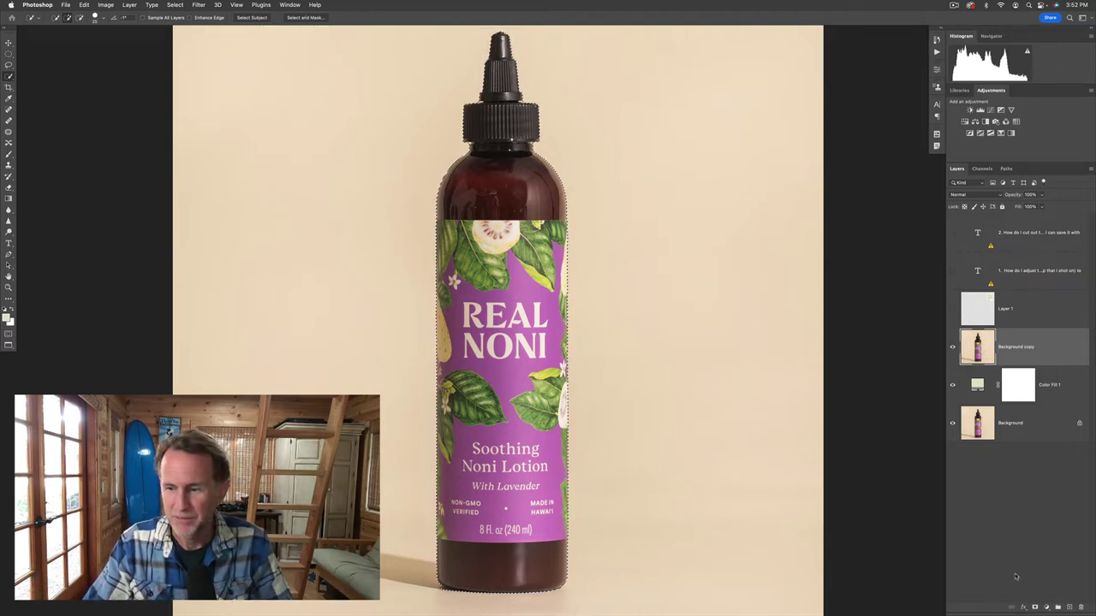
{"action": "left_click", "coordinate": [1035, 608]}
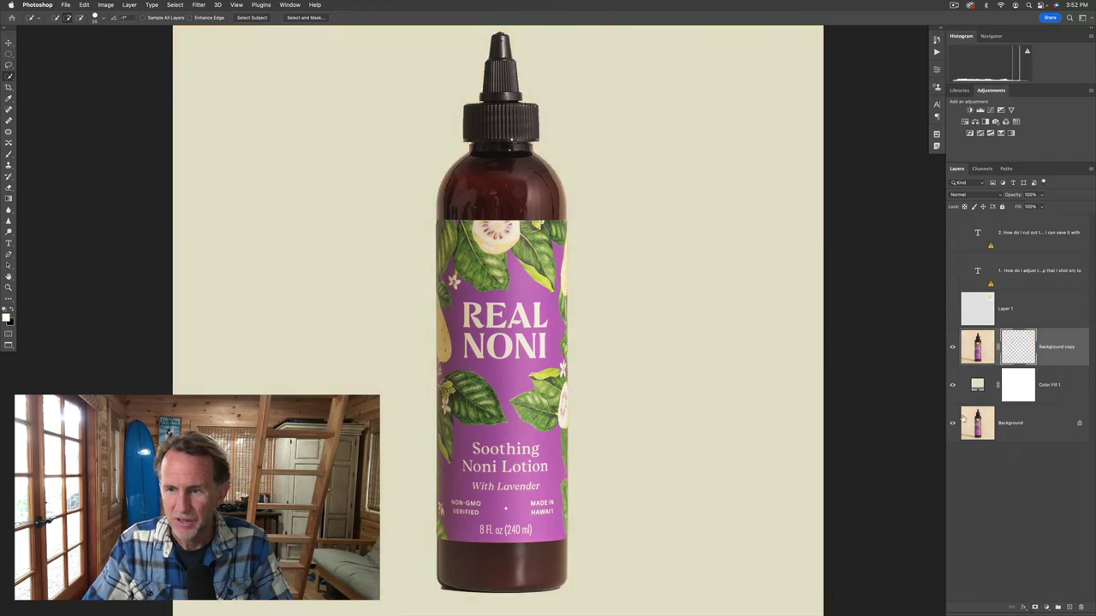
- Hide the pale green fill layer and add a bright turquoise solid color fill (#12d5d3) behind the bottle
{"action": "left_click", "coordinate": [955, 387]}
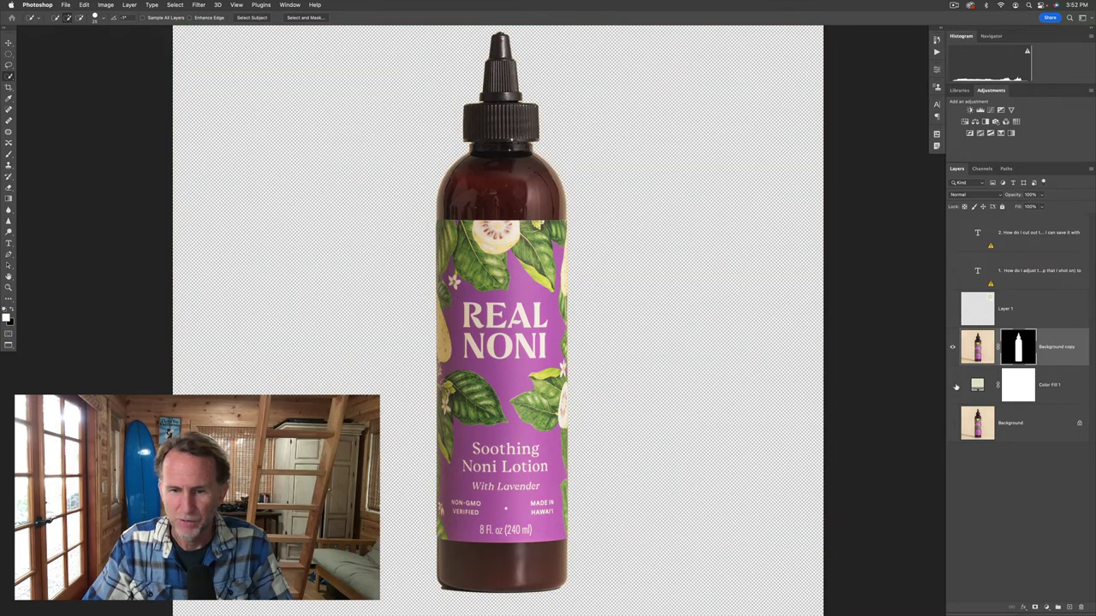
{"action": "left_click", "coordinate": [1070, 394]}
{"action": "left_click", "coordinate": [1047, 606]}
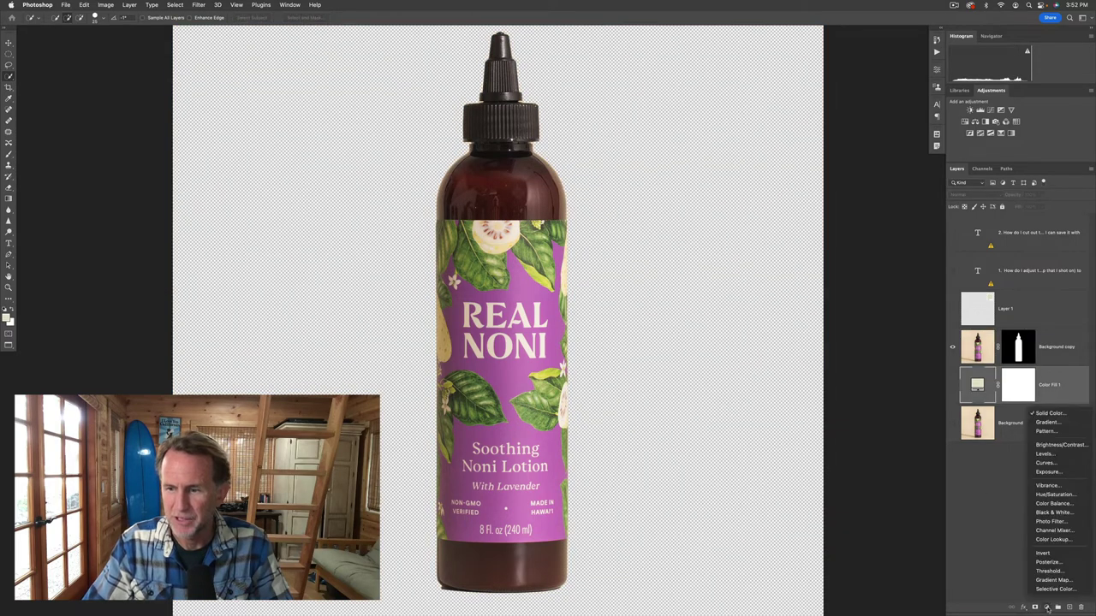
{"action": "left_click", "coordinate": [1049, 414]}
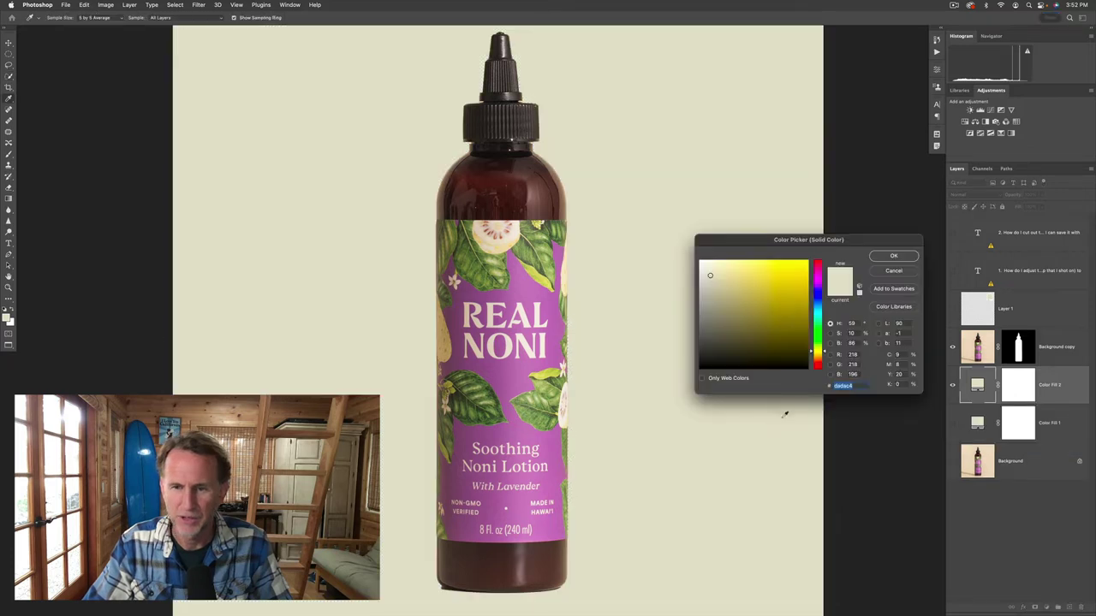
{"action": "left_click", "coordinate": [818, 315]}
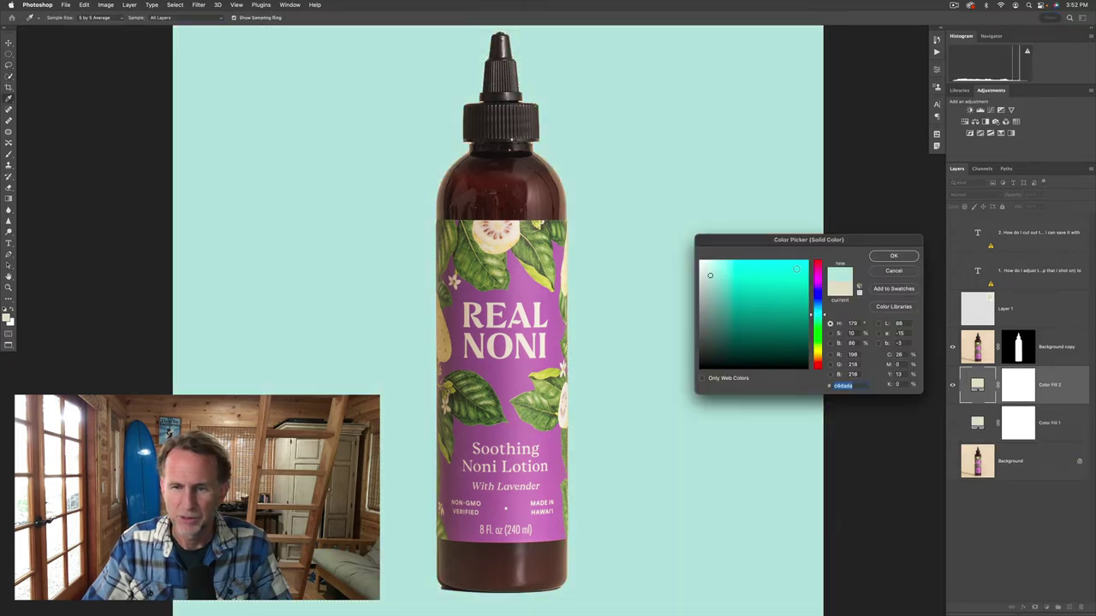
{"action": "left_click", "coordinate": [799, 276]}
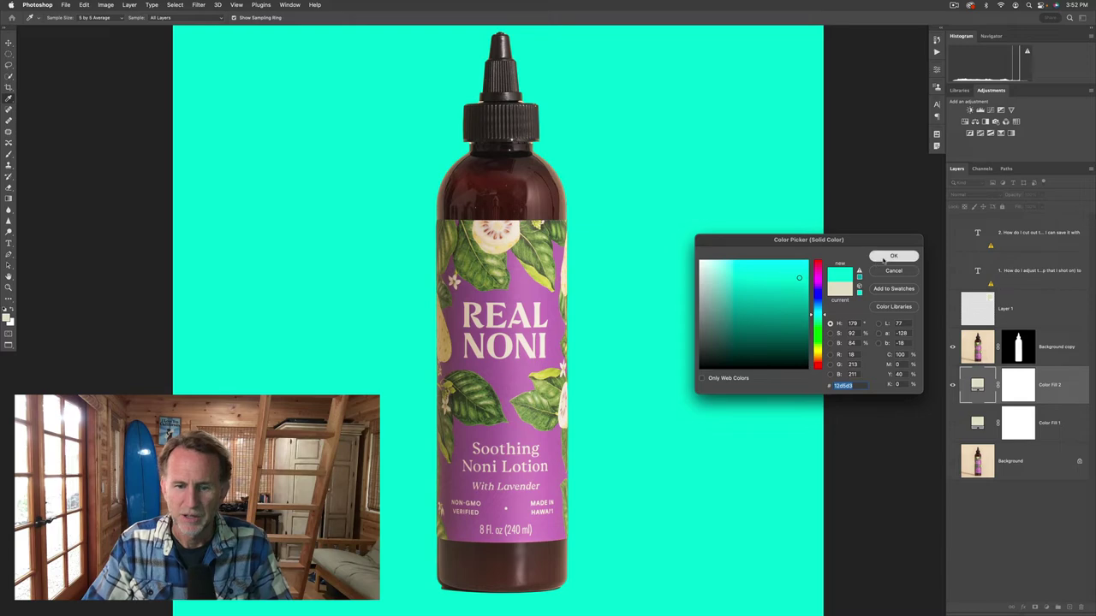
{"action": "left_click", "coordinate": [893, 255]}
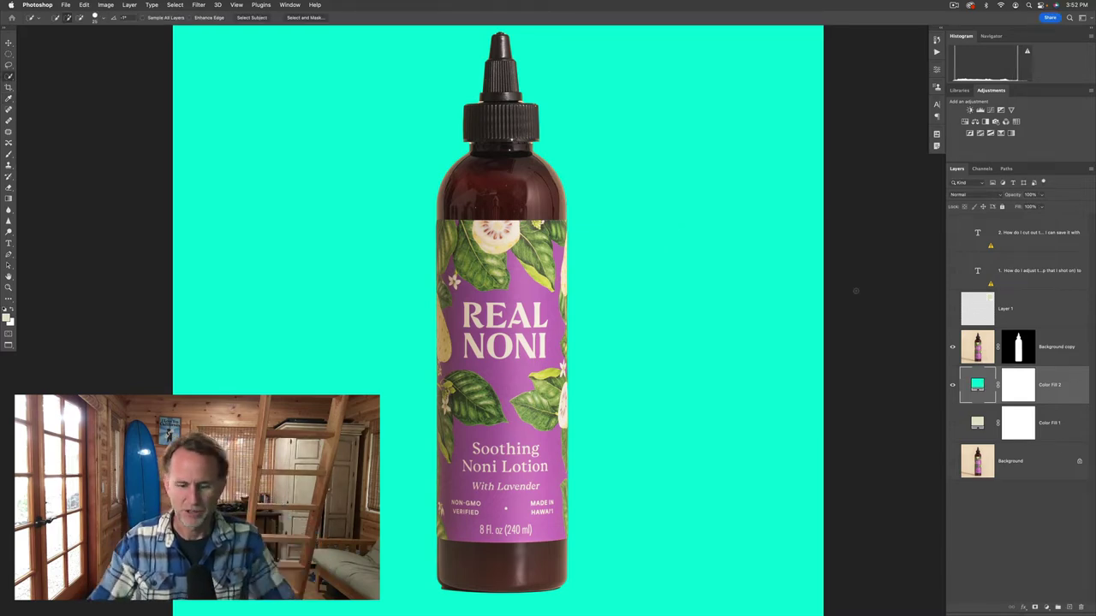
- Paint on the bottle's layer mask with a small black brush to remove the leftover shadow at the base's lower-left corner
{"action": "key", "text": "super+equal"}
{"action": "scroll", "coordinate": [553, 441], "scroll_direction": "down", "scroll_amount": 10}
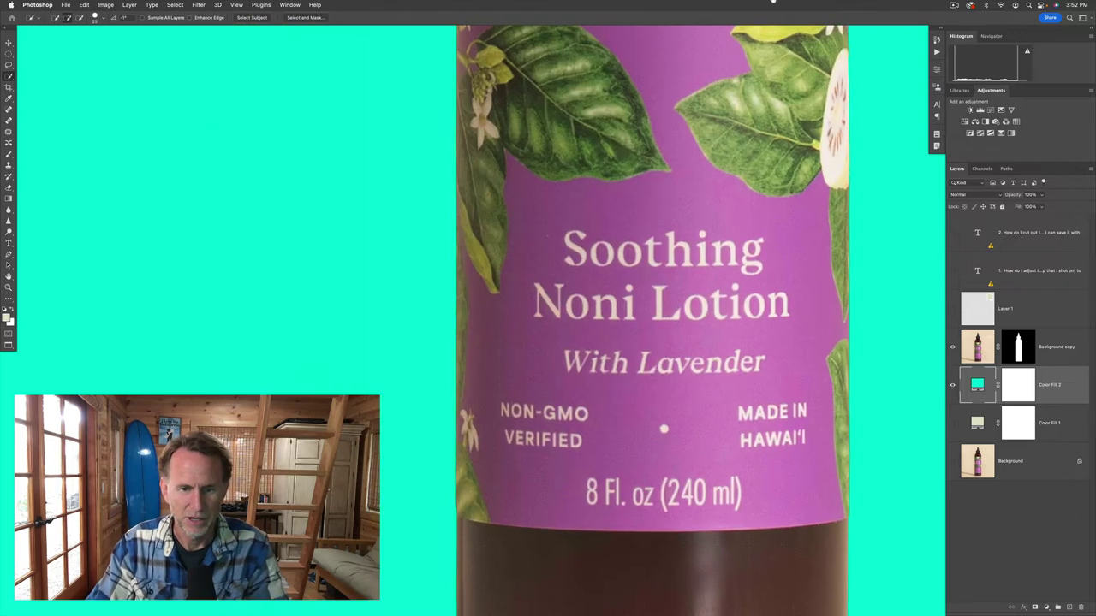
{"action": "key", "text": "b"}
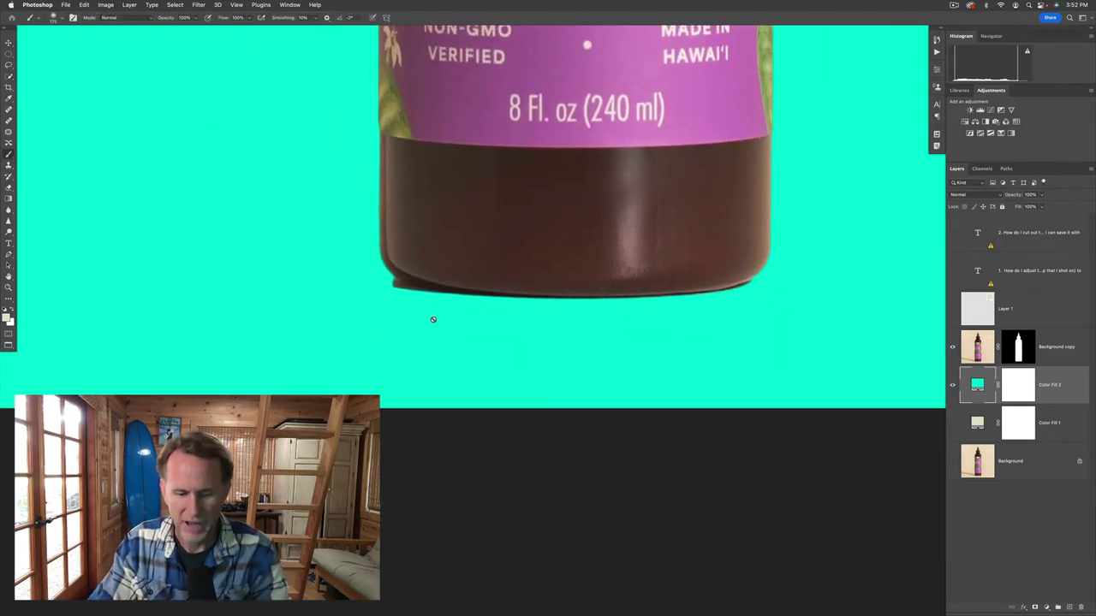
{"action": "left_click", "coordinate": [1024, 358]}
{"action": "key", "text": "bracketleft"}
{"action": "key", "text": "bracketleft"}
{"action": "key", "text": "bracketleft"}
{"action": "key", "text": "bracketleft"}
{"action": "key", "text": "bracketleft"}
{"action": "key", "text": "bracketleft"}
{"action": "key", "text": "bracketleft"}
{"action": "key", "text": "bracketleft"}
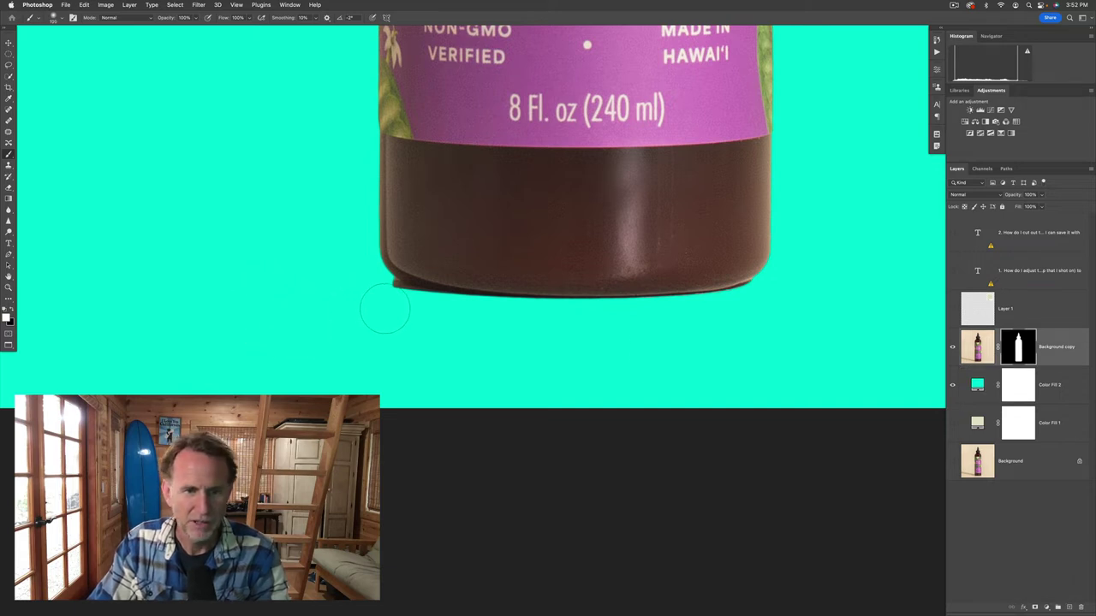
{"action": "key", "text": "x"}
{"action": "mouse_move", "coordinate": [387, 286]}
{"action": "left_mouse_down"}
{"action": "mouse_move", "coordinate": [410, 288]}
{"action": "mouse_move", "coordinate": [384, 279]}
{"action": "left_mouse_up"}
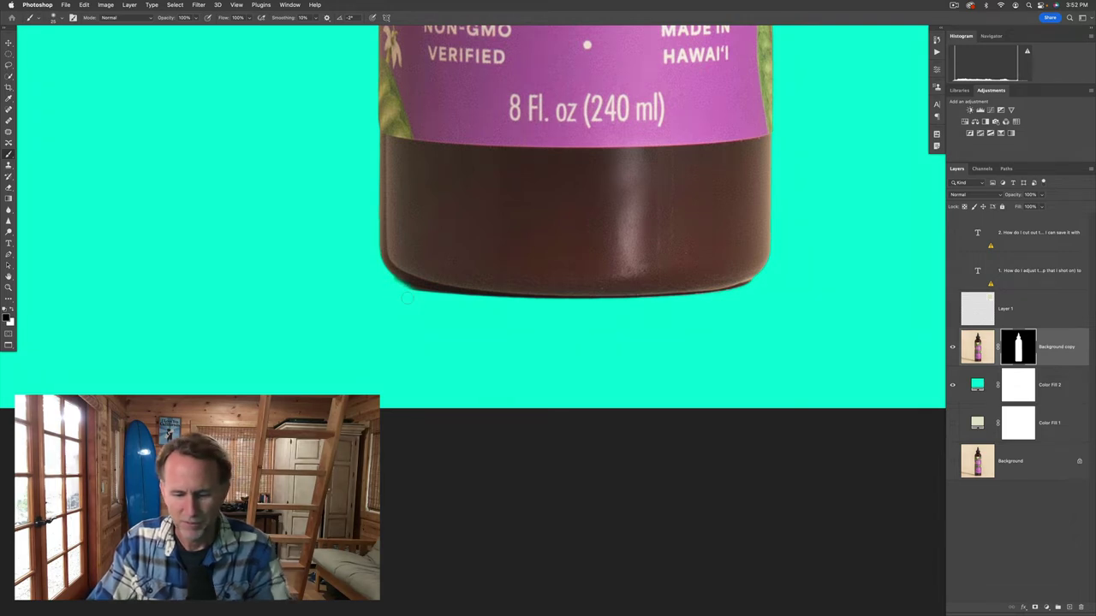
{"action": "key", "text": "x"}
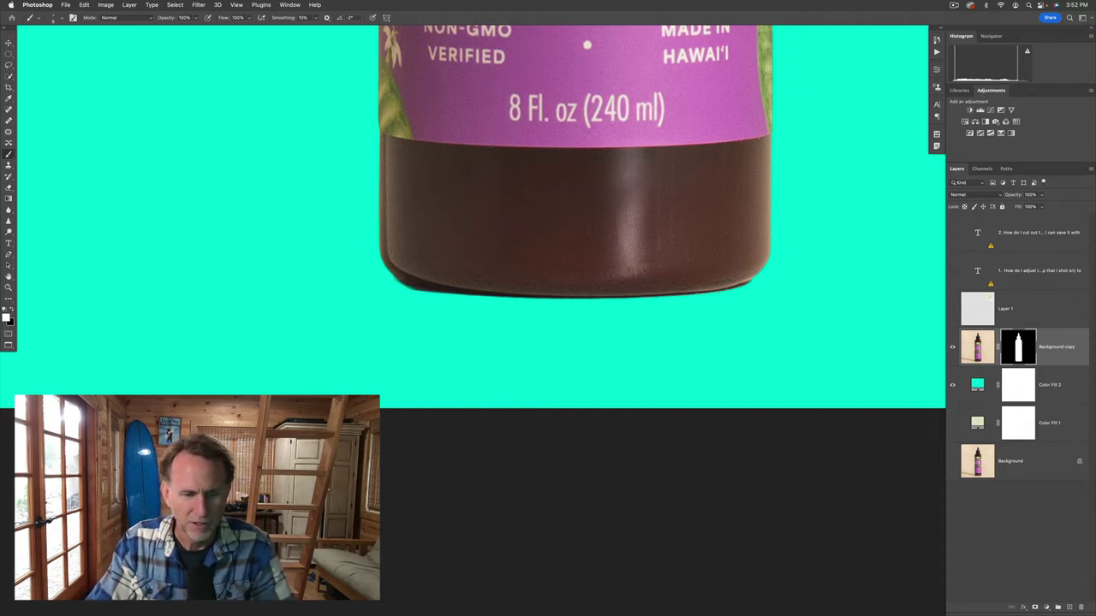
{"action": "key", "text": "x"}
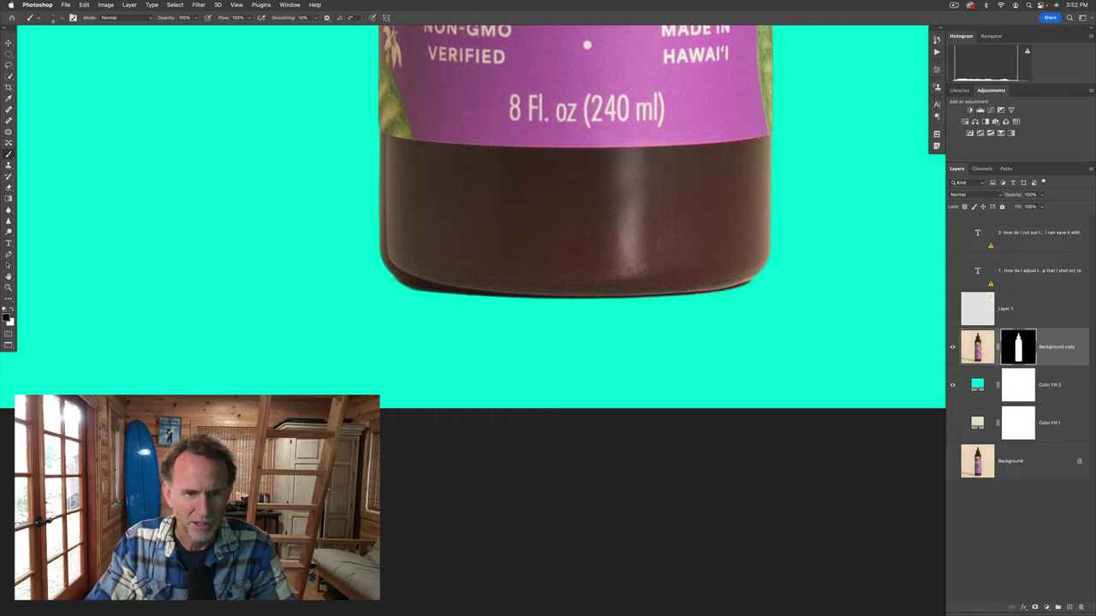
{"action": "key", "text": "x"}
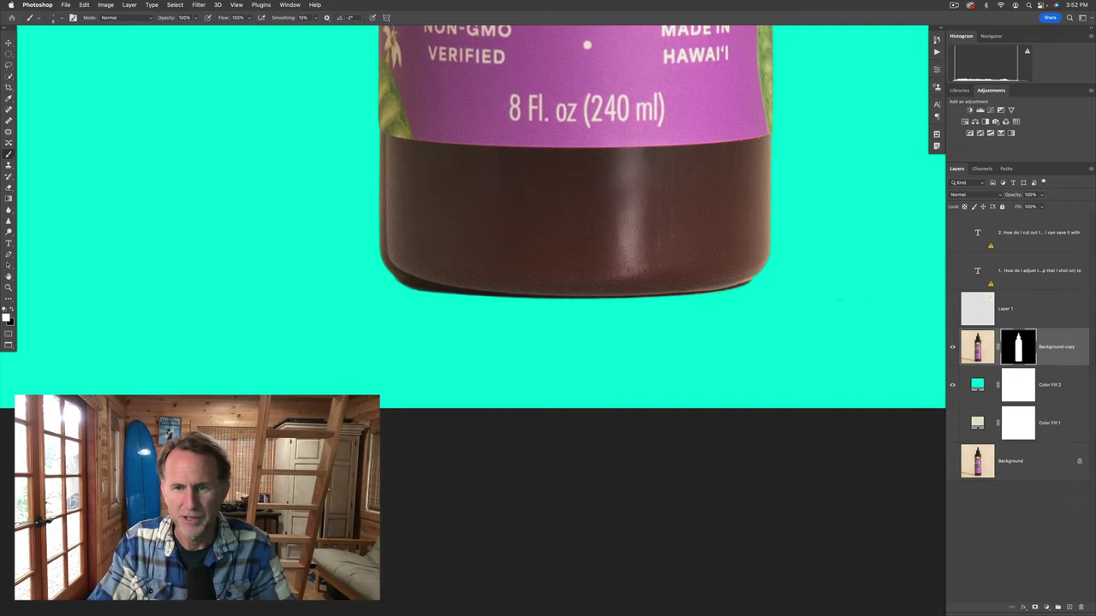
- Delete the turquoise fill layer and show the pale green Color Fill 1 layer again
{"action": "key", "text": "super+minus"}
{"action": "key", "text": "super+minus"}
{"action": "key", "text": "super+minus"}
{"action": "key", "text": "super+minus"}
{"action": "key", "text": "super+minus"}
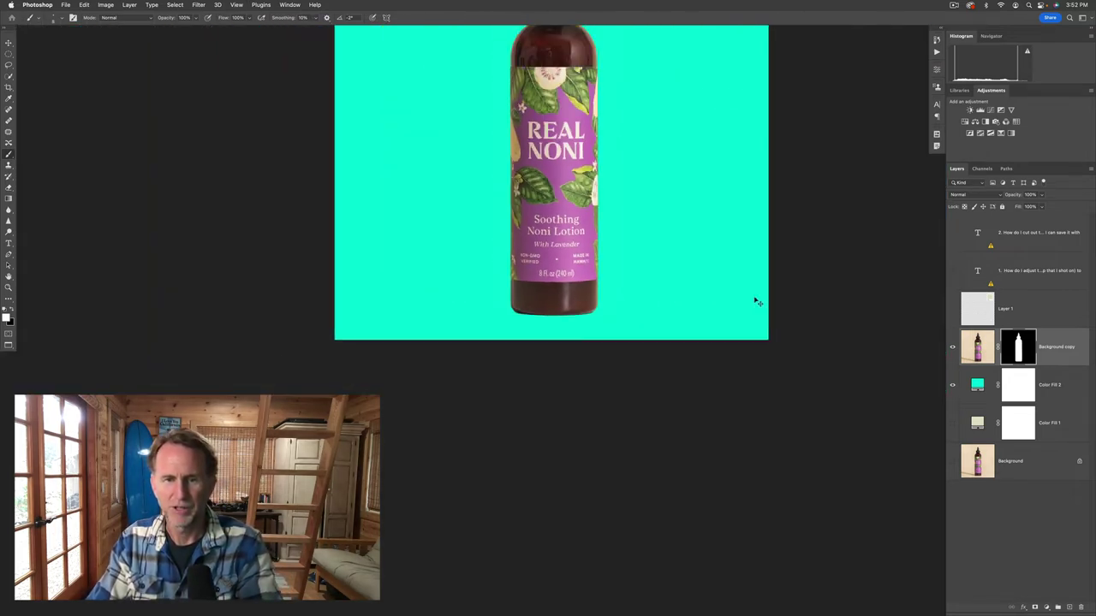
{"action": "left_click_drag", "start_coordinate": [676, 246], "coordinate": [658, 356]}
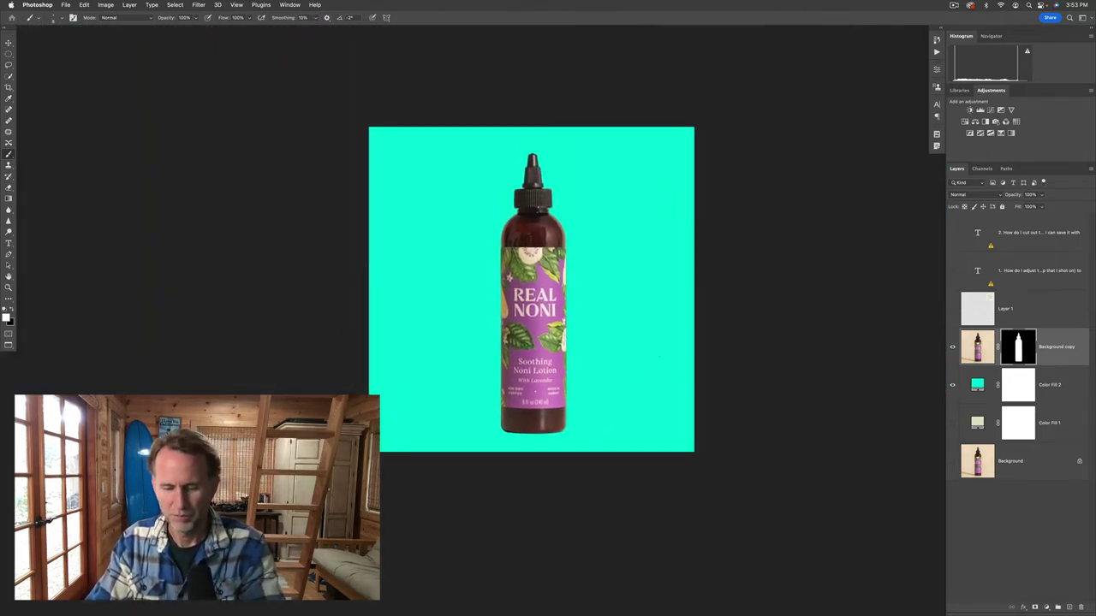
{"action": "key", "text": "super+plus"}
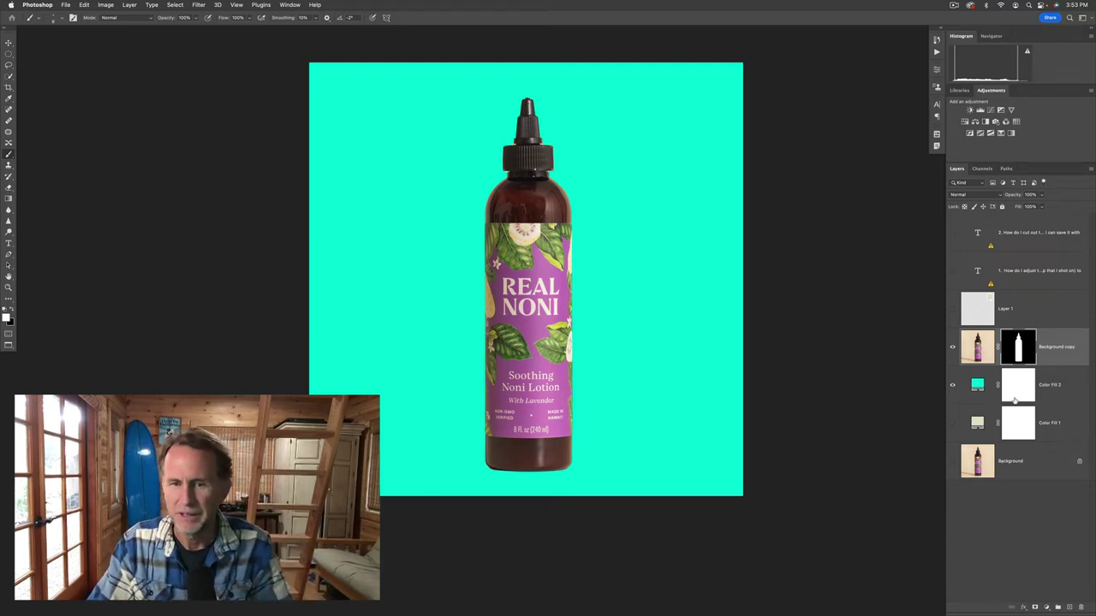
{"action": "left_click", "coordinate": [953, 386]}
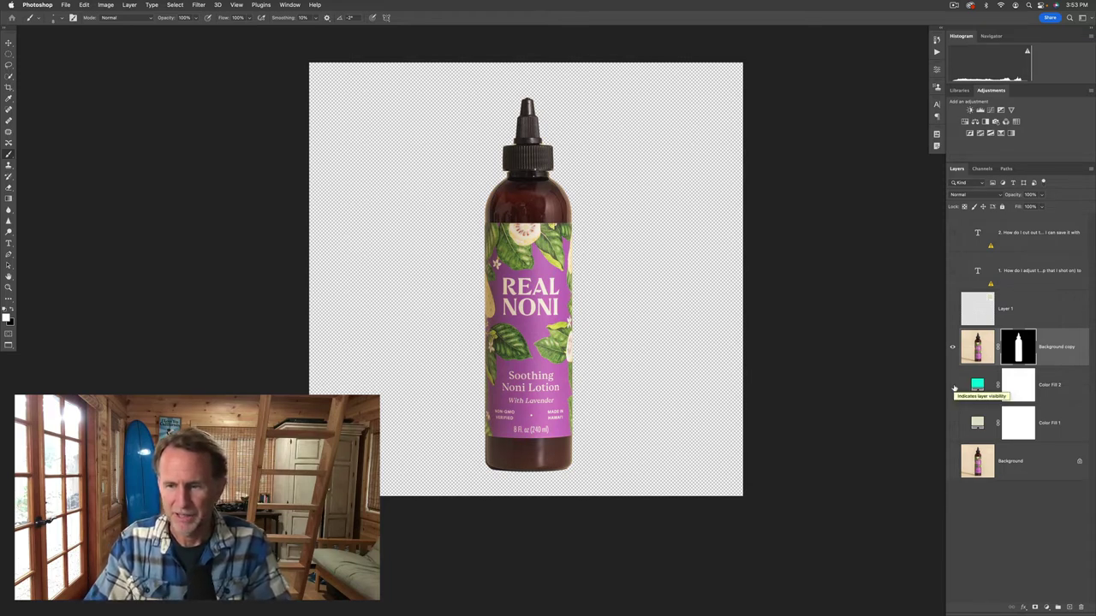
{"action": "left_click_drag", "start_coordinate": [978, 387], "coordinate": [984, 593]}
{"action": "left_click_drag", "start_coordinate": [1087, 607], "coordinate": [1081, 608]}
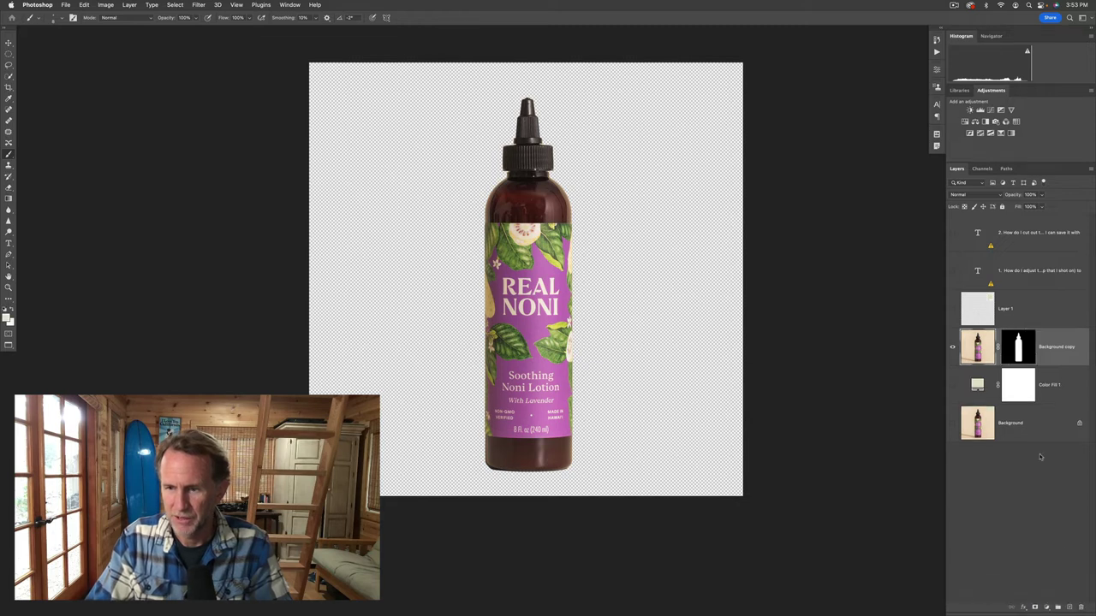
{"action": "left_click", "coordinate": [953, 388]}
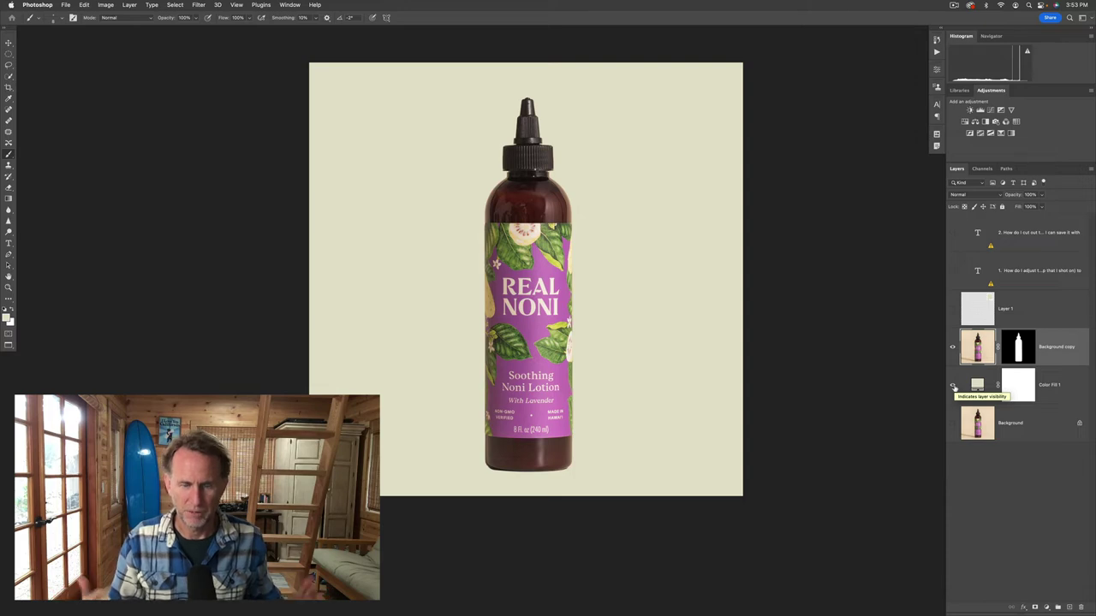
- Show only the original Background layer and select the bottle's cast shadow with the Quick Selection tool
{"action": "left_click", "coordinate": [952, 347]}
{"action": "left_click", "coordinate": [952, 384]}
{"action": "left_click", "coordinate": [952, 423]}
{"action": "left_click", "coordinate": [969, 433]}
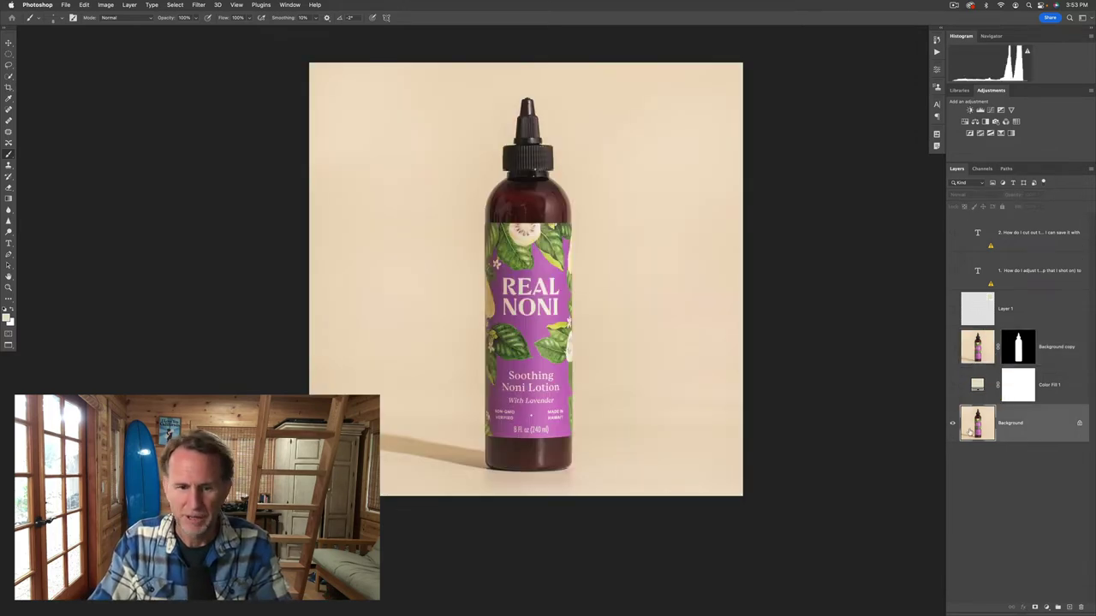
{"action": "left_click", "coordinate": [8, 76]}
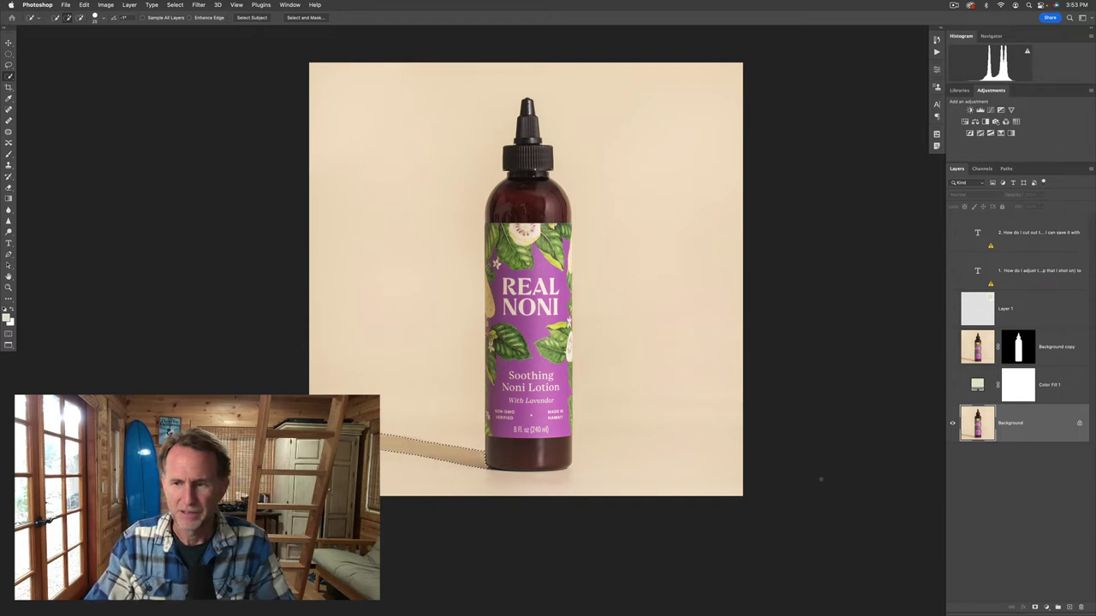
- Duplicate the Background layer, hide the original, and mask the copy with the shadow selection
{"action": "left_click_drag", "start_coordinate": [1050, 437], "coordinate": [1069, 607]}
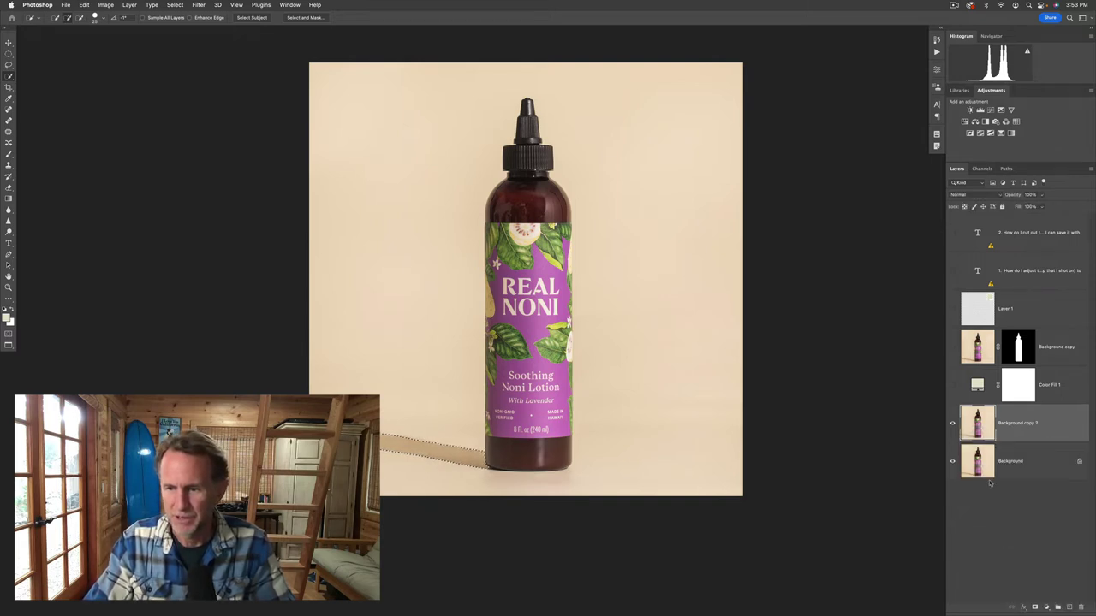
{"action": "left_click", "coordinate": [953, 461]}
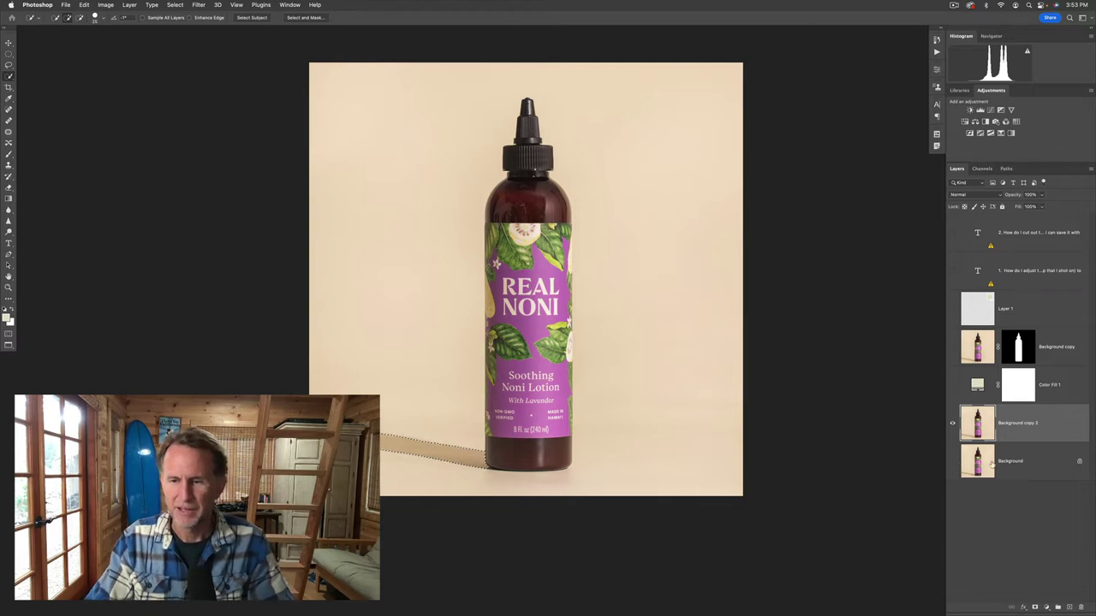
{"action": "left_click", "coordinate": [1034, 607]}
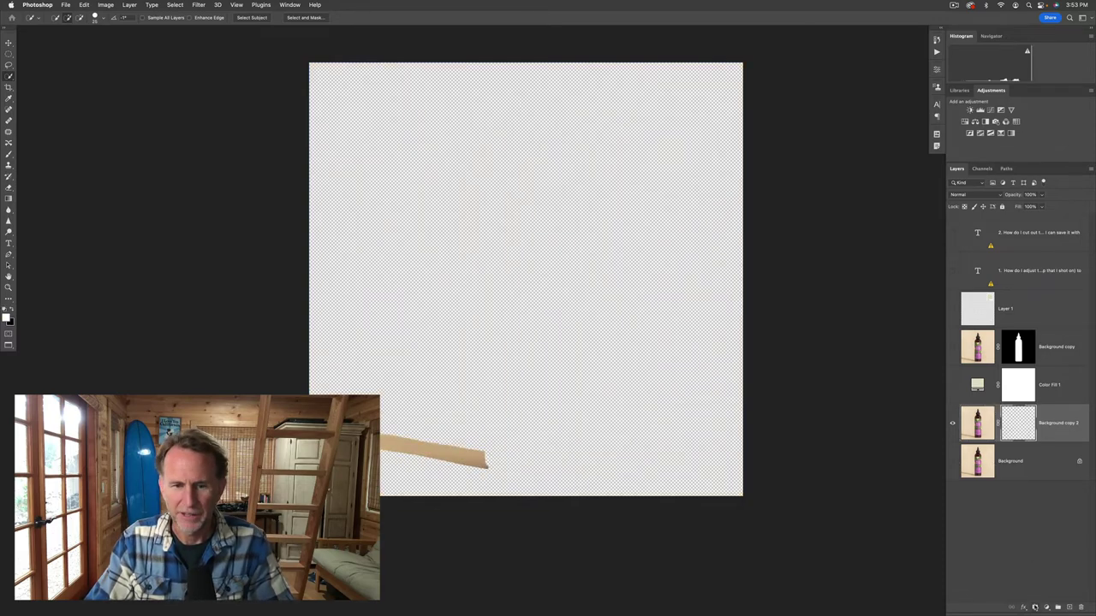
- Move the masked shadow layer above the bottle layer and rename it Shadow
{"action": "left_click_drag", "start_coordinate": [979, 428], "coordinate": [981, 328]}
{"action": "double_click", "coordinate": [1061, 347]}
{"action": "key", "text": "BackSpace"}
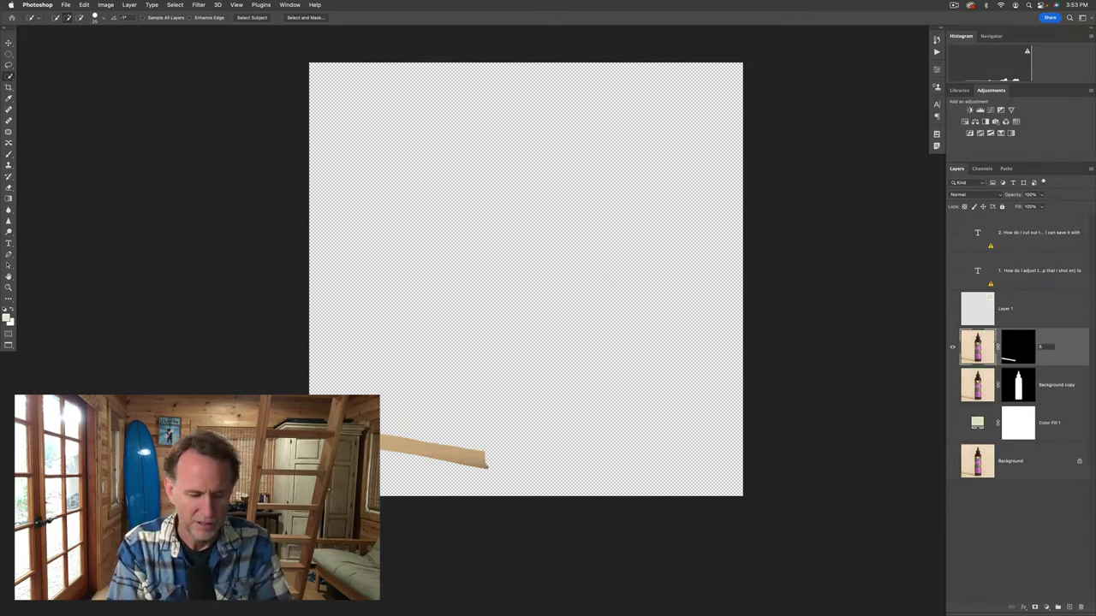
{"action": "key", "text": "Return"}
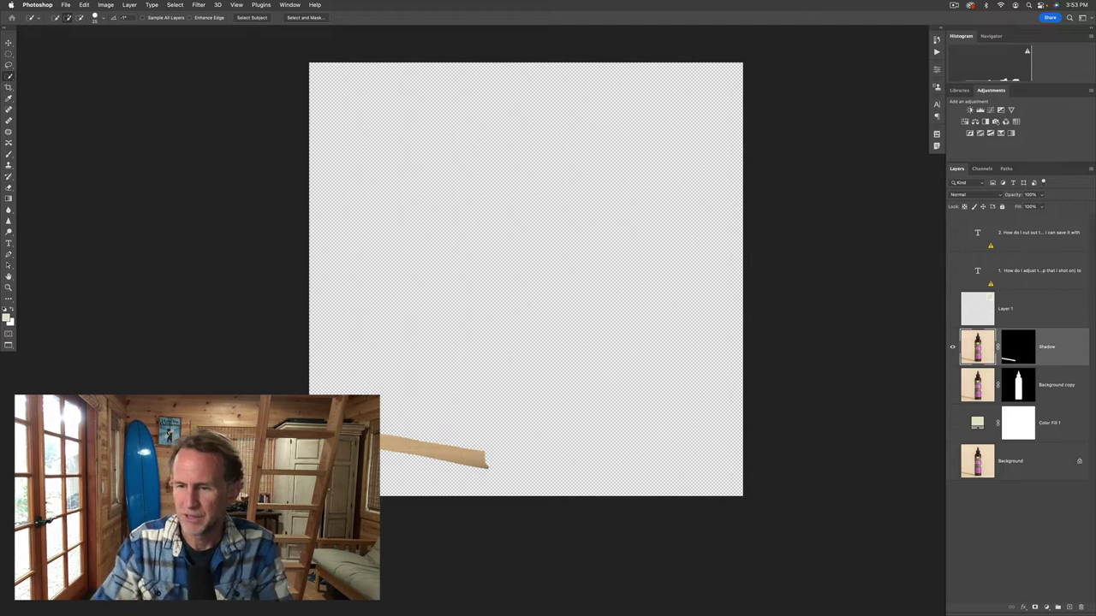
- Rename the masked Background copy layer Bottle
{"action": "double_click", "coordinate": [1067, 384]}
{"action": "type", "text": "Bottle"}
{"action": "key", "text": "Return"}
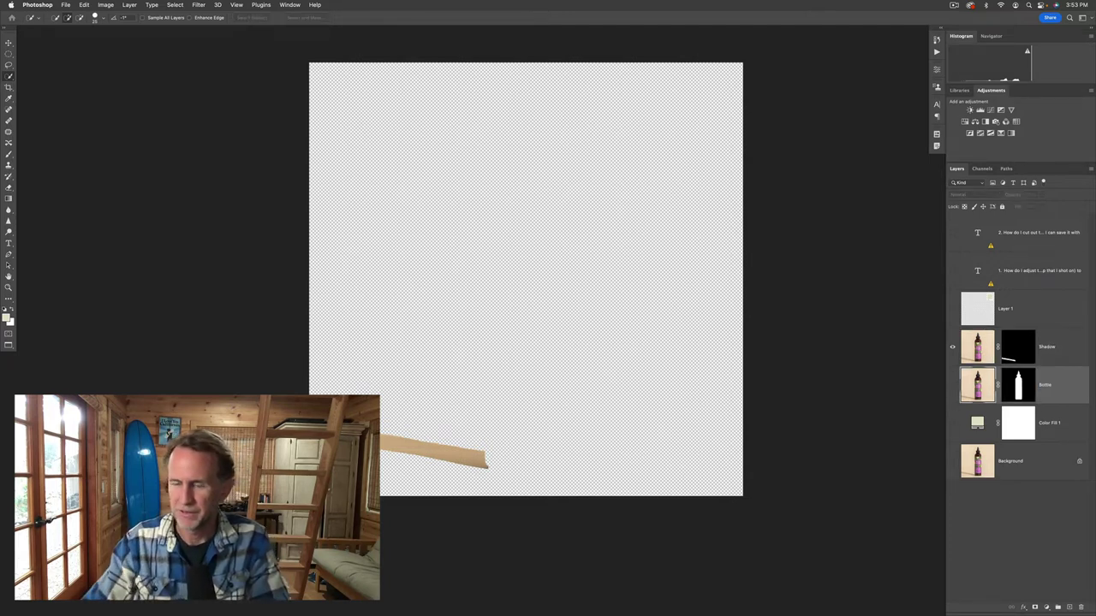
- Show the Color Fill 1 and Bottle layers together with the shadow and inspect the bottle's base closely
{"action": "left_click", "coordinate": [952, 423]}
{"action": "left_click", "coordinate": [952, 385]}
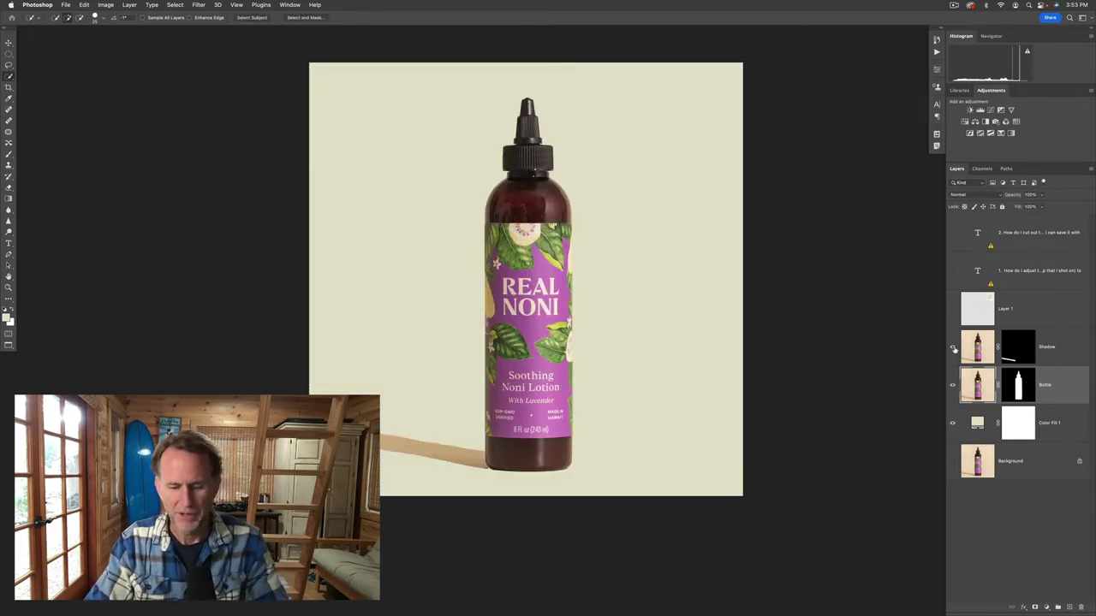
{"action": "scroll", "coordinate": [488, 449], "scroll_direction": "up", "scroll_amount": 5}
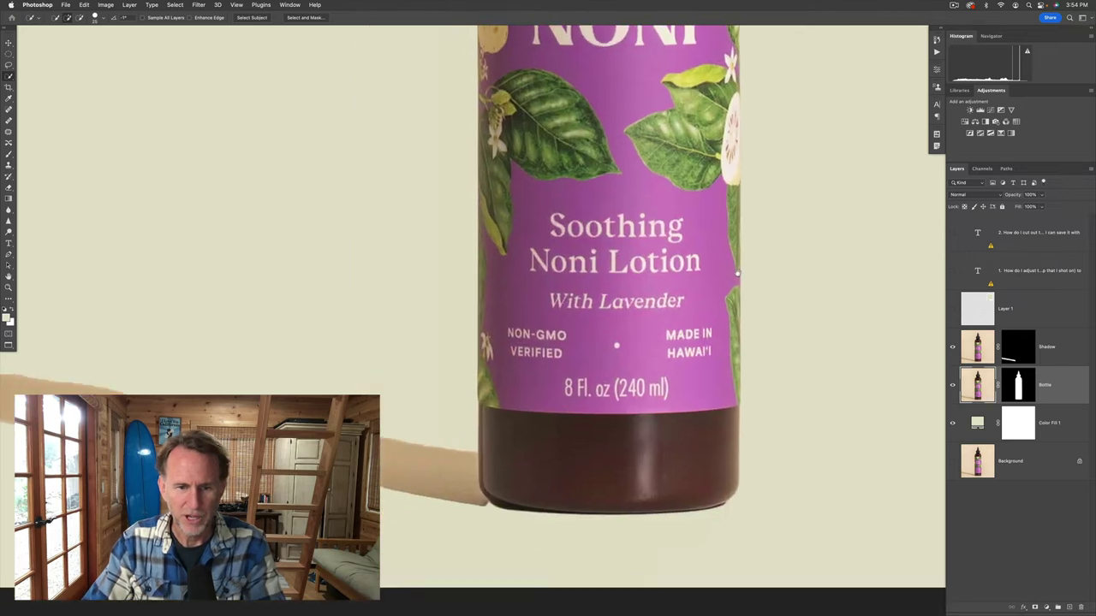
{"action": "scroll", "coordinate": [738, 273], "scroll_direction": "up", "scroll_amount": 4}
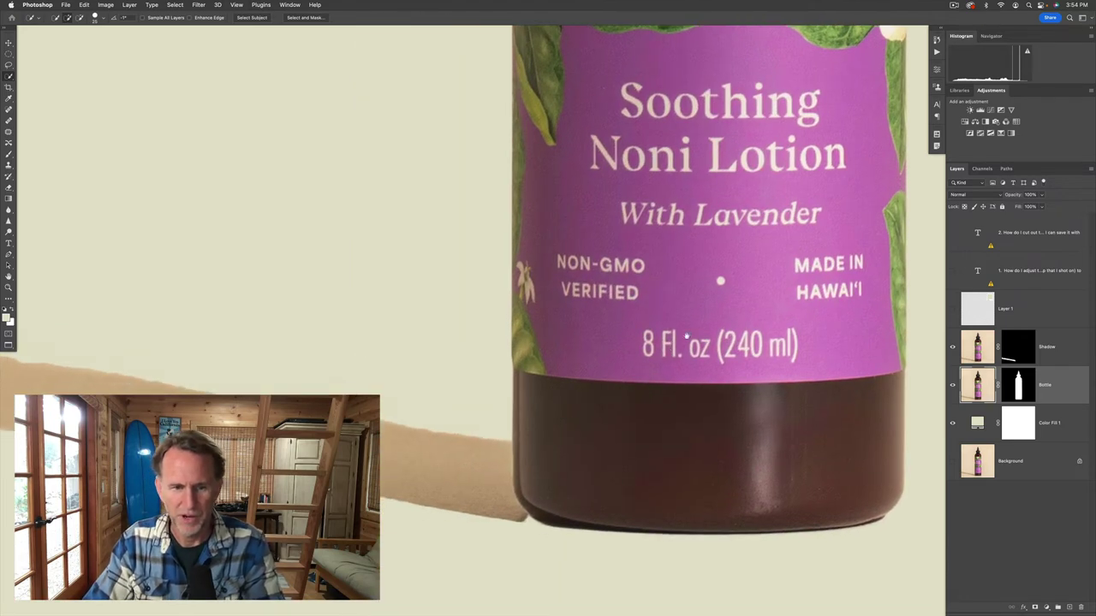
- Paint white with a small brush on the Shadow layer's mask to restore the shadow where it meets the bottle's base
{"action": "scroll", "coordinate": [771, 325], "scroll_direction": "down", "scroll_amount": 3}
{"action": "scroll", "coordinate": [770, 325], "scroll_direction": "left", "scroll_amount": 3}
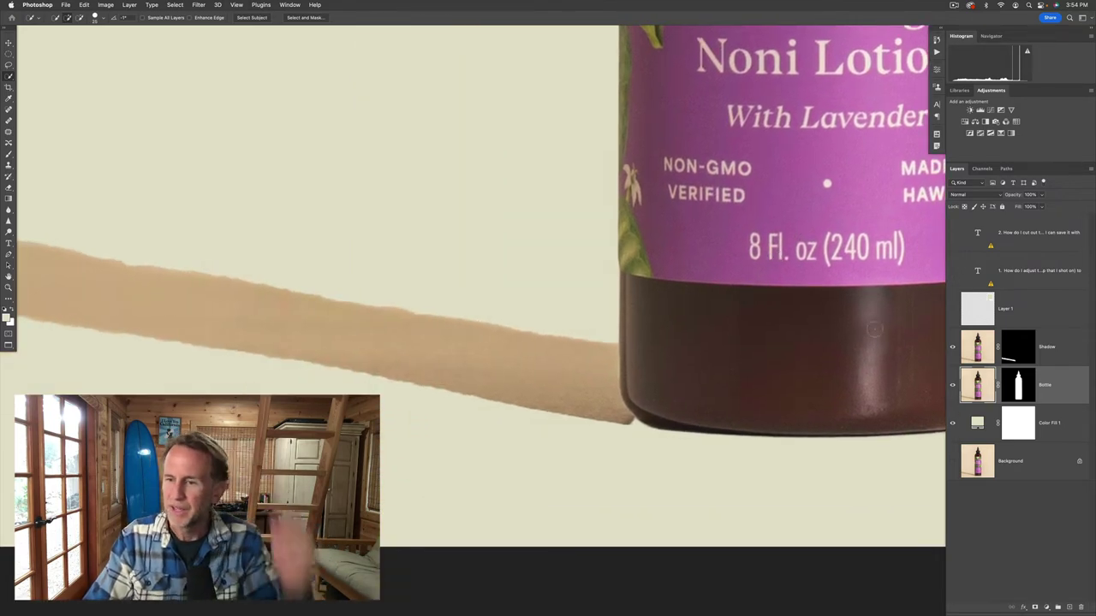
{"action": "left_click", "coordinate": [1018, 349]}
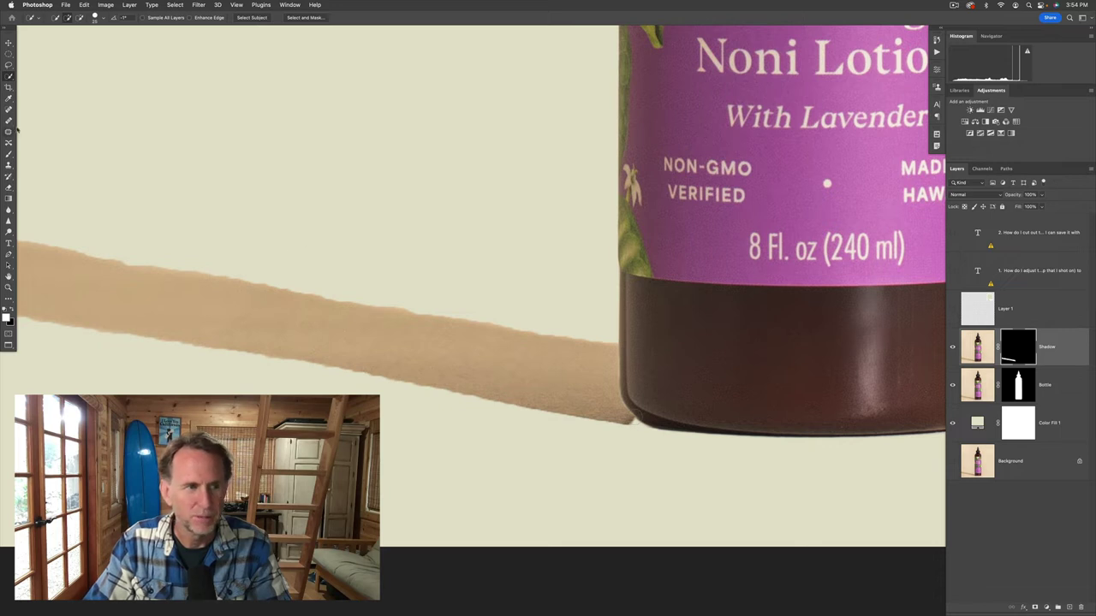
{"action": "left_click", "coordinate": [9, 154]}
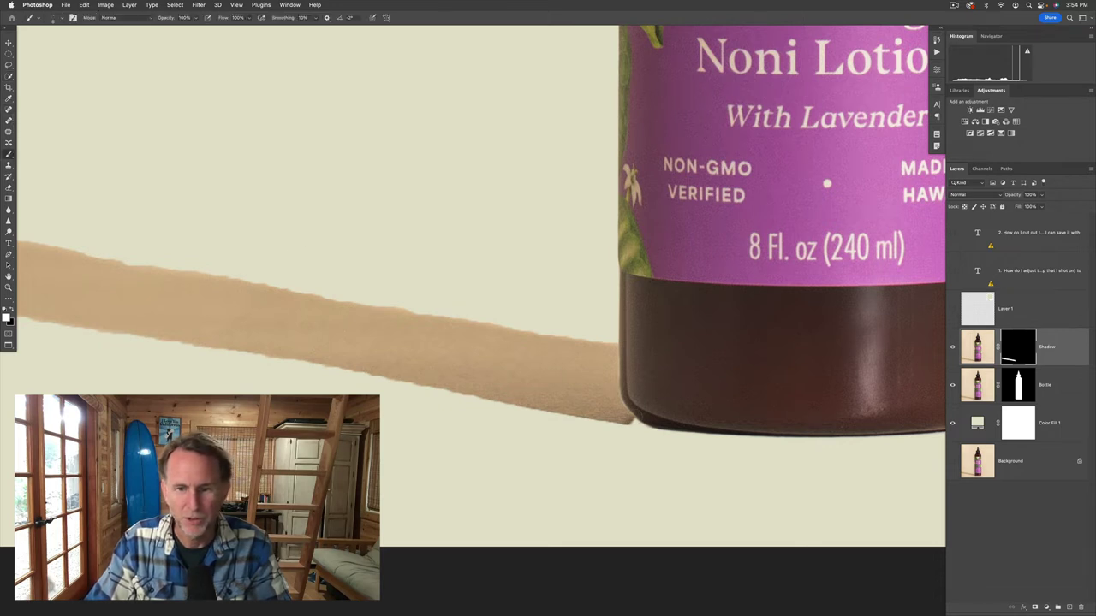
{"action": "key", "text": "]"}
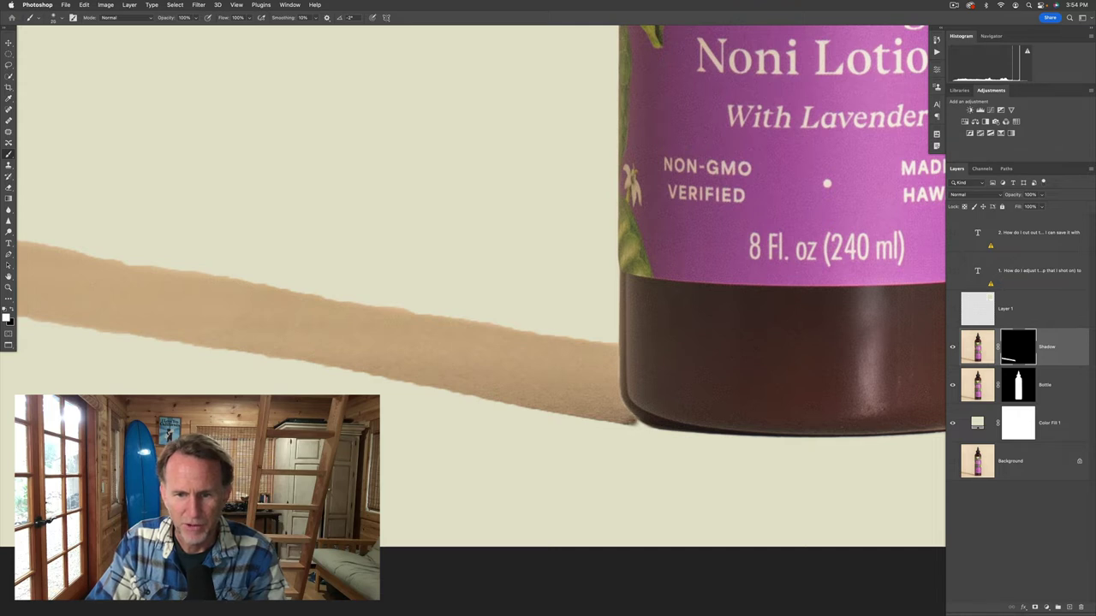
{"action": "left_click_drag", "start_coordinate": [635, 420], "coordinate": [640, 424]}
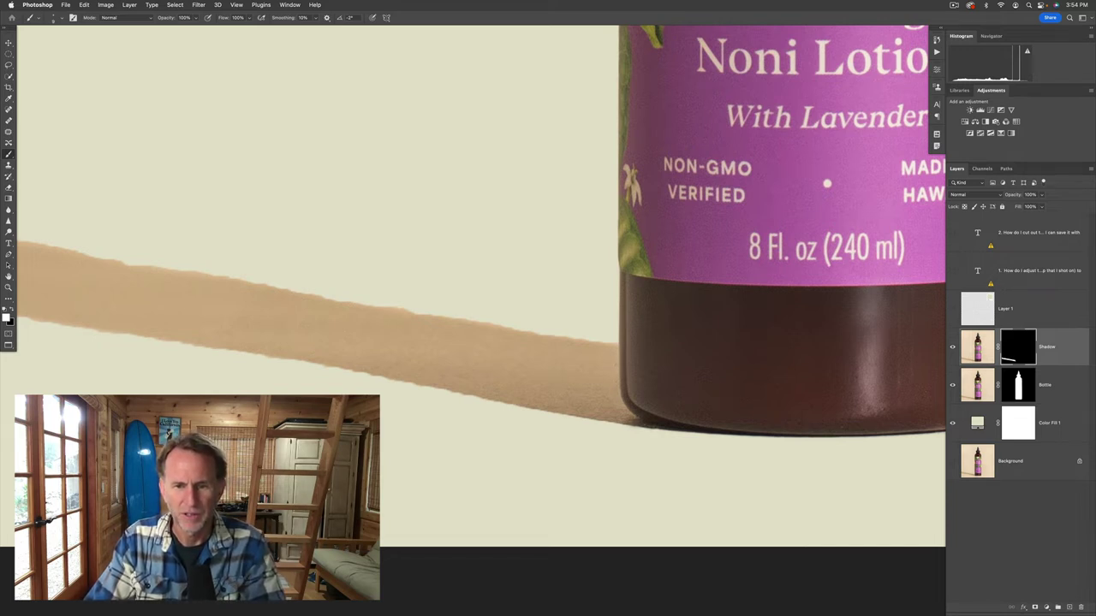
- Open the Shadow layer's mask in Select and Mask to refine its edges
{"action": "scroll", "coordinate": [702, 416], "scroll_direction": "down", "scroll_amount": 3}
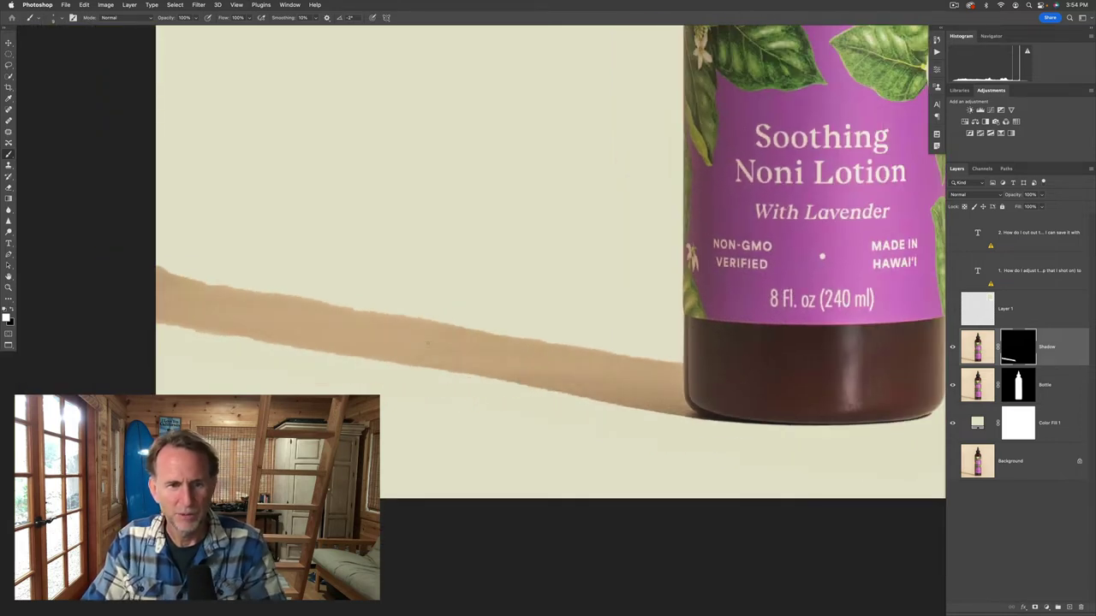
{"action": "left_click_drag", "start_coordinate": [429, 347], "coordinate": [451, 371]}
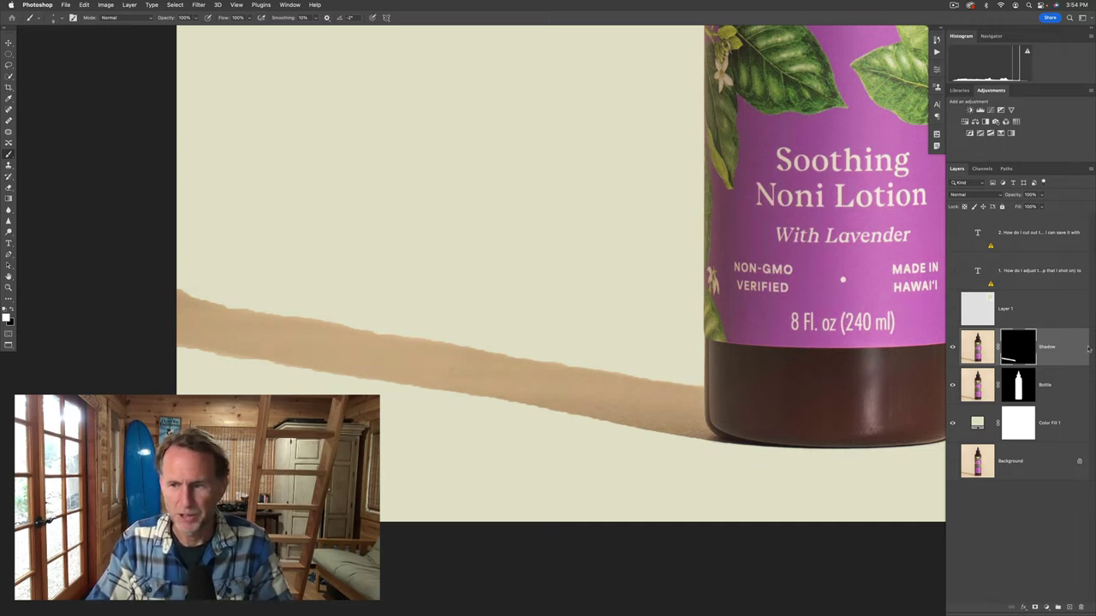
{"action": "double_click", "coordinate": [1024, 351]}
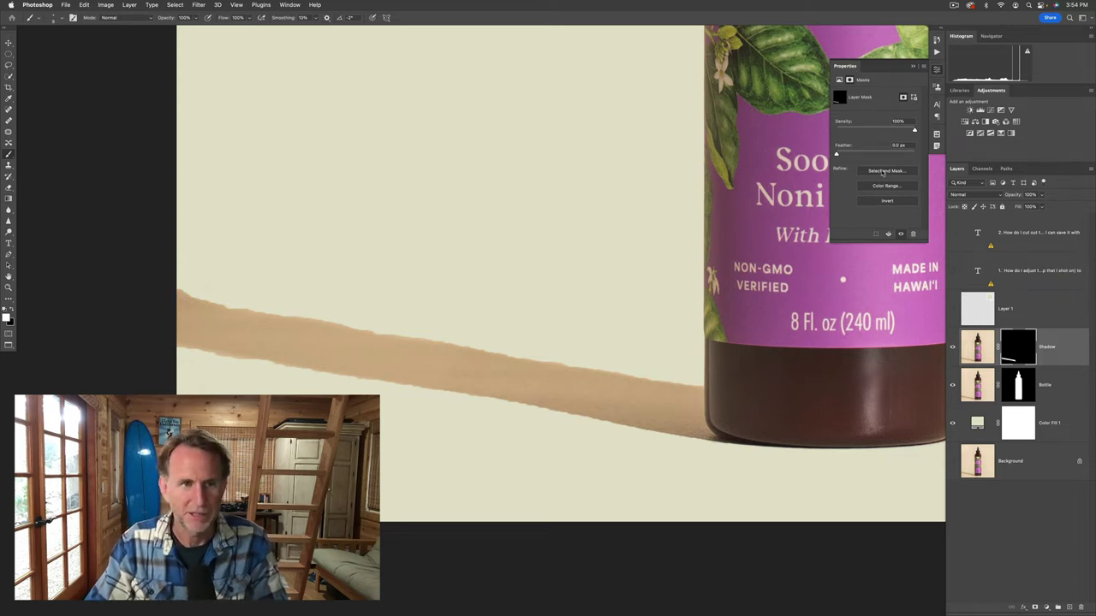
{"action": "left_click", "coordinate": [291, 5]}
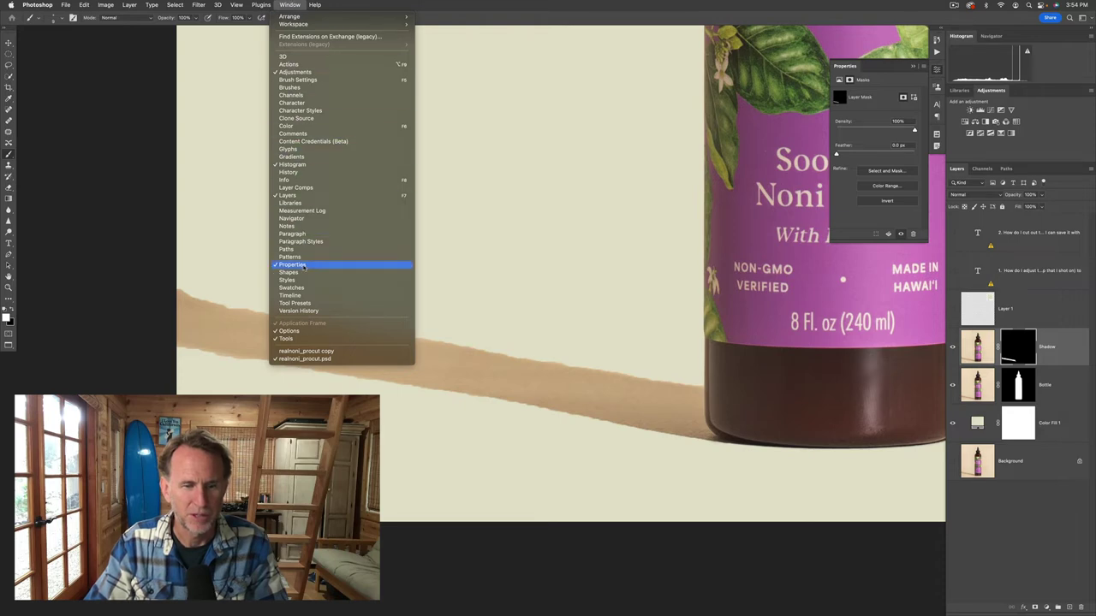
{"action": "left_click", "coordinate": [904, 173]}
{"action": "left_click", "coordinate": [886, 171]}
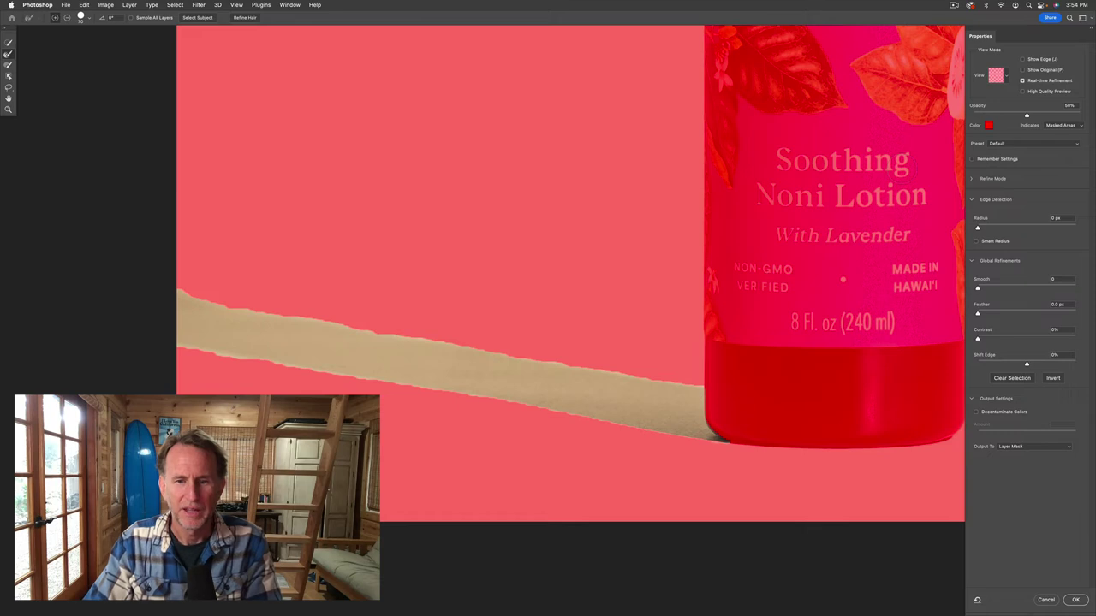
- Refine the shadow mask with Smooth about 80, Feather 2.4 px and Contrast 18%, preview it On Layers, and apply it
{"action": "left_click", "coordinate": [989, 313]}
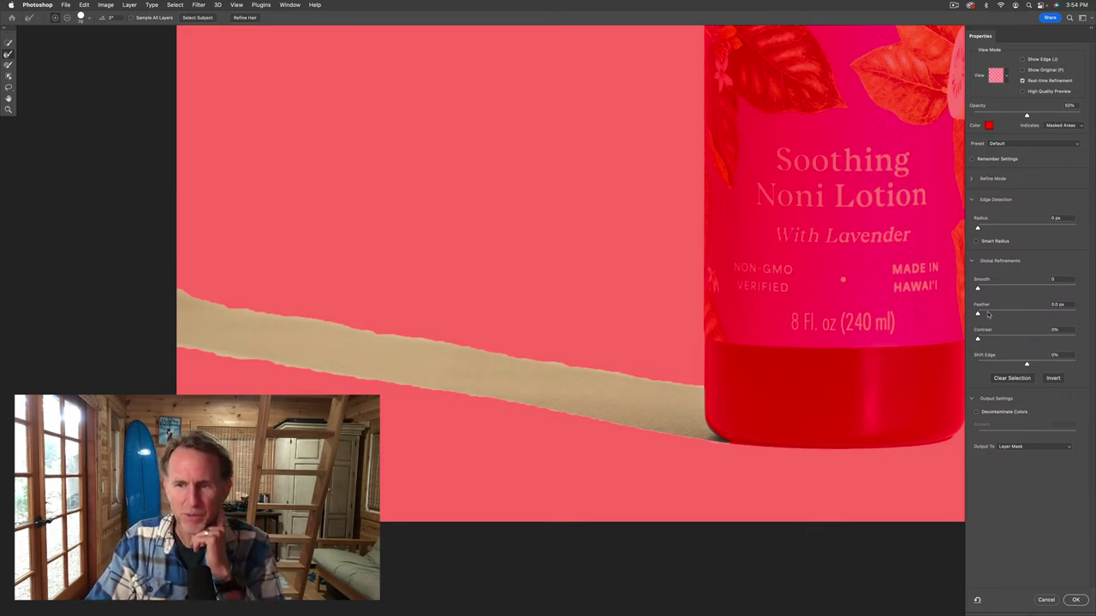
{"action": "left_click", "coordinate": [1006, 287]}
{"action": "left_click_drag", "start_coordinate": [1006, 286], "coordinate": [1058, 292]}
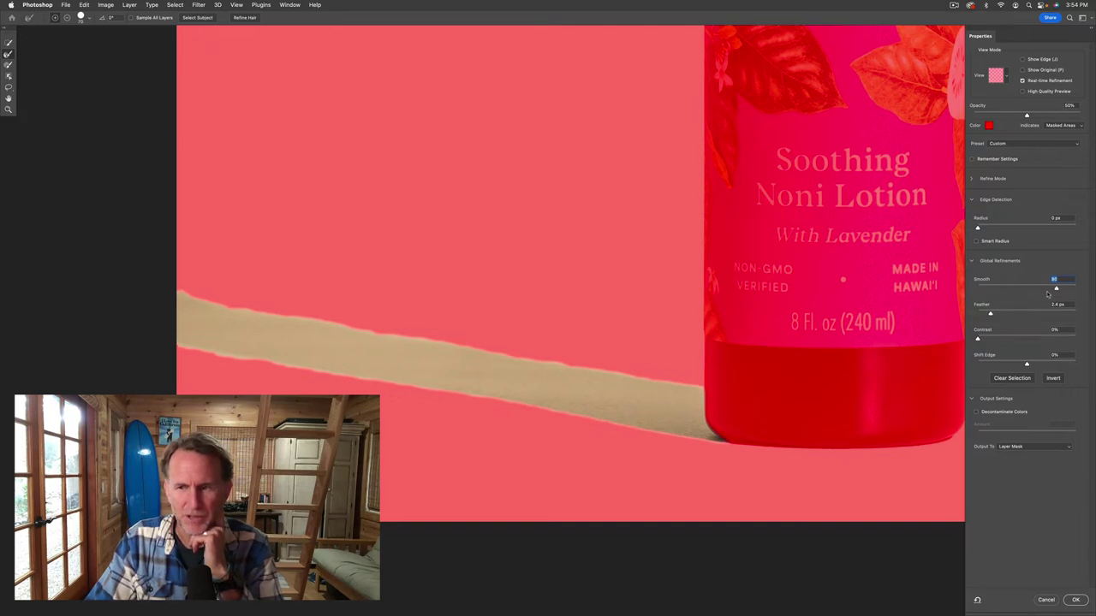
{"action": "left_click", "coordinate": [995, 339]}
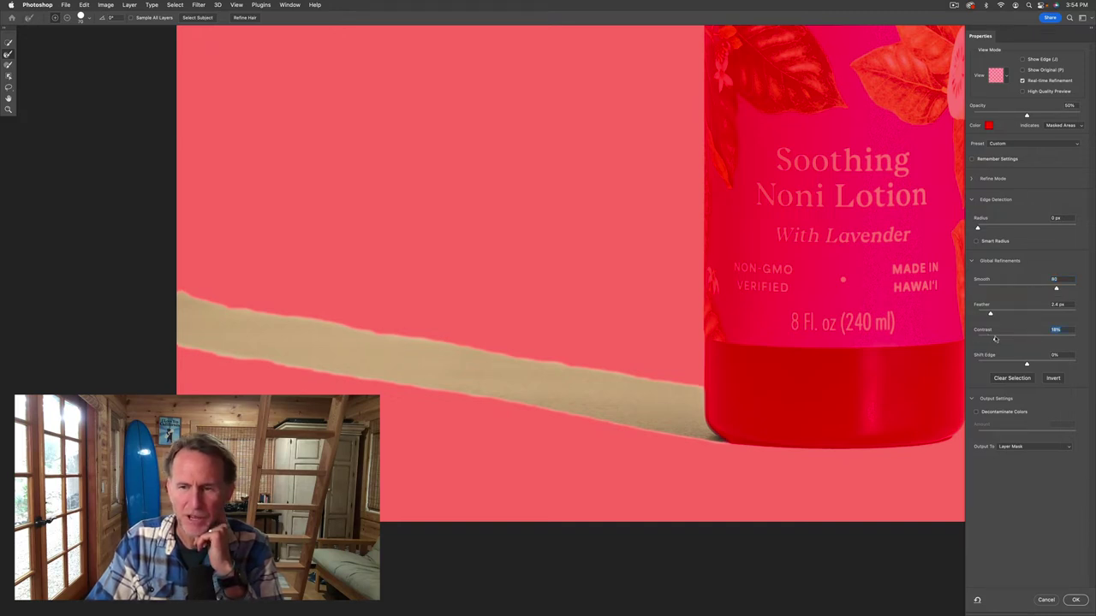
{"action": "left_click", "coordinate": [1007, 77]}
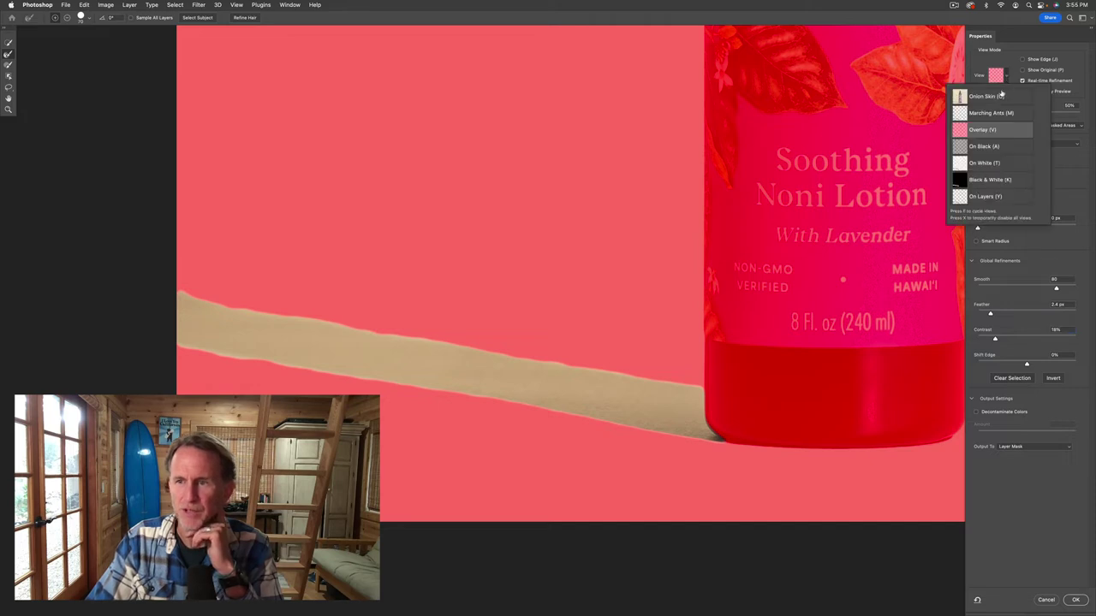
{"action": "left_click", "coordinate": [990, 198]}
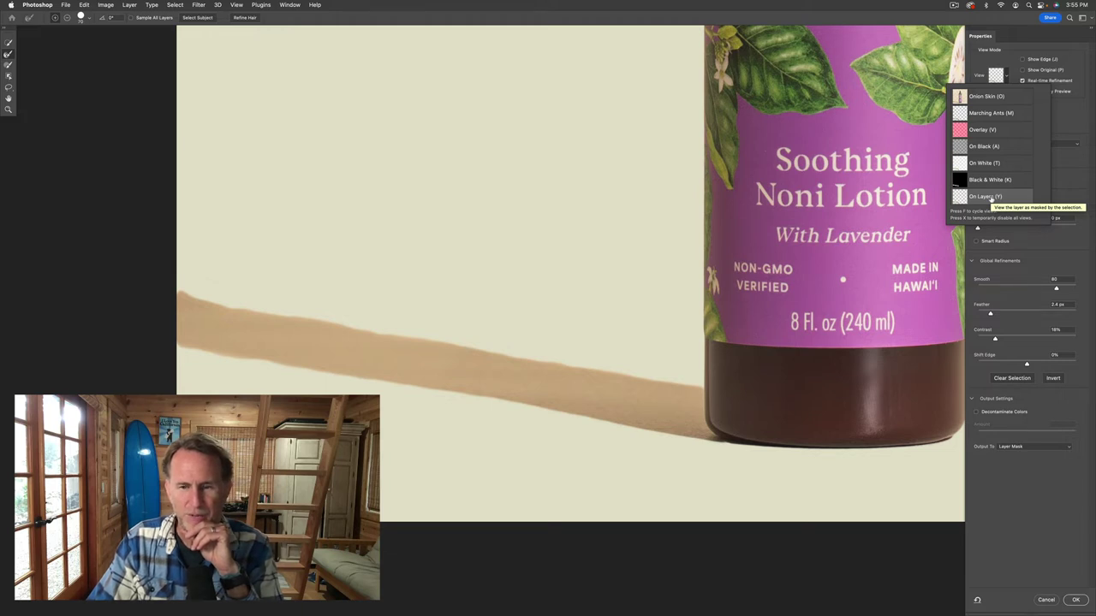
{"action": "left_click", "coordinate": [1077, 601]}
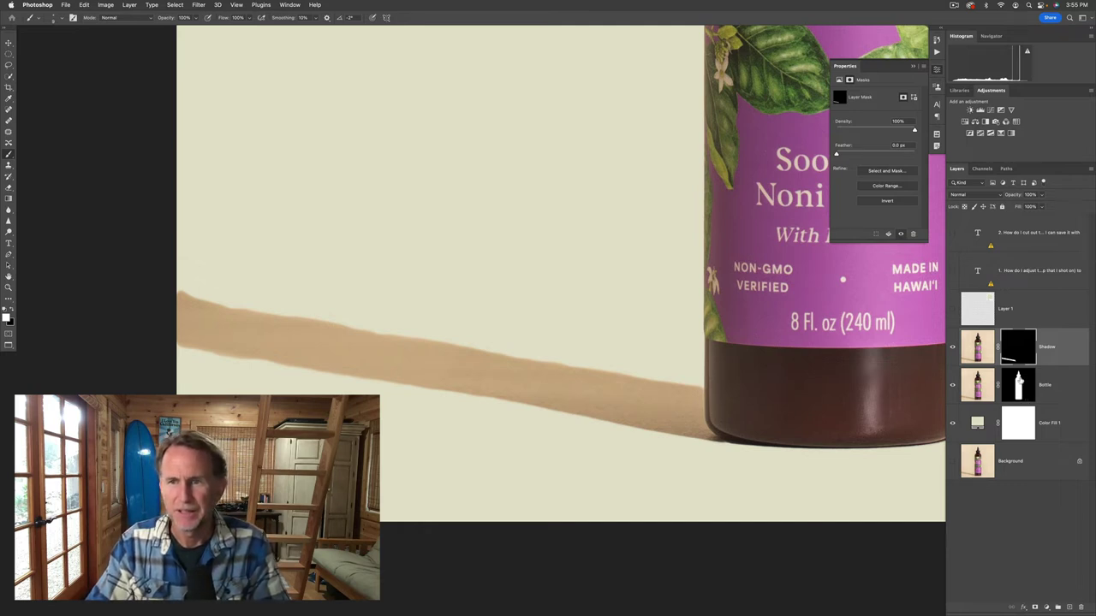
{"action": "mouse_move", "coordinate": [838, 156]}
{"action": "left_mouse_down"}
{"action": "mouse_move", "coordinate": [857, 157]}
{"action": "mouse_move", "coordinate": [819, 155]}
{"action": "left_mouse_up"}
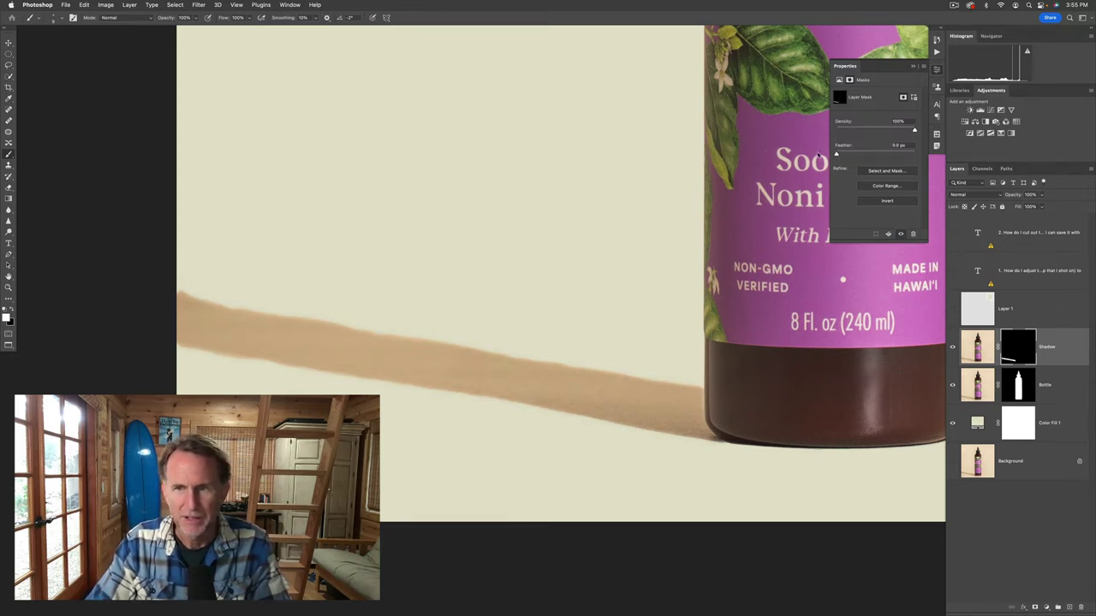
- Create a layer group containing the Shadow layer and add a white layer mask to the group
{"action": "left_click", "coordinate": [1059, 607]}
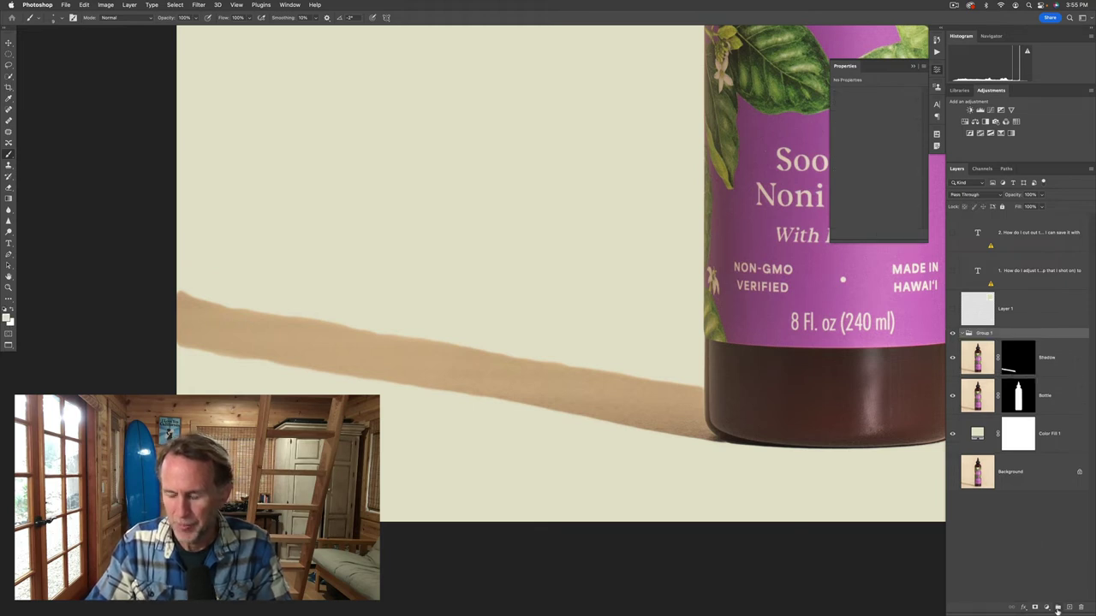
{"action": "left_click_drag", "start_coordinate": [983, 363], "coordinate": [995, 333]}
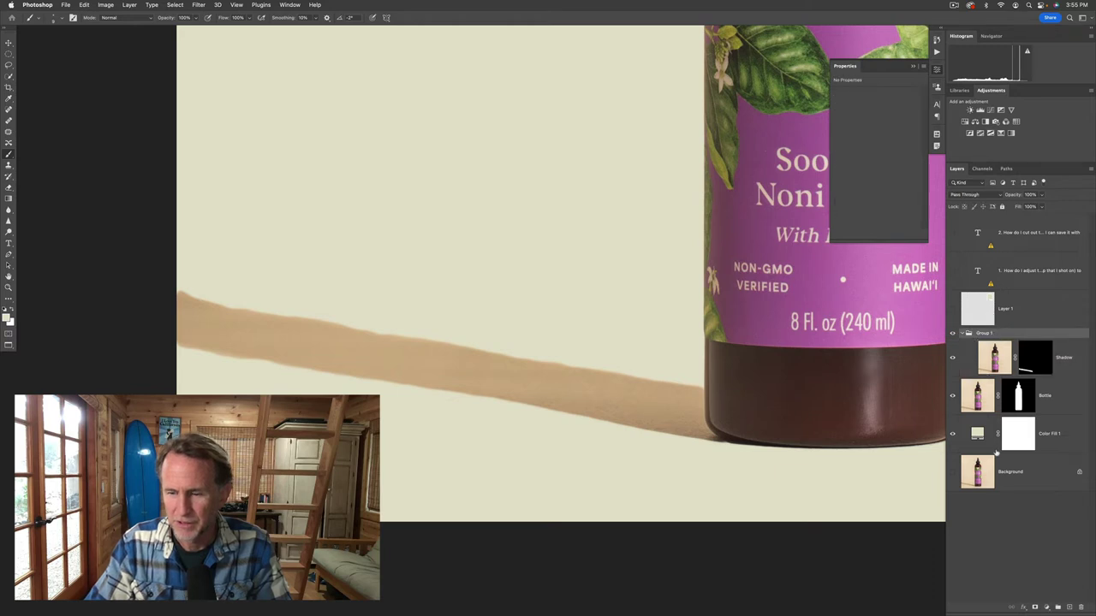
{"action": "left_click", "coordinate": [1034, 608]}
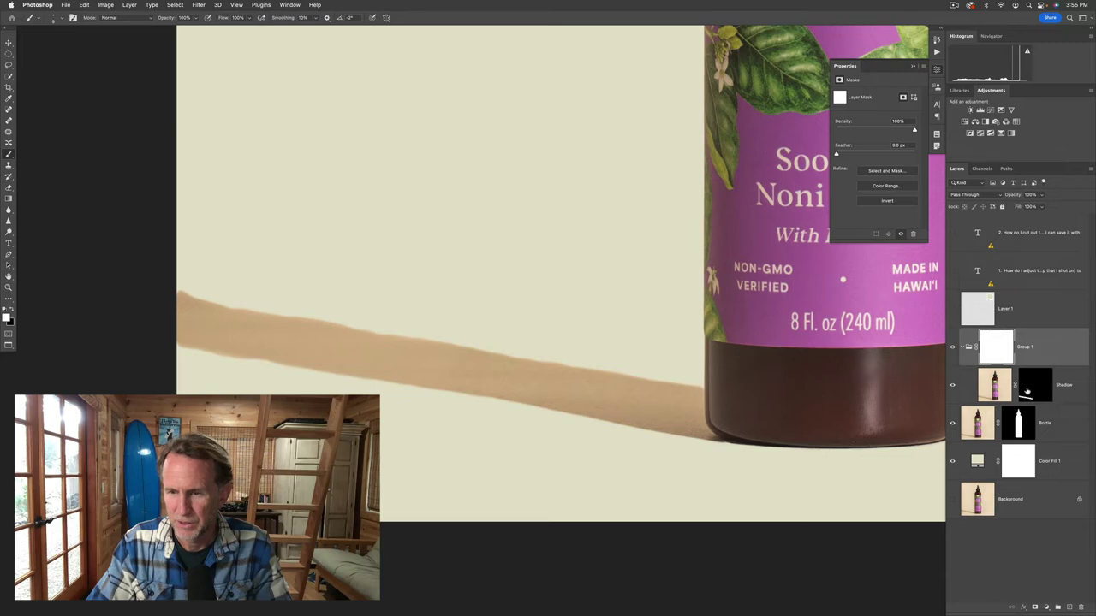
- Hide the Bottle and Color Fill 1 layers and paint the shadow's edges straight in black on the group mask with a 0% hardness brush
{"action": "left_click_drag", "start_coordinate": [952, 428], "coordinate": [952, 465]}
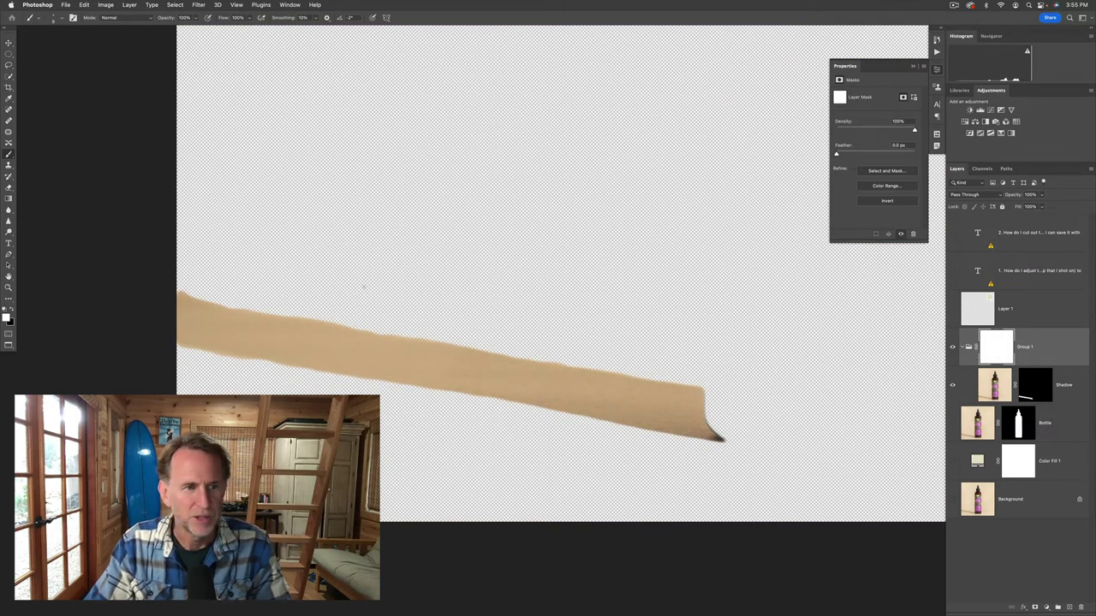
{"action": "left_click", "coordinate": [12, 310]}
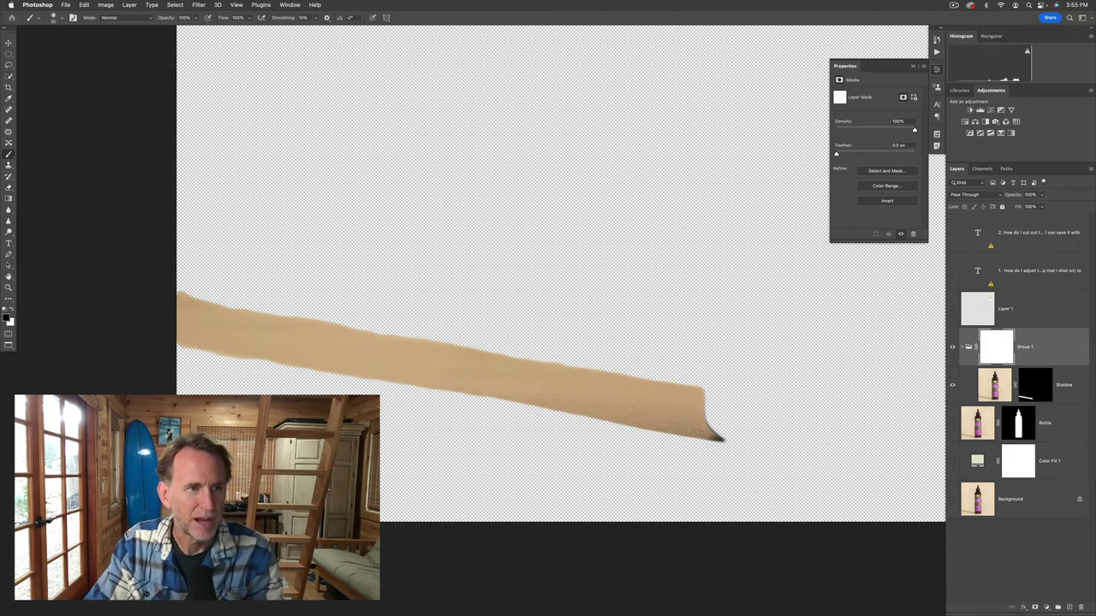
{"action": "left_click", "coordinate": [61, 19]}
{"action": "left_click_drag", "start_coordinate": [56, 44], "coordinate": [72, 46]}
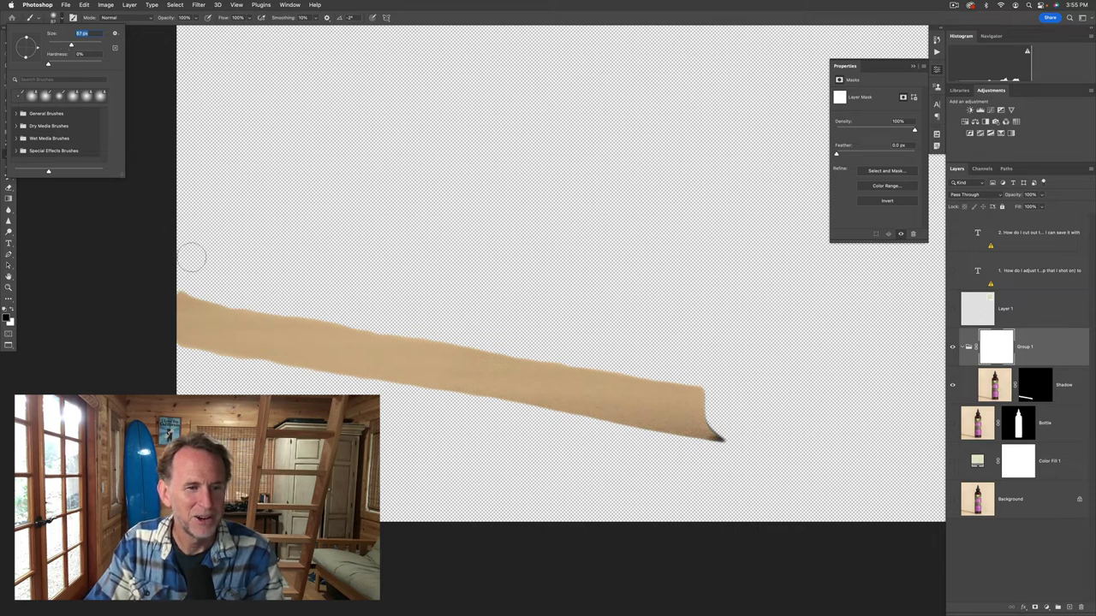
{"action": "key", "text": "Return"}
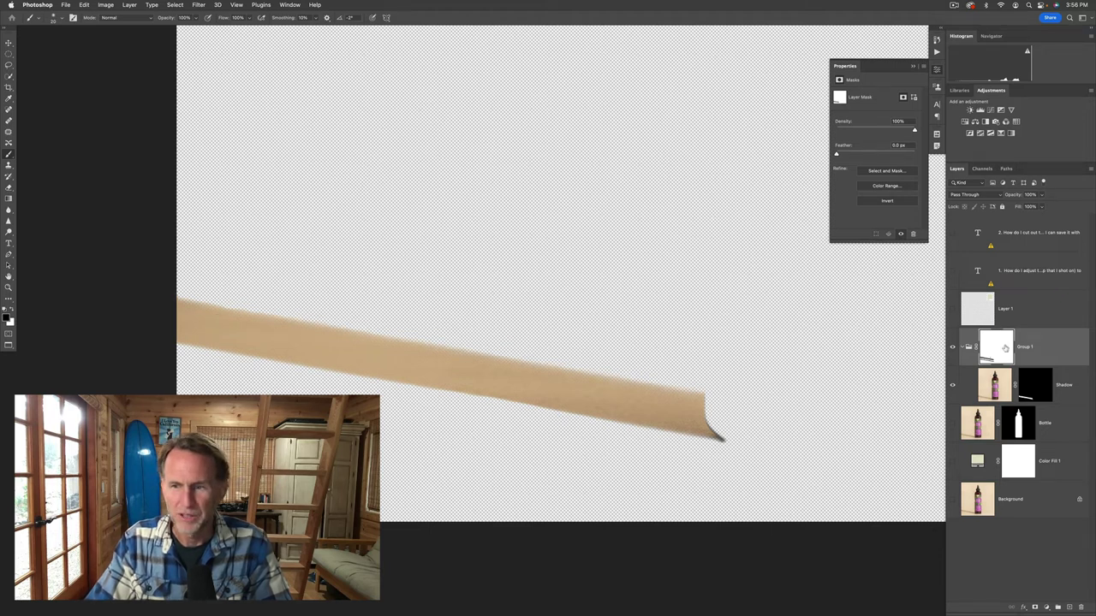
- Compare the isolated shadow's edges with the Group 1 mask disabled and enabled
{"action": "left_click", "coordinate": [1005, 347], "text": "shift"}
{"action": "left_click", "coordinate": [1003, 350], "text": "shift"}
{"action": "left_click", "coordinate": [1003, 350], "text": "shift"}
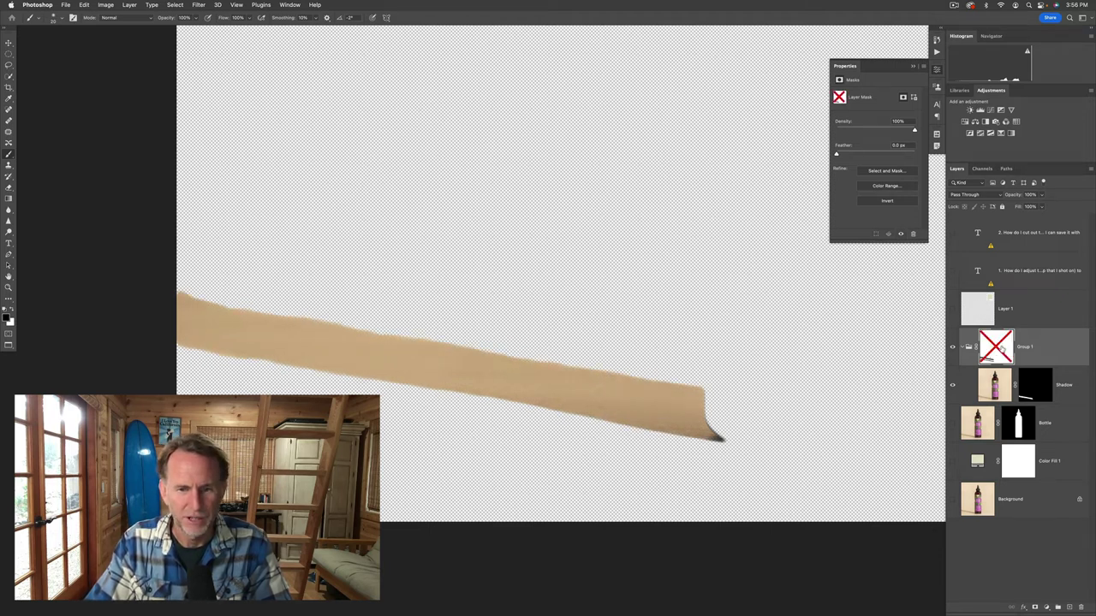
{"action": "left_click", "coordinate": [1003, 351], "text": "shift"}
- Show the Bottle and Color Fill 1 layers again and compare the shadow with the group mask off and on
{"action": "left_click", "coordinate": [953, 425]}
{"action": "left_click", "coordinate": [953, 425]}
{"action": "left_click", "coordinate": [953, 425]}
{"action": "left_click", "coordinate": [953, 461]}
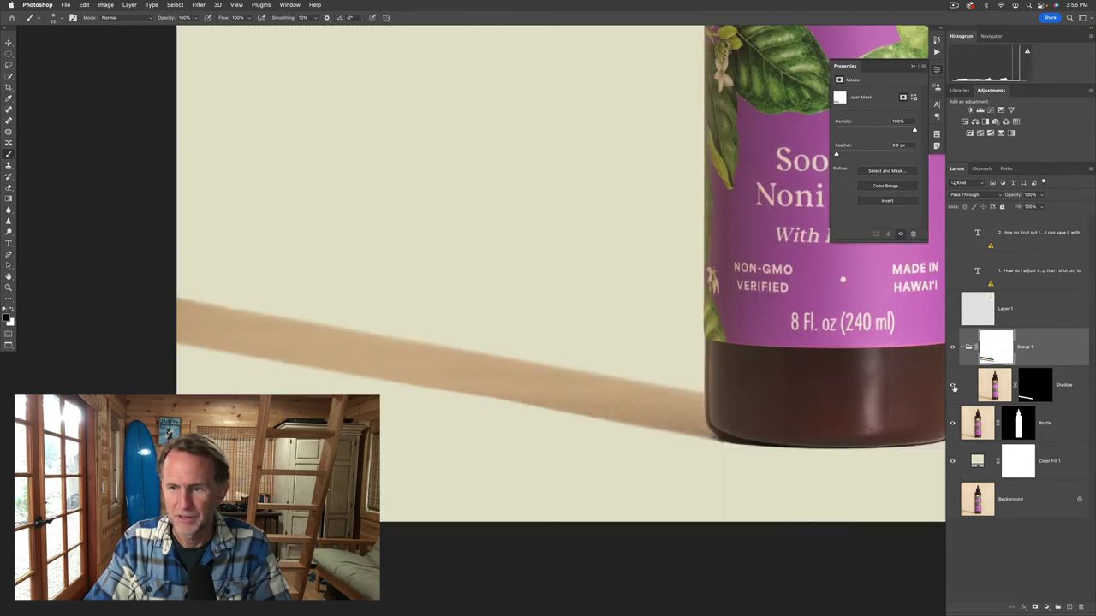
{"action": "left_click", "coordinate": [987, 356], "text": "shift"}
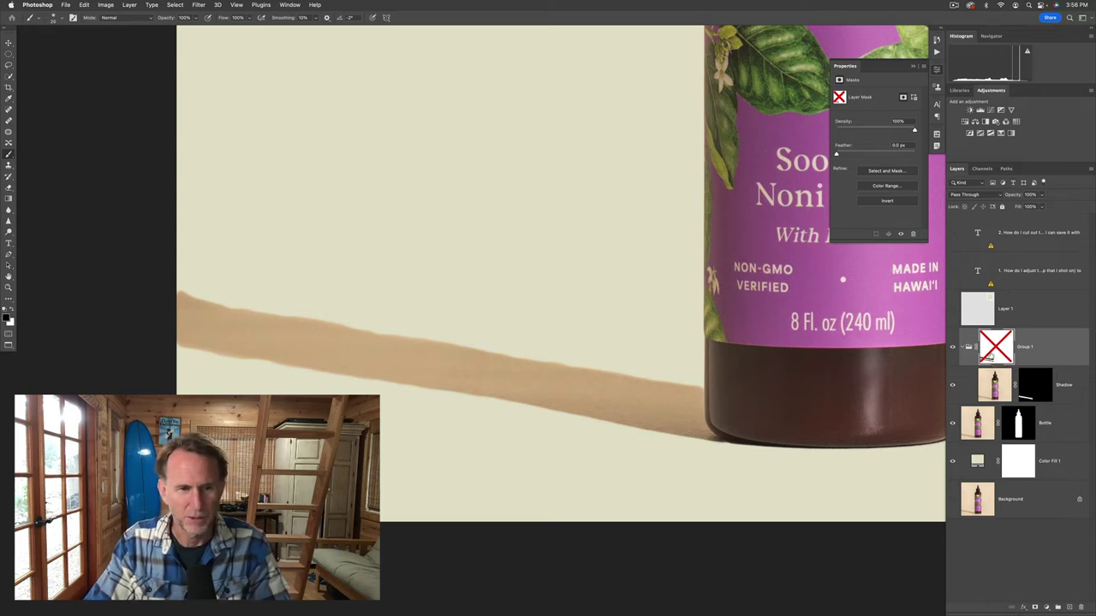
{"action": "left_click", "coordinate": [988, 357], "text": "shift"}
{"action": "left_click", "coordinate": [989, 356], "text": "shift"}
{"action": "left_click", "coordinate": [989, 356], "text": "shift"}
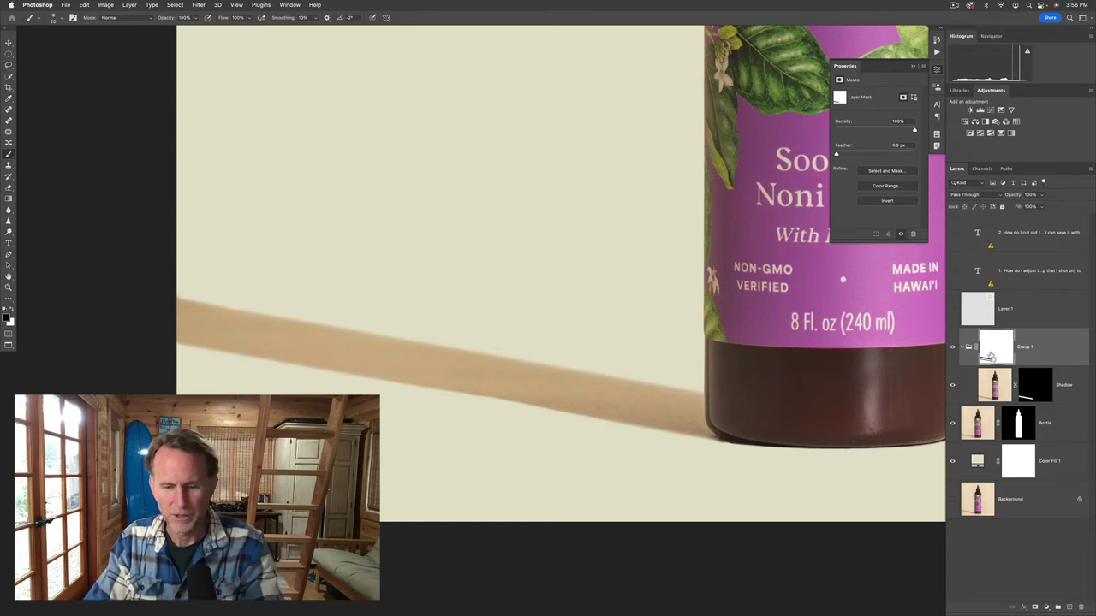
- Fade the shadow away from the bottle by painting black on the group mask with a 700 px brush at 10% opacity
{"action": "key", "text": "super+0"}
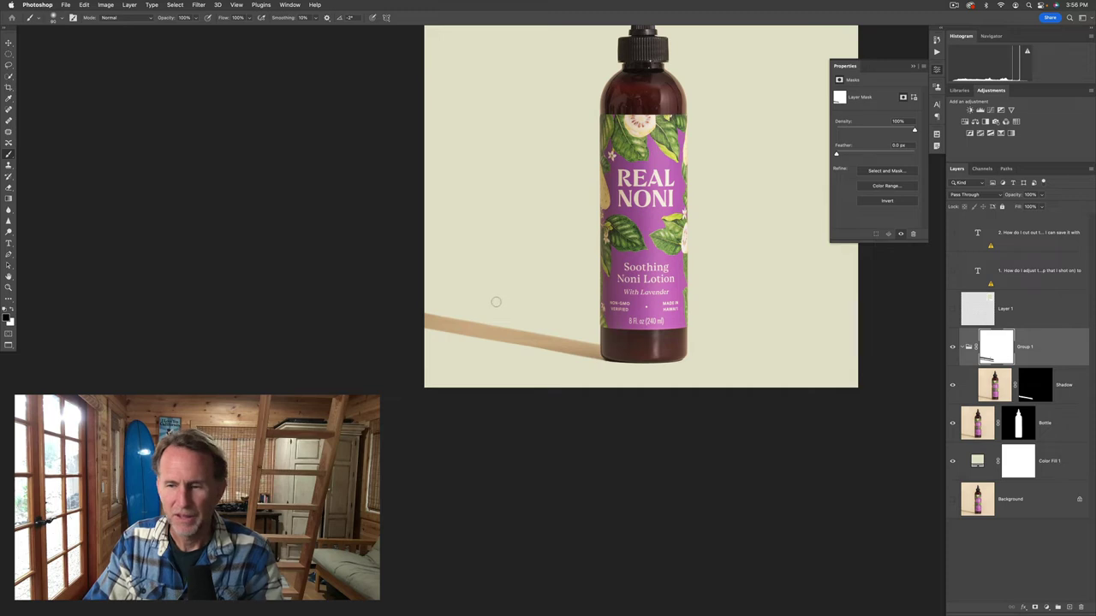
{"action": "key", "text": "bracketright"}
{"action": "key", "text": "bracketright"}
{"action": "key", "text": "bracketright"}
{"action": "key", "text": "bracketright"}
{"action": "key", "text": "bracketright"}
{"action": "key", "text": "bracketright"}
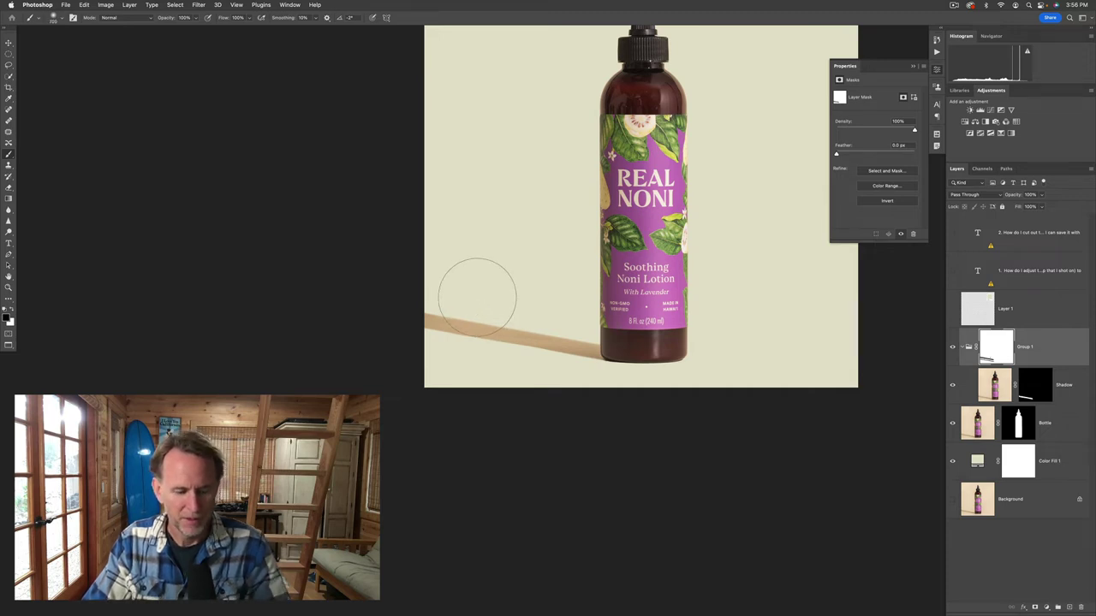
{"action": "left_click", "coordinate": [195, 19]}
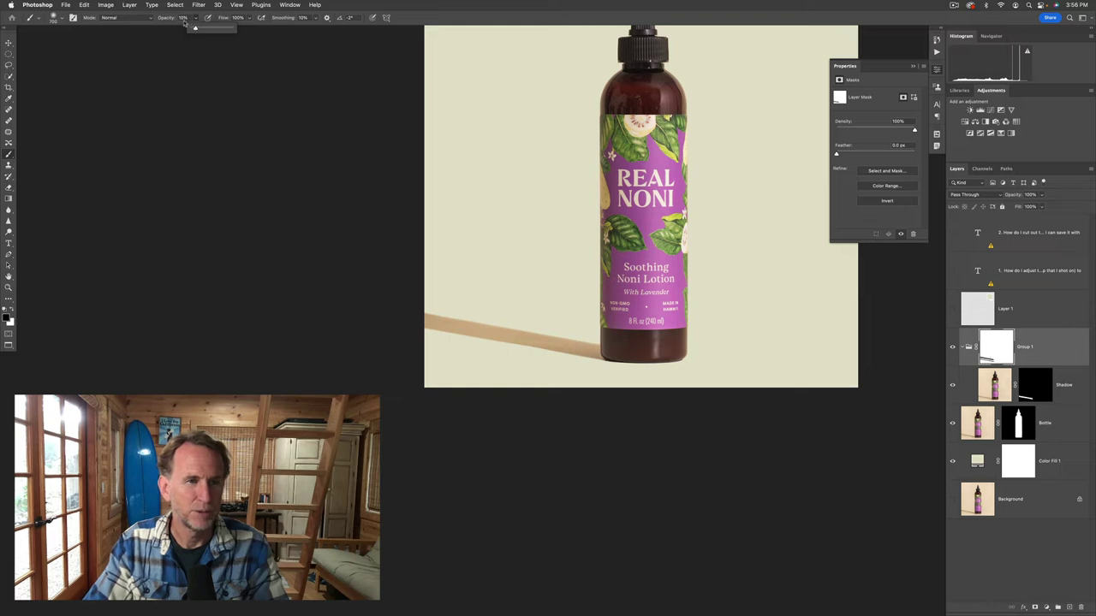
{"action": "left_click", "coordinate": [470, 264]}
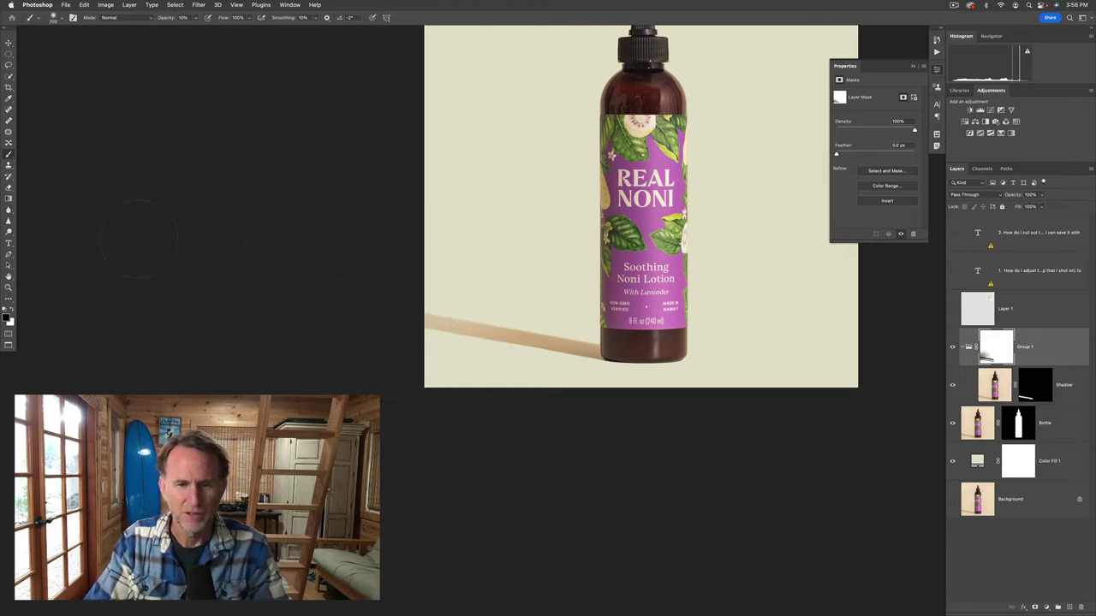
{"action": "left_click_drag", "start_coordinate": [574, 313], "coordinate": [565, 325]}
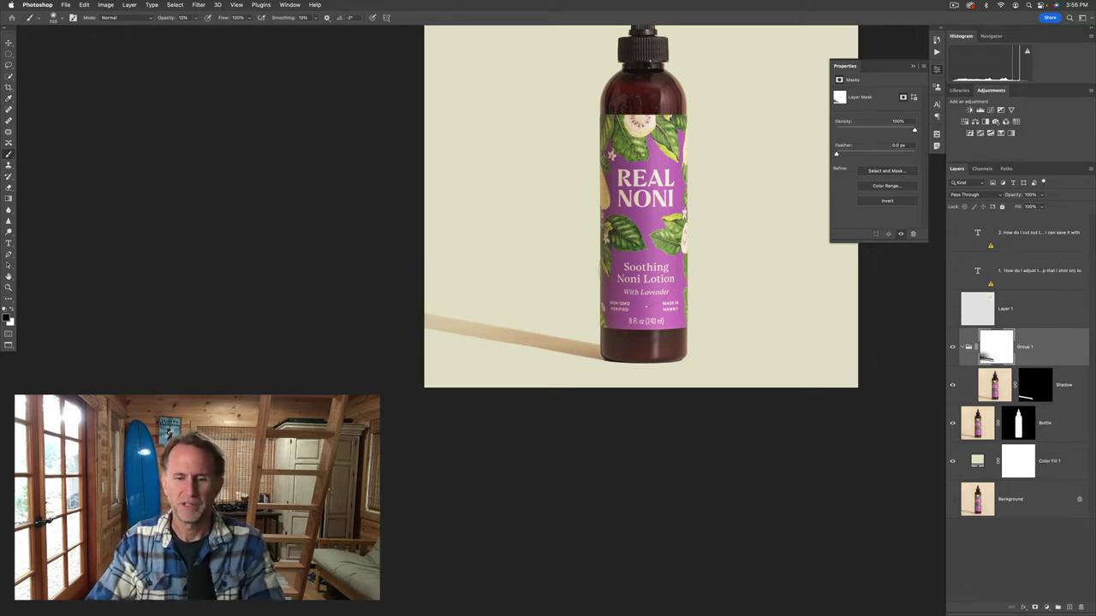
- Compare the shadow beside the bottle with the Group 1 mask disabled and enabled
{"action": "key", "text": "super+equal"}
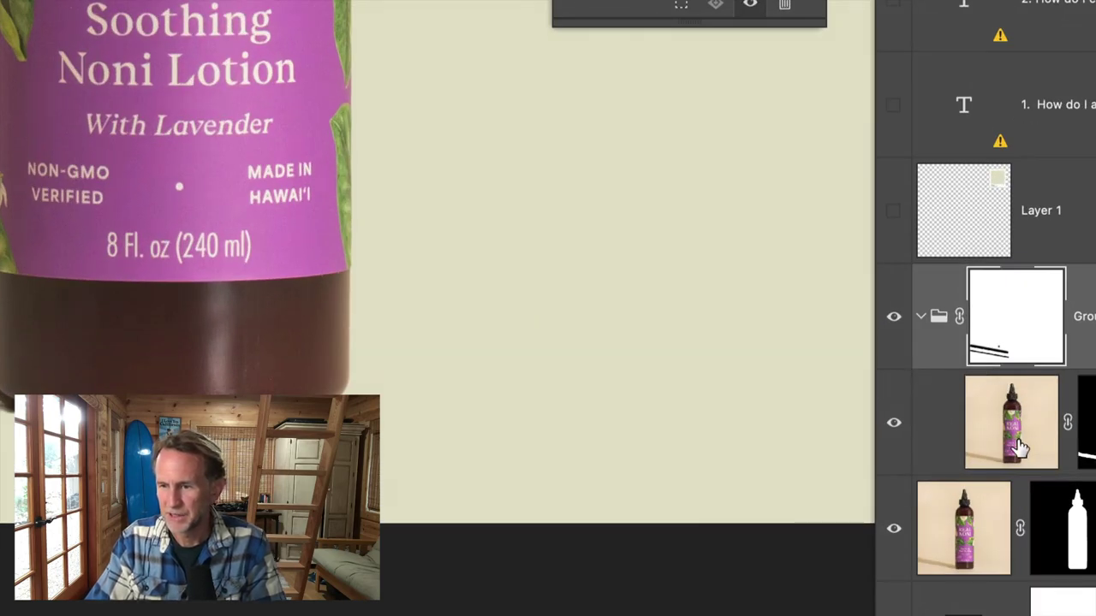
{"action": "left_click", "coordinate": [1004, 315], "text": "shift"}
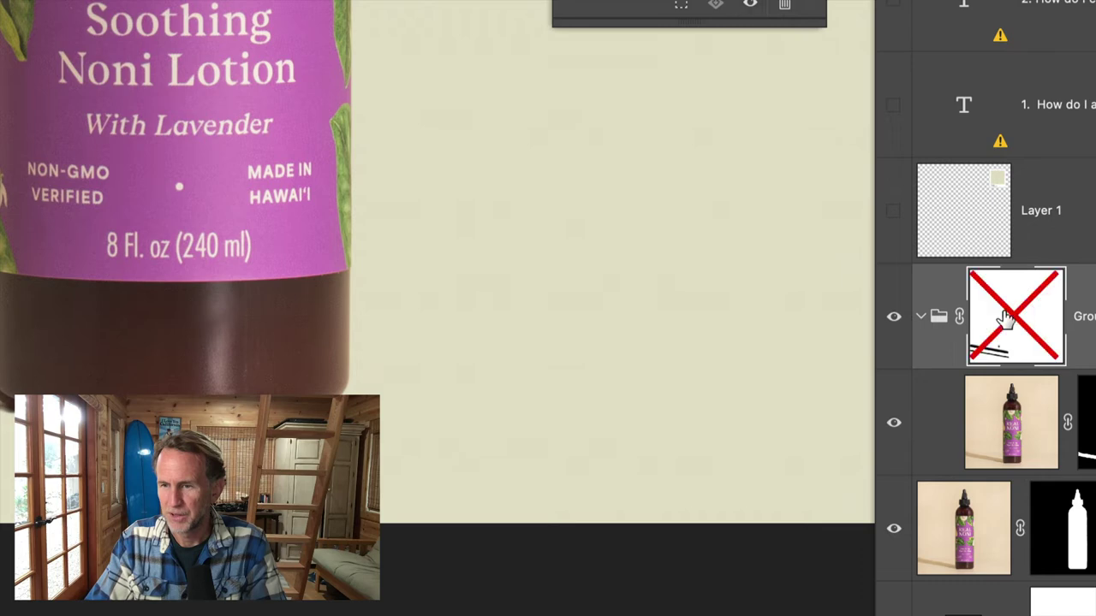
{"action": "left_click", "coordinate": [1006, 317], "text": "shift"}
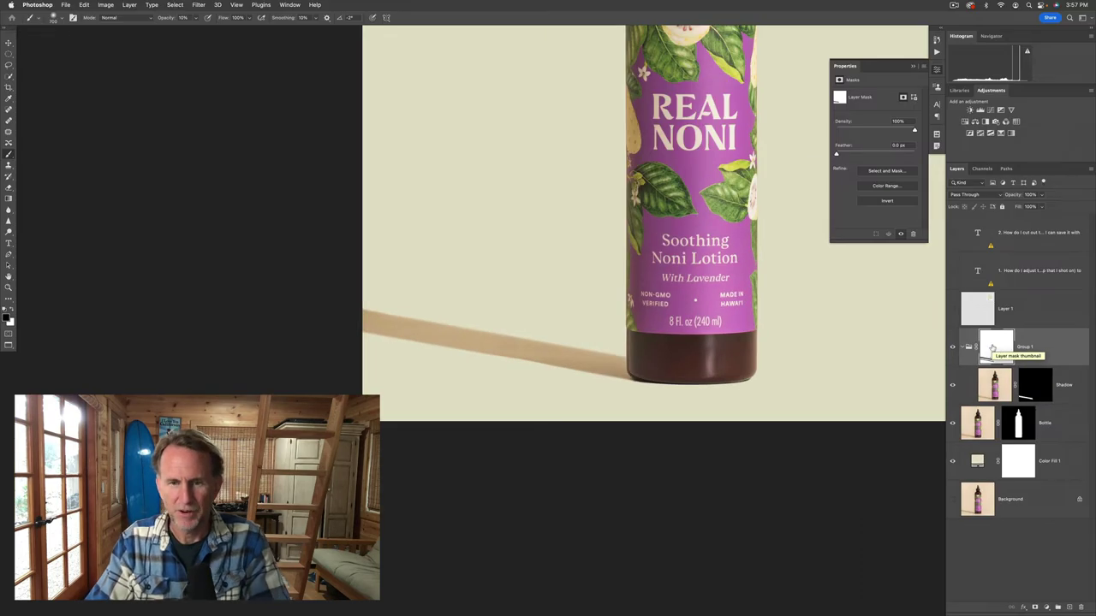
{"action": "scroll", "coordinate": [727, 363], "scroll_direction": "down", "scroll_amount": 2}
{"action": "left_click_drag", "start_coordinate": [727, 363], "coordinate": [713, 480]}
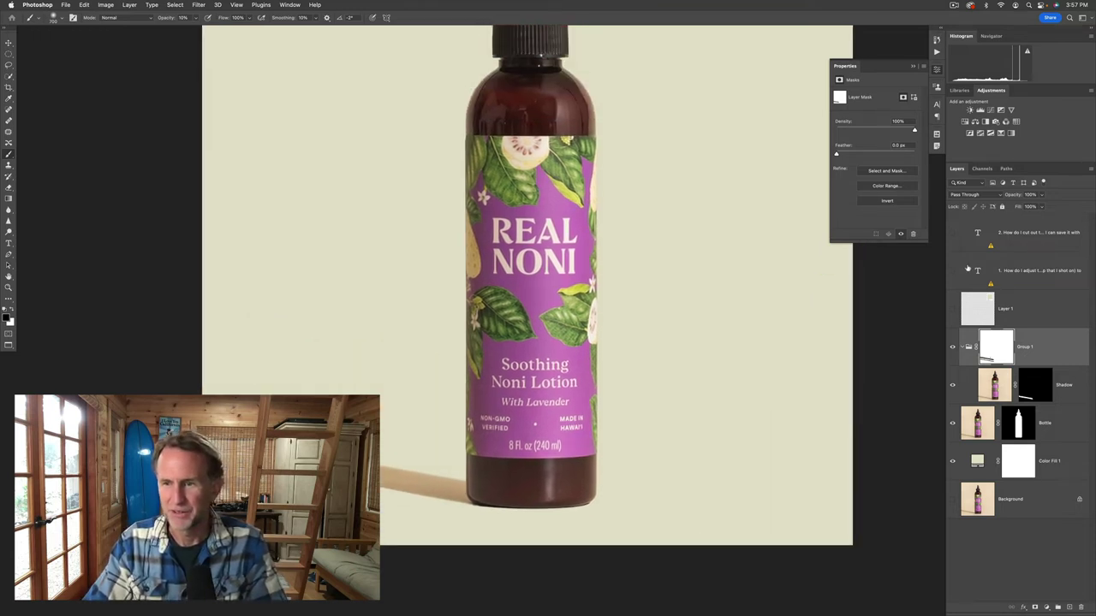
- Show the Layer 1 swatch, sample its pale green as the foreground color, and hide the swatch again
{"action": "left_click", "coordinate": [955, 310]}
{"action": "left_click", "coordinate": [976, 310]}
{"action": "left_click_drag", "start_coordinate": [693, 259], "coordinate": [640, 350]}
{"action": "key", "text": "i"}
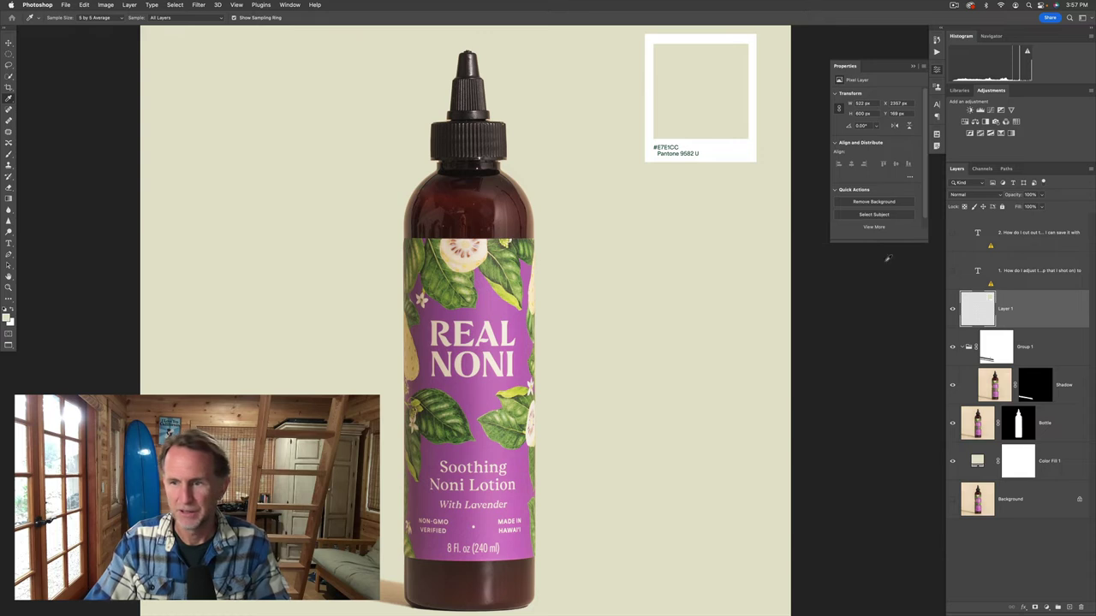
{"action": "left_click", "coordinate": [952, 313]}
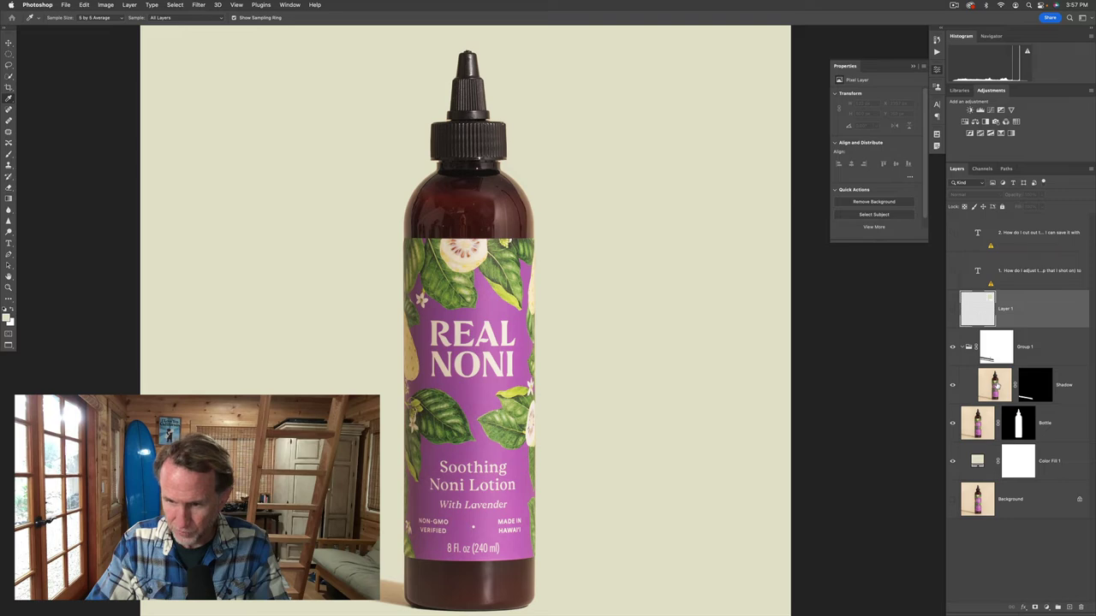
- Select the Shadow layer's image and isolate it by hiding the Bottle and Color Fill 1 layers
{"action": "left_click", "coordinate": [996, 387]}
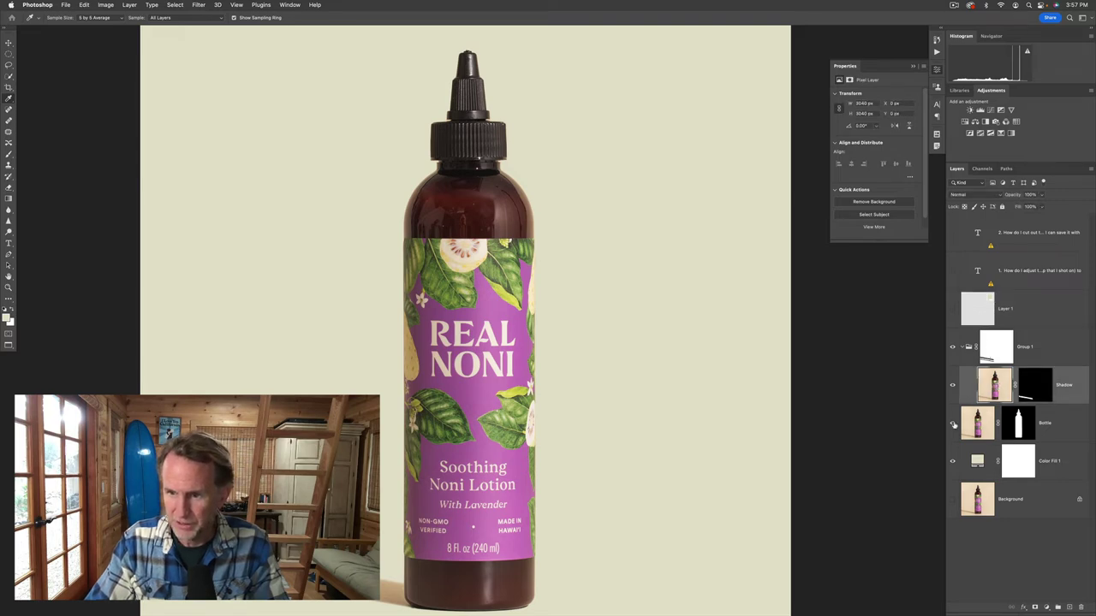
{"action": "left_click", "coordinate": [951, 492]}
{"action": "left_click_drag", "start_coordinate": [621, 485], "coordinate": [754, 370]}
{"action": "scroll", "coordinate": [752, 377], "scroll_direction": "up", "scroll_amount": 3}
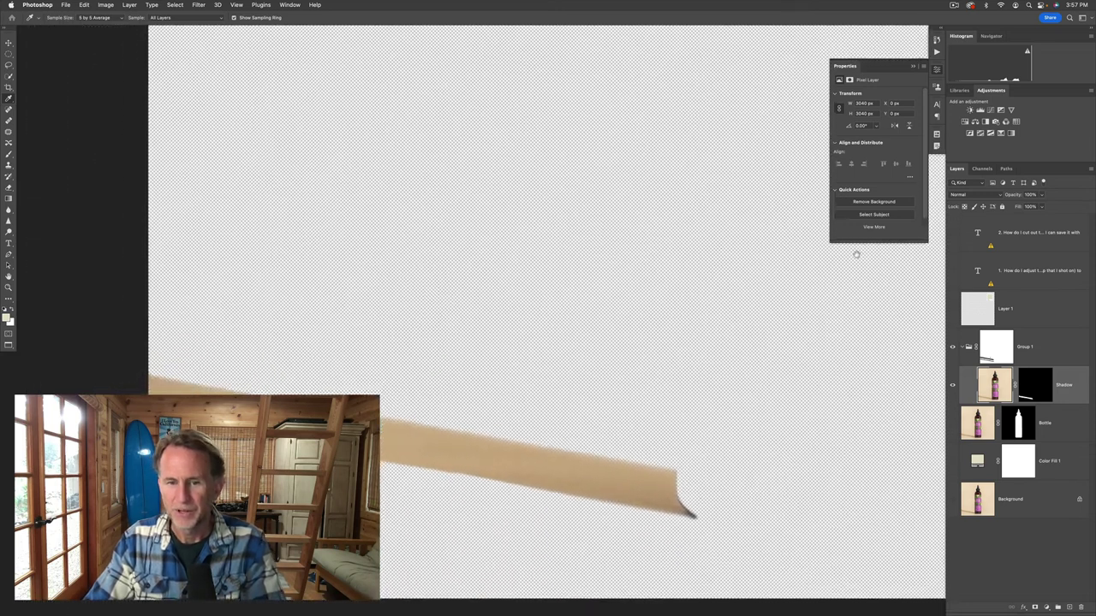
- Add a solid color fill of #dadac4 above the Shadow layer and clip it to that layer
{"action": "left_click", "coordinate": [1046, 607]}
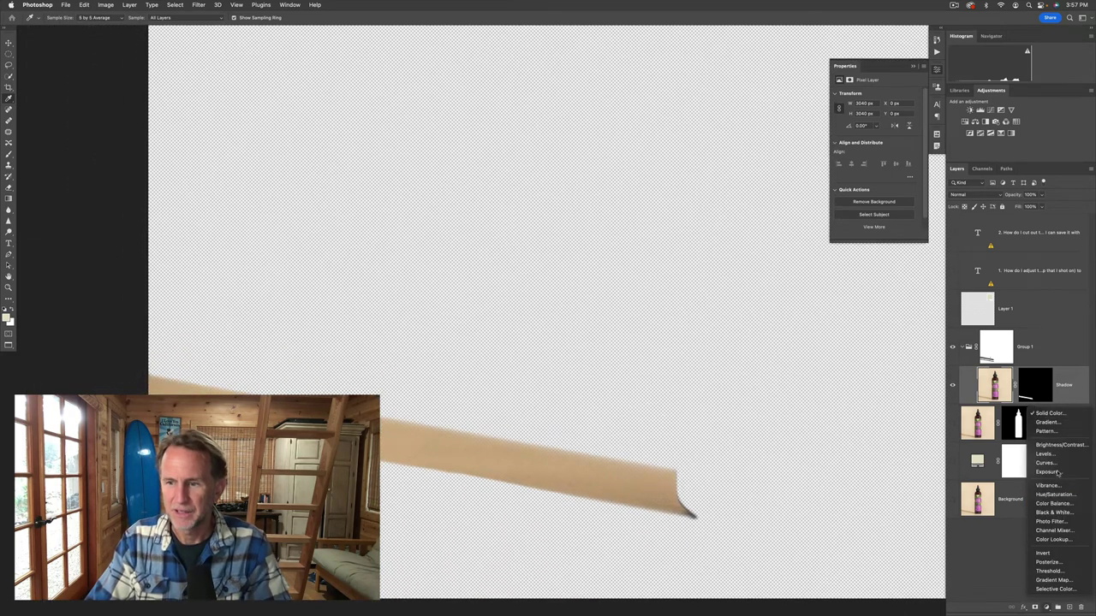
{"action": "left_click", "coordinate": [1046, 413]}
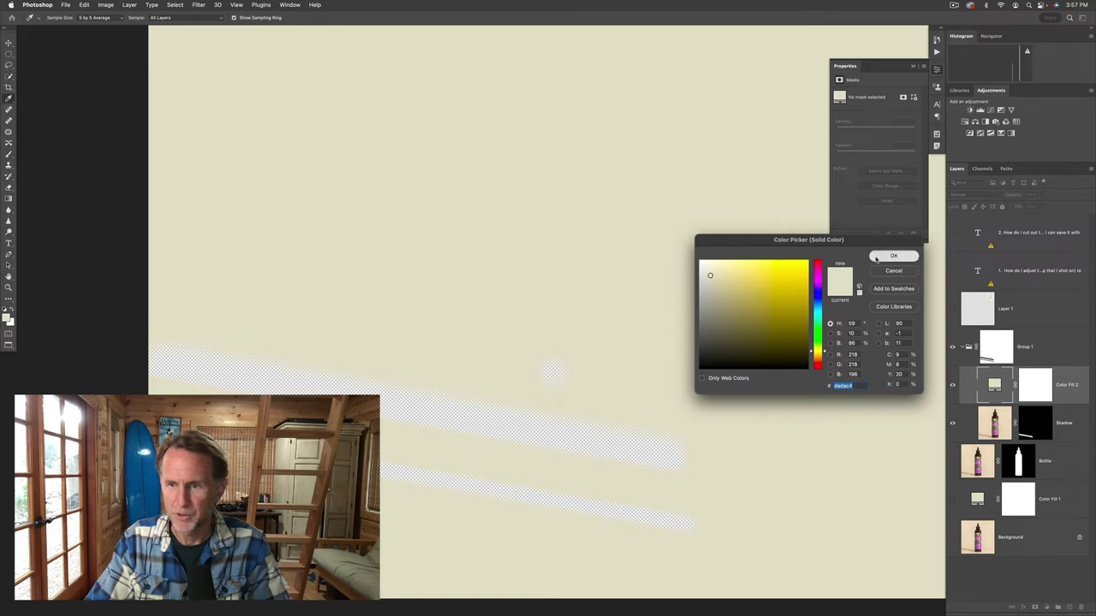
{"action": "left_click", "coordinate": [879, 255]}
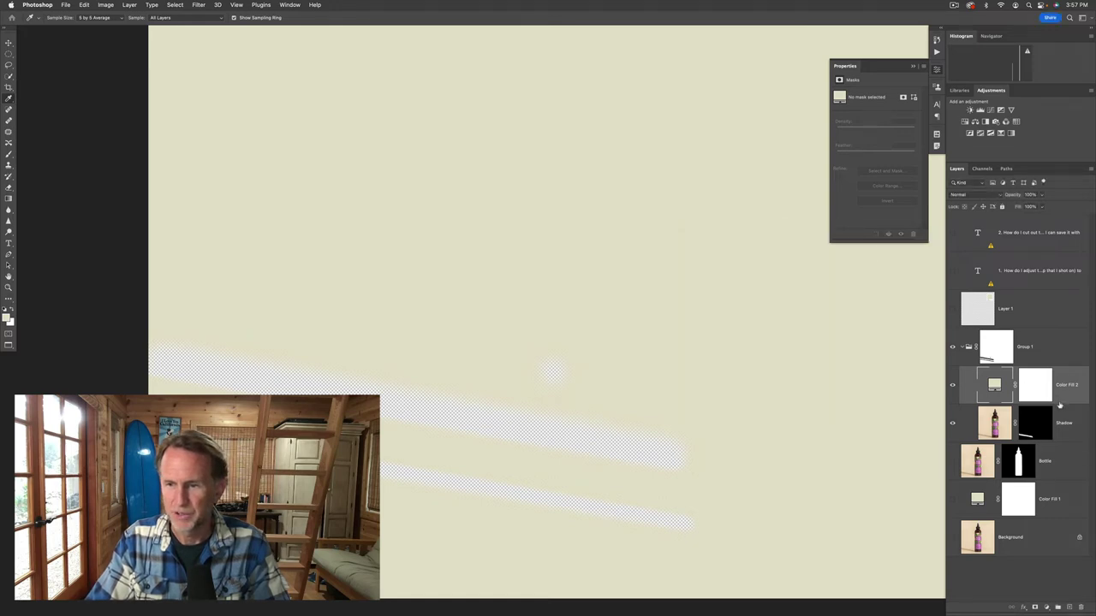
{"action": "left_click", "coordinate": [1060, 404], "text": "alt"}
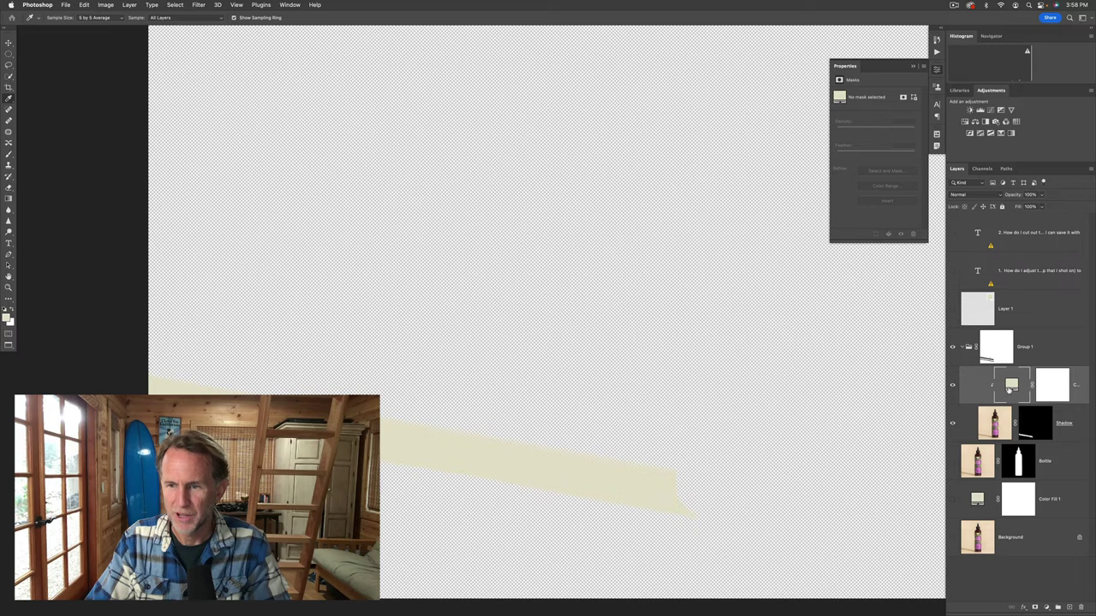
- Compare the isolated shadow with the clipped color fill hidden and shown
{"action": "left_click", "coordinate": [952, 387]}
{"action": "left_click", "coordinate": [952, 387]}
{"action": "left_click", "coordinate": [953, 387]}
{"action": "left_click", "coordinate": [952, 387]}
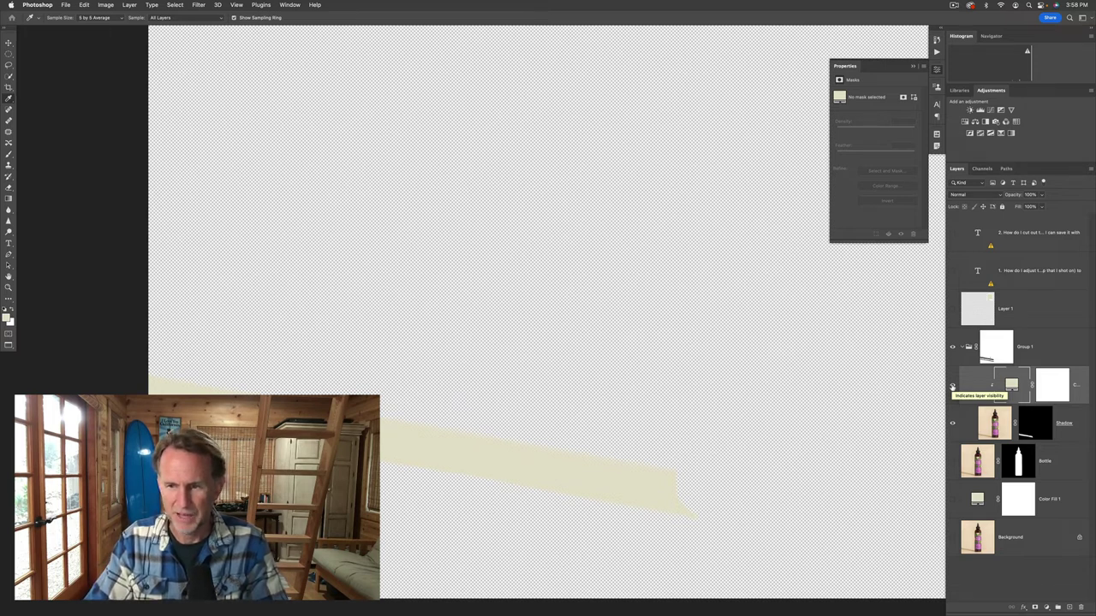
- Set the clipped color fill's blend mode to Color and show the Color Fill 1 and Bottle layers again
{"action": "left_click", "coordinate": [995, 196]}
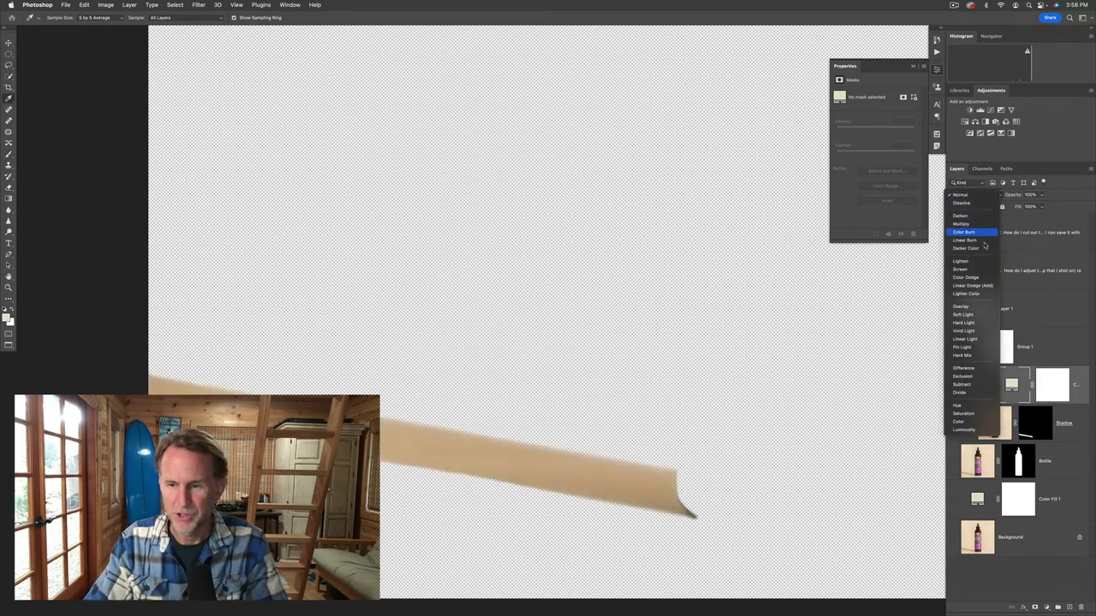
{"action": "left_click", "coordinate": [967, 423]}
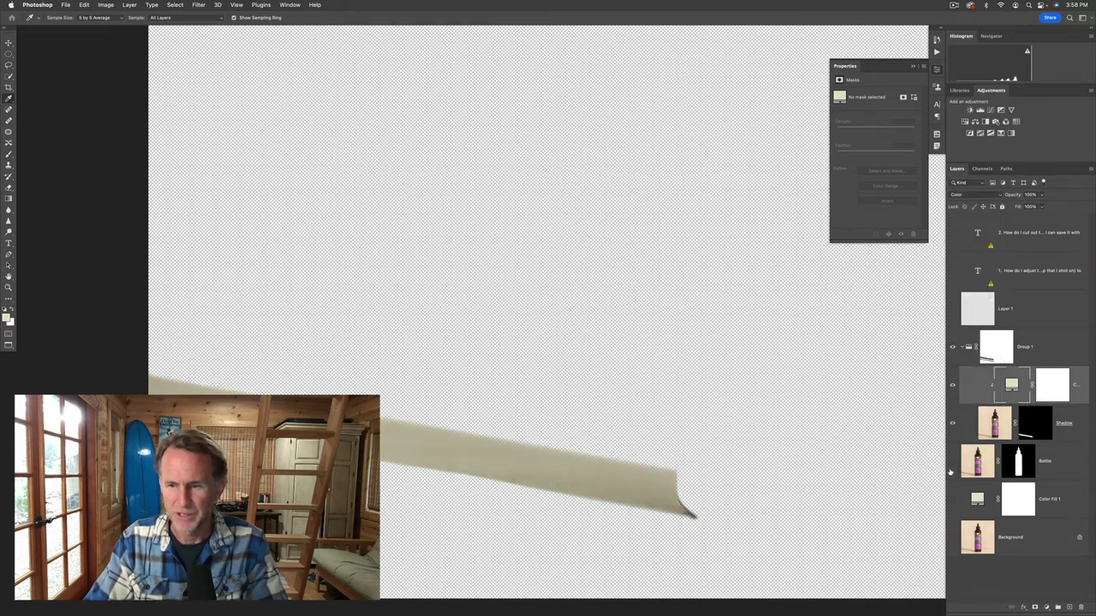
{"action": "left_click", "coordinate": [953, 500]}
{"action": "left_click", "coordinate": [953, 462]}
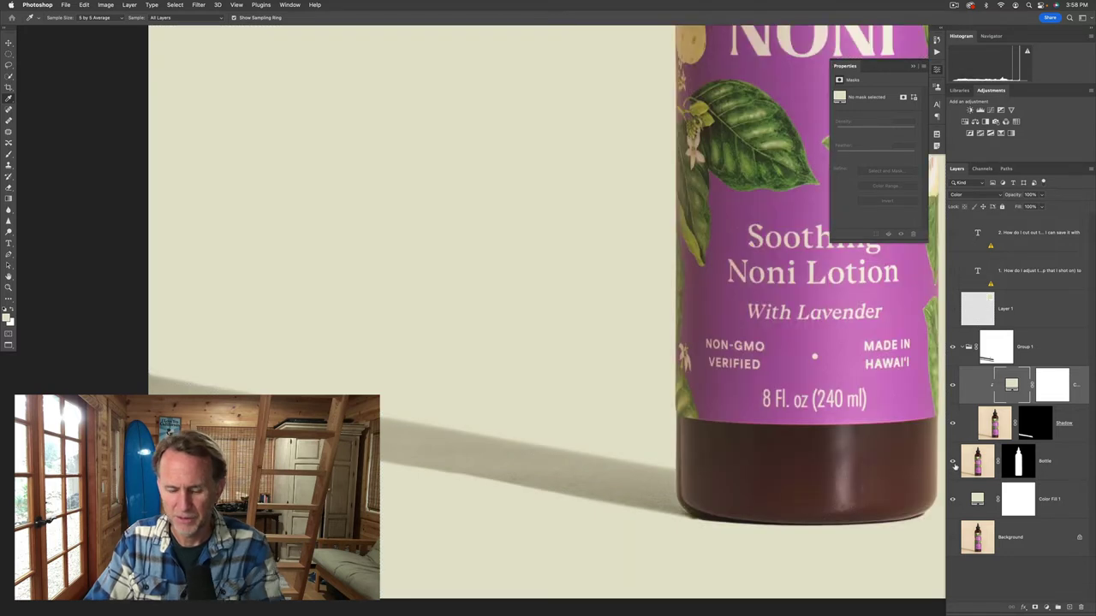
- Compare the shadow's color against the backdrop with the clipped color fill off and on
{"action": "left_click", "coordinate": [953, 385]}
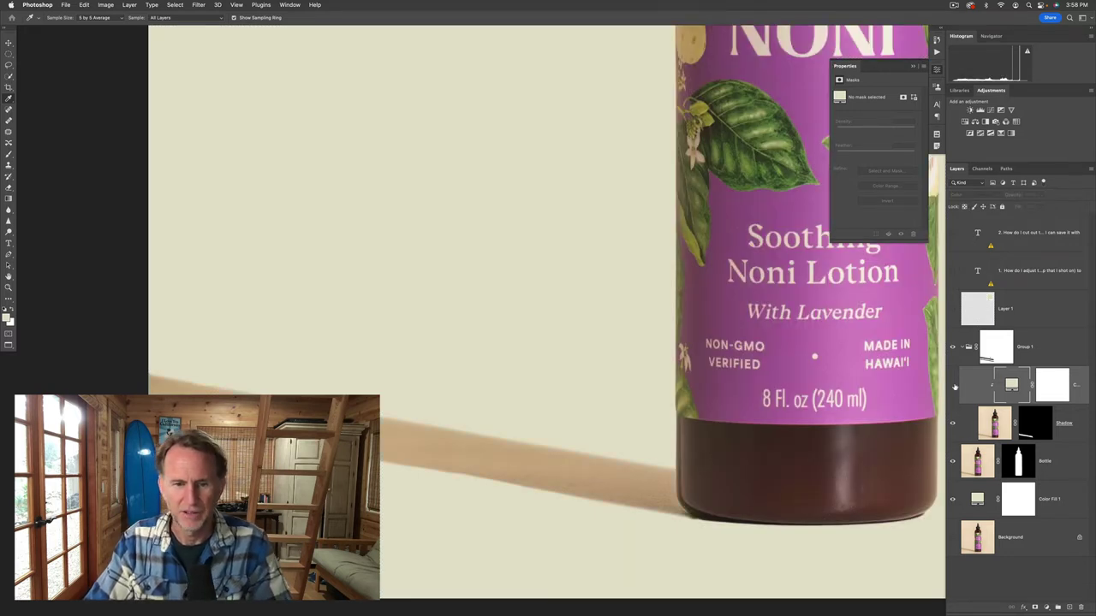
{"action": "left_click", "coordinate": [954, 386]}
{"action": "left_click", "coordinate": [953, 387]}
{"action": "left_click", "coordinate": [953, 386]}
{"action": "left_click", "coordinate": [954, 386]}
{"action": "left_click", "coordinate": [954, 386]}
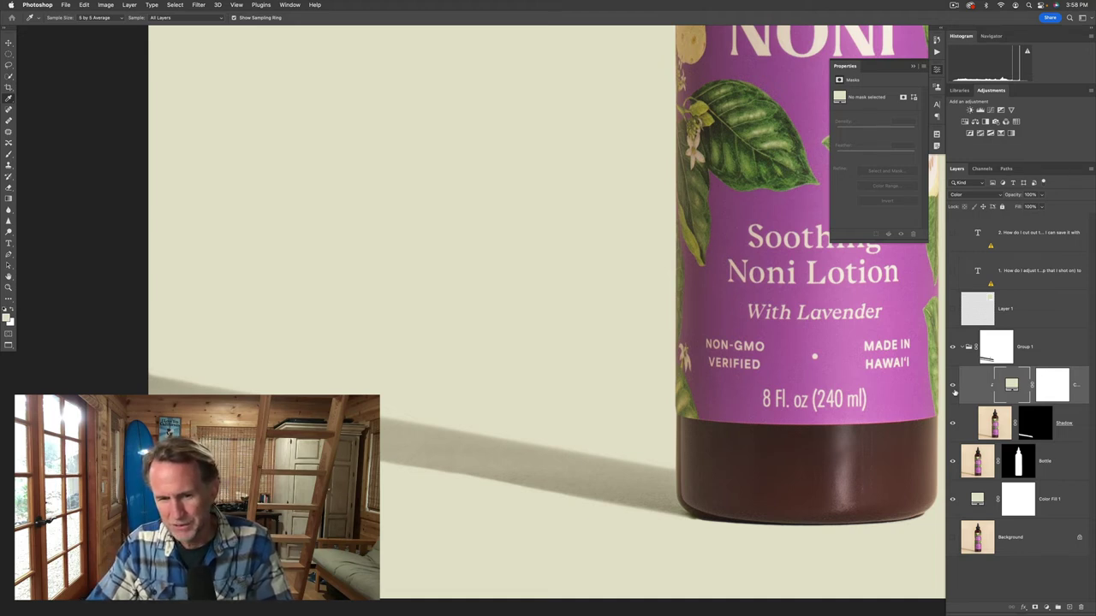
- Add a clipped Color Balance adjustment directly above the Shadow layer with midtones at Cyan–Red +100 and Yellow–Blue -100
{"action": "left_click", "coordinate": [995, 425]}
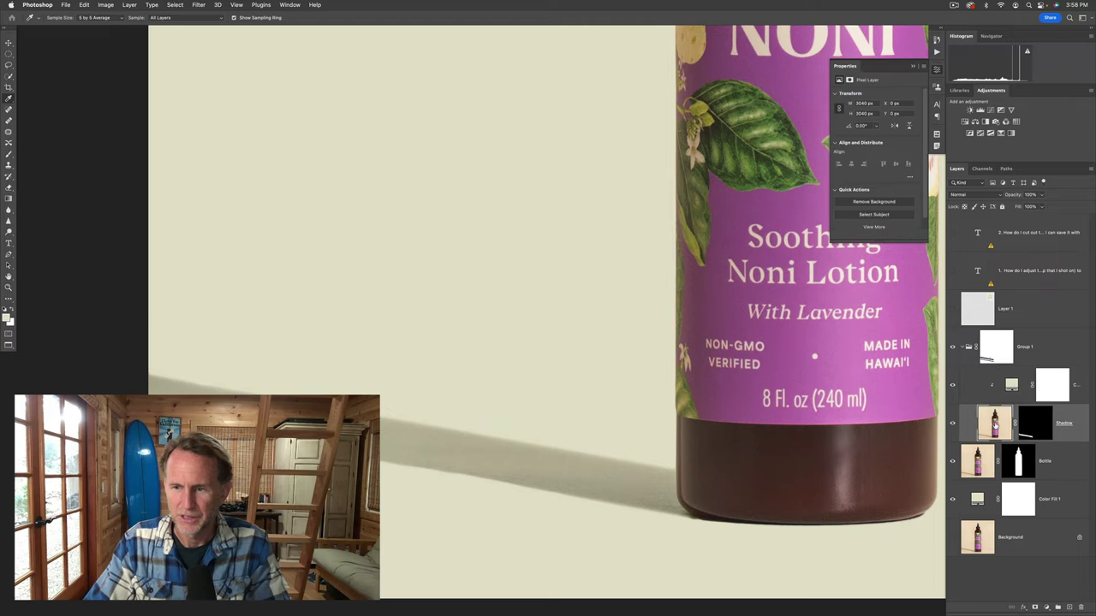
{"action": "left_click", "coordinate": [975, 121]}
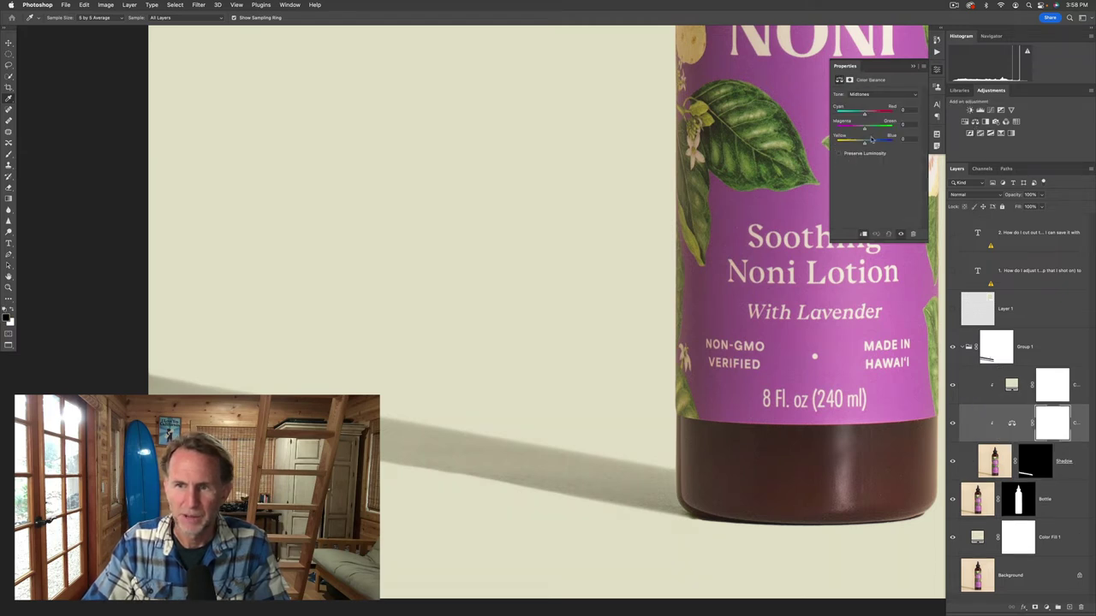
{"action": "left_click_drag", "start_coordinate": [865, 144], "coordinate": [912, 120]}
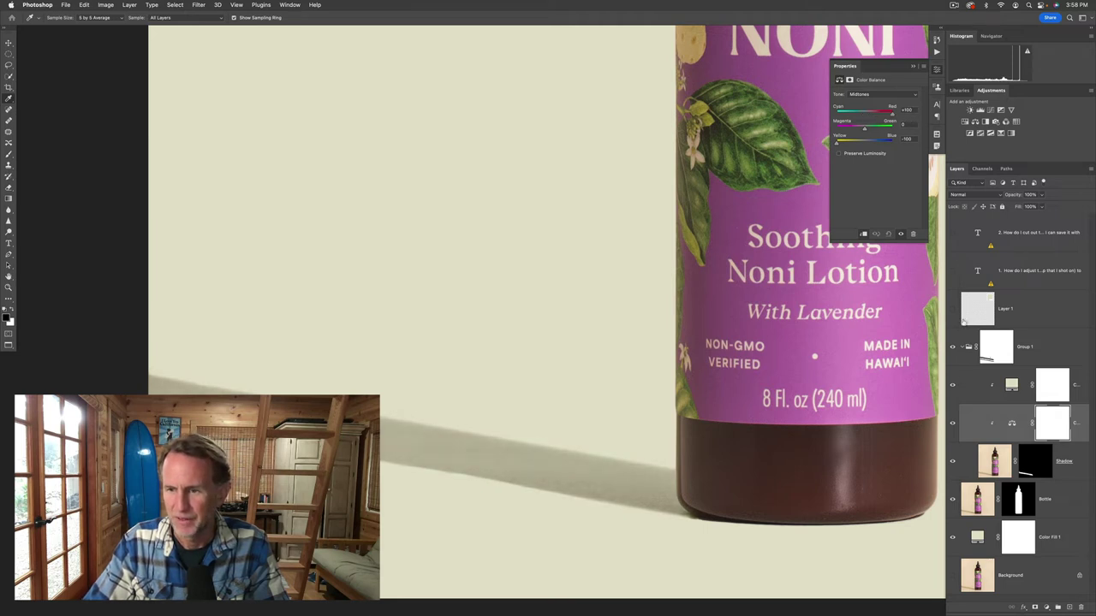
- Move the Color Balance layer above the clipped color fill and reset its midtones to Cyan–Red +10 and Yellow–Blue -13
{"action": "left_click_drag", "start_coordinate": [1010, 436], "coordinate": [1013, 381]}
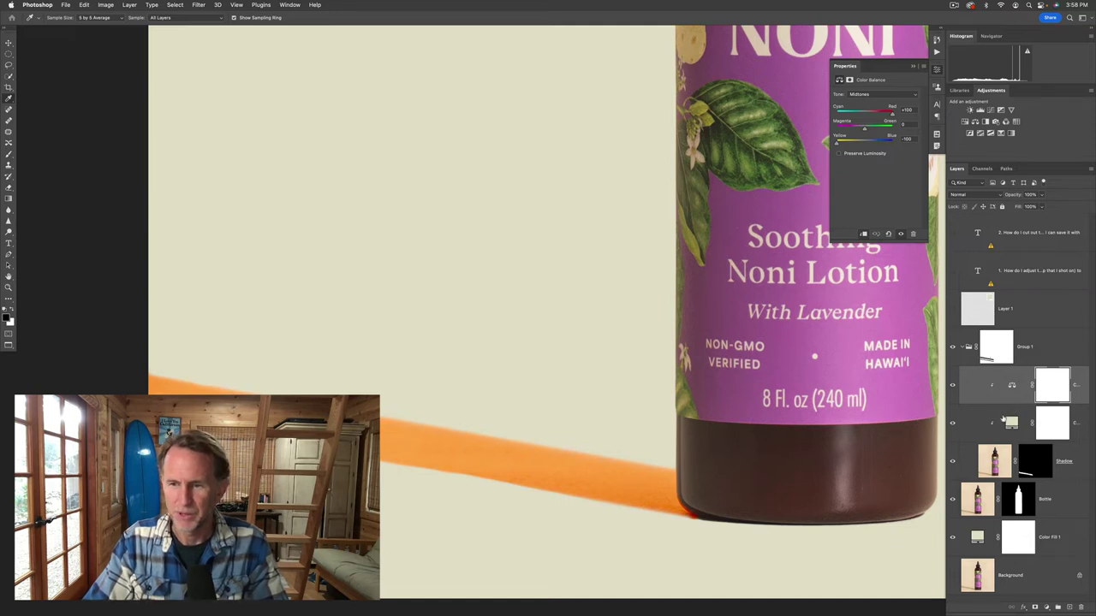
{"action": "left_click", "coordinate": [888, 234]}
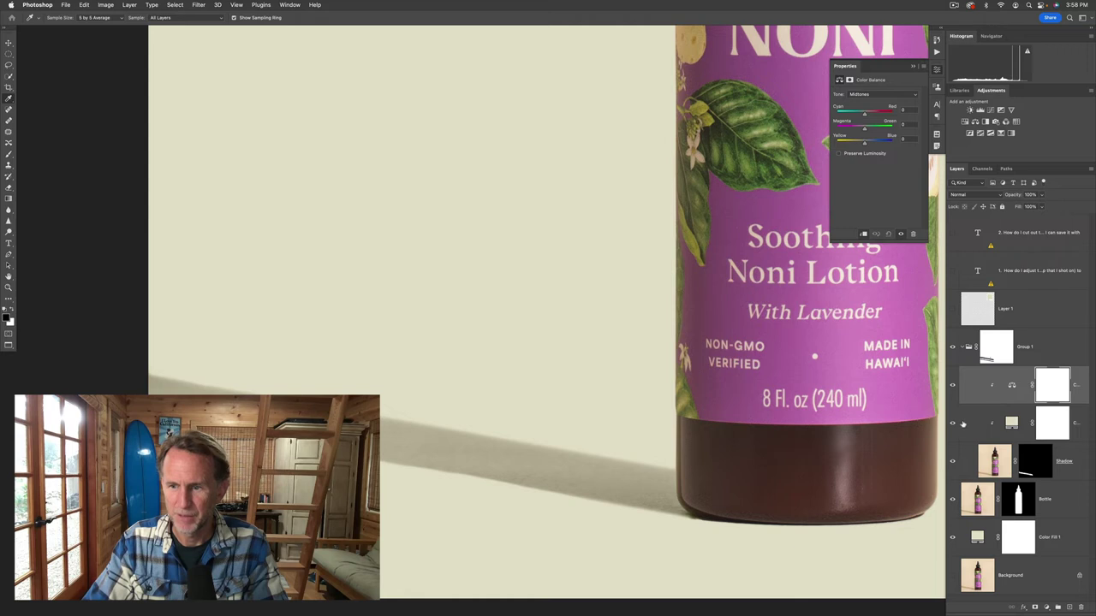
{"action": "mouse_move", "coordinate": [863, 144]}
{"action": "left_mouse_down"}
{"action": "mouse_move", "coordinate": [852, 144]}
{"action": "mouse_move", "coordinate": [879, 115]}
{"action": "mouse_move", "coordinate": [865, 144]}
{"action": "left_mouse_up"}
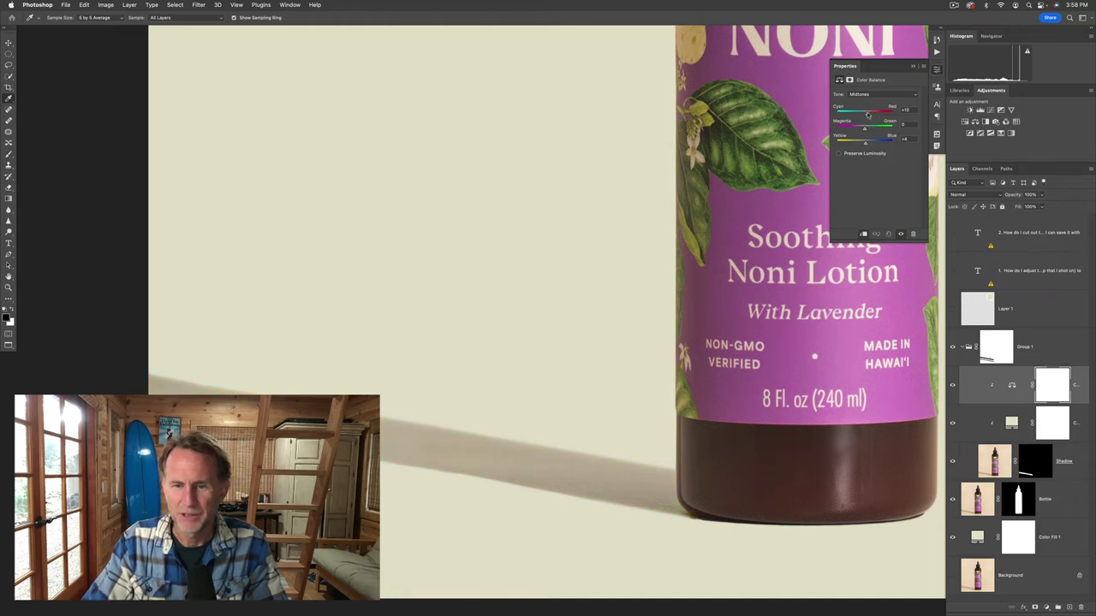
{"action": "left_click_drag", "start_coordinate": [867, 144], "coordinate": [861, 145]}
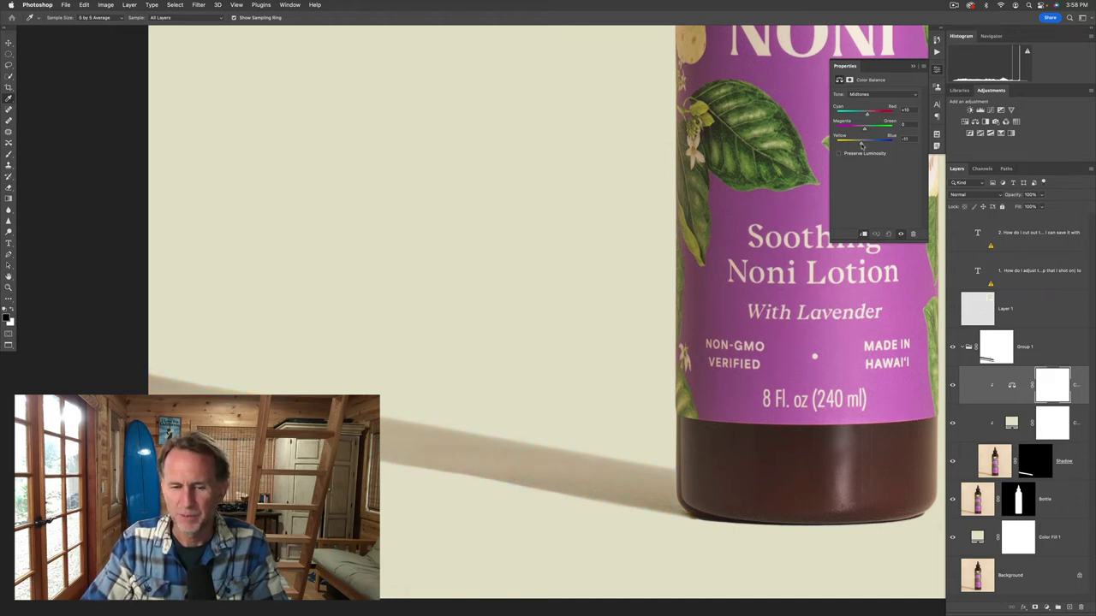
- Compare the shadow's tint up close with the Color Balance adjustment off and on
{"action": "left_click", "coordinate": [953, 385]}
{"action": "left_click", "coordinate": [953, 385]}
{"action": "key", "text": "super+equal"}
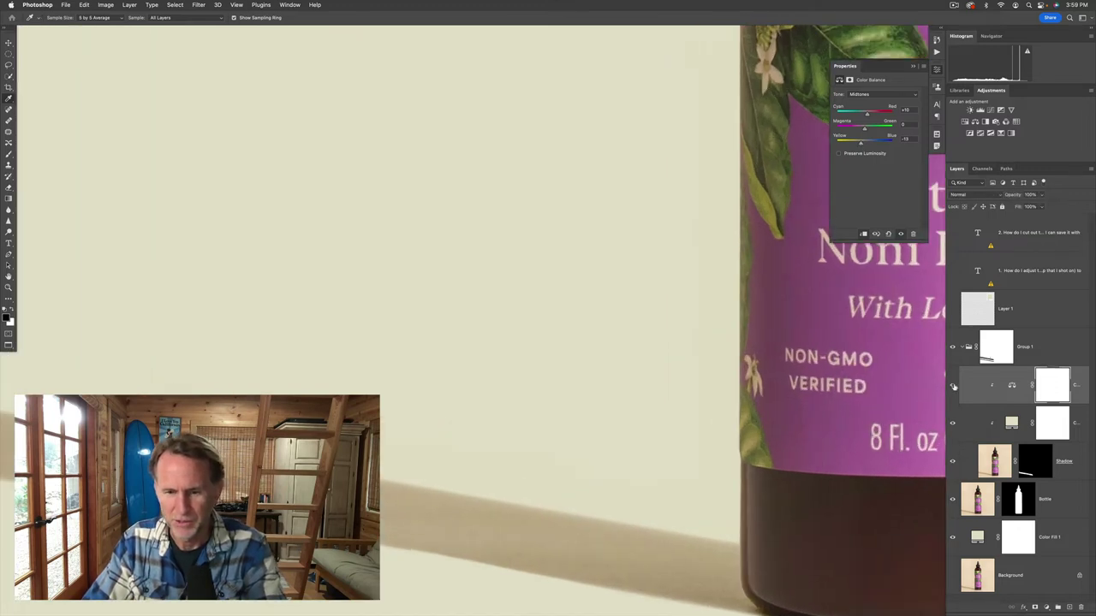
{"action": "scroll", "coordinate": [573, 428], "scroll_direction": "down", "scroll_amount": 3}
{"action": "key", "text": "super+equal"}
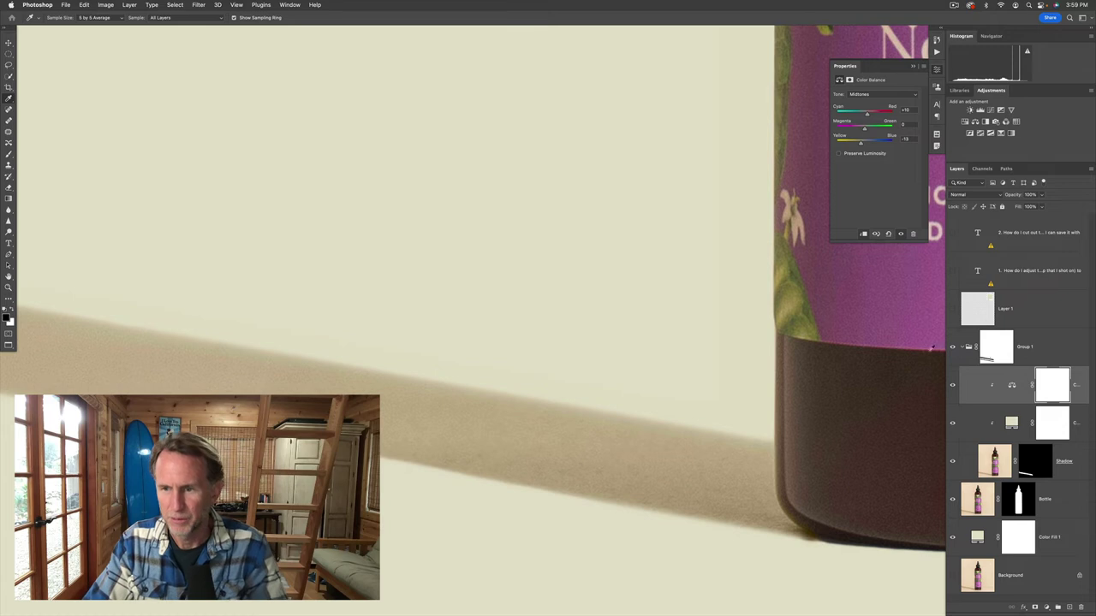
{"action": "left_click", "coordinate": [953, 386]}
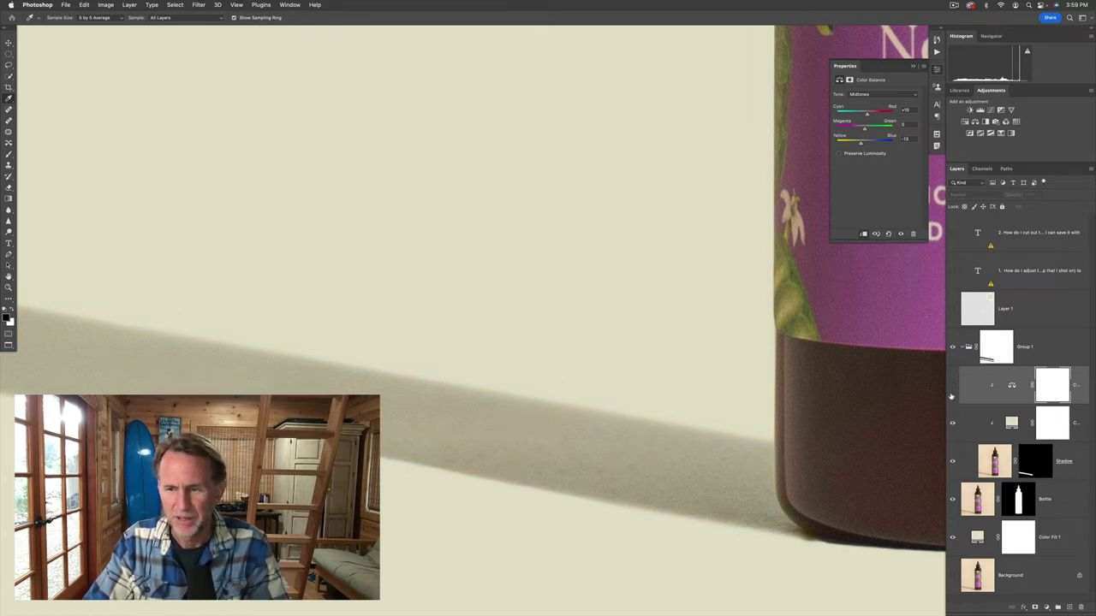
{"action": "left_click", "coordinate": [952, 386]}
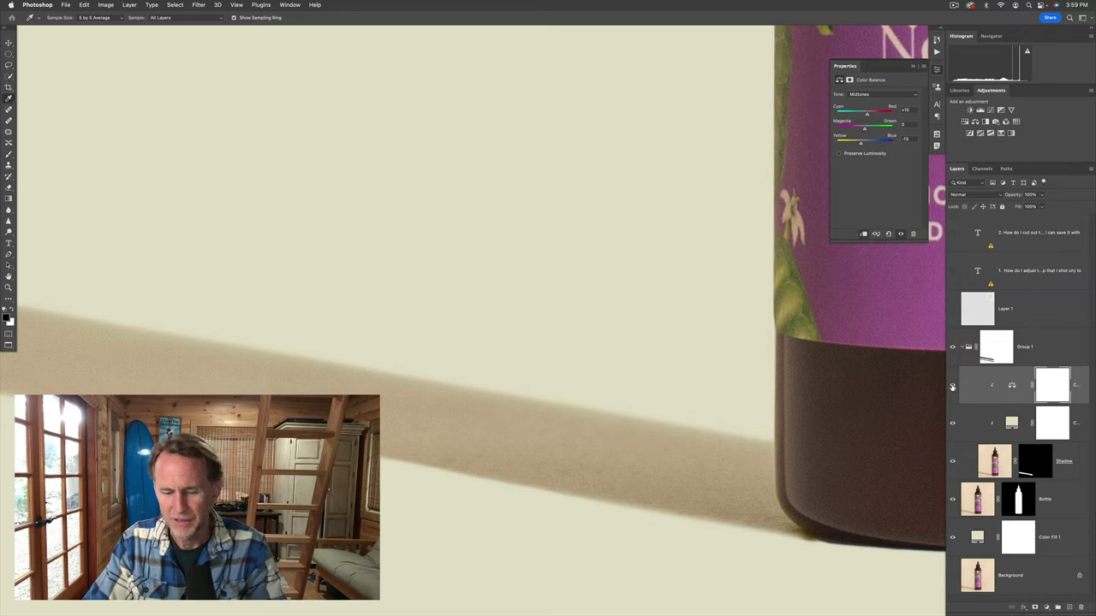
- Collapse the Color Balance properties and review the whole bottle with its shadow
{"action": "key", "text": "super+minus"}
{"action": "key", "text": "super+minus"}
{"action": "key", "text": "super+minus"}
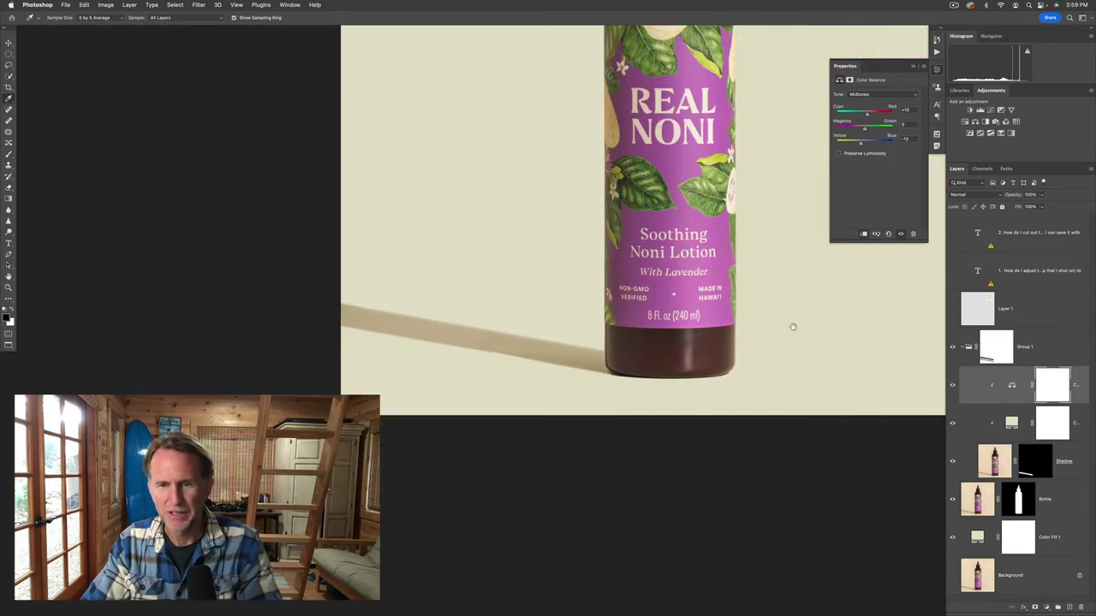
{"action": "scroll", "coordinate": [793, 326], "scroll_direction": "up", "scroll_amount": 5}
{"action": "scroll", "coordinate": [793, 326], "scroll_direction": "right", "scroll_amount": 2}
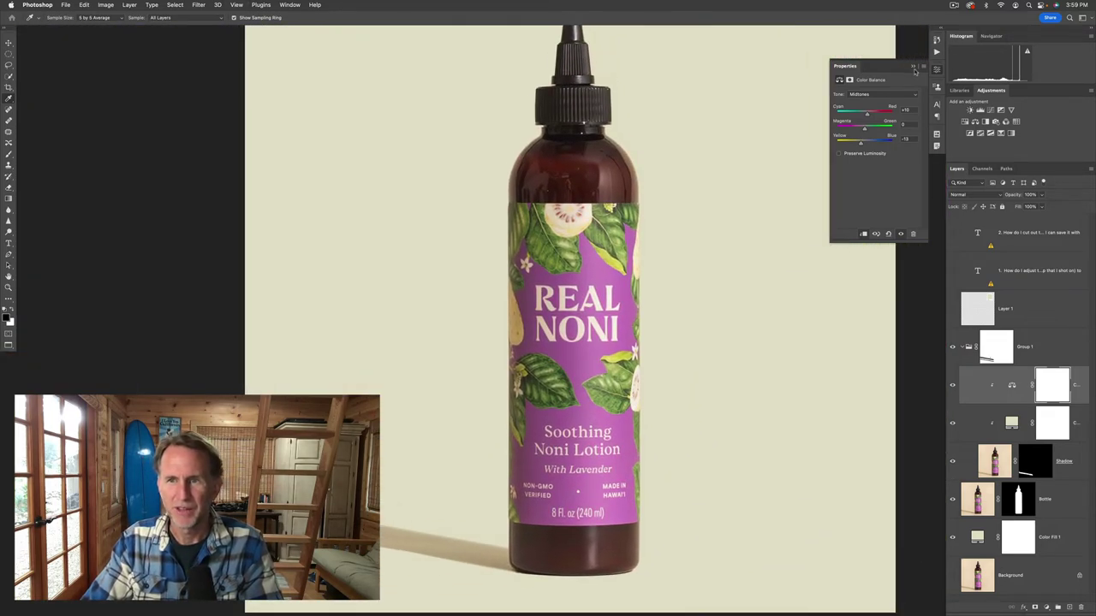
{"action": "left_click", "coordinate": [914, 69]}
{"action": "scroll", "coordinate": [766, 210], "scroll_direction": "up", "scroll_amount": 2}
{"action": "scroll", "coordinate": [766, 210], "scroll_direction": "right", "scroll_amount": 1}
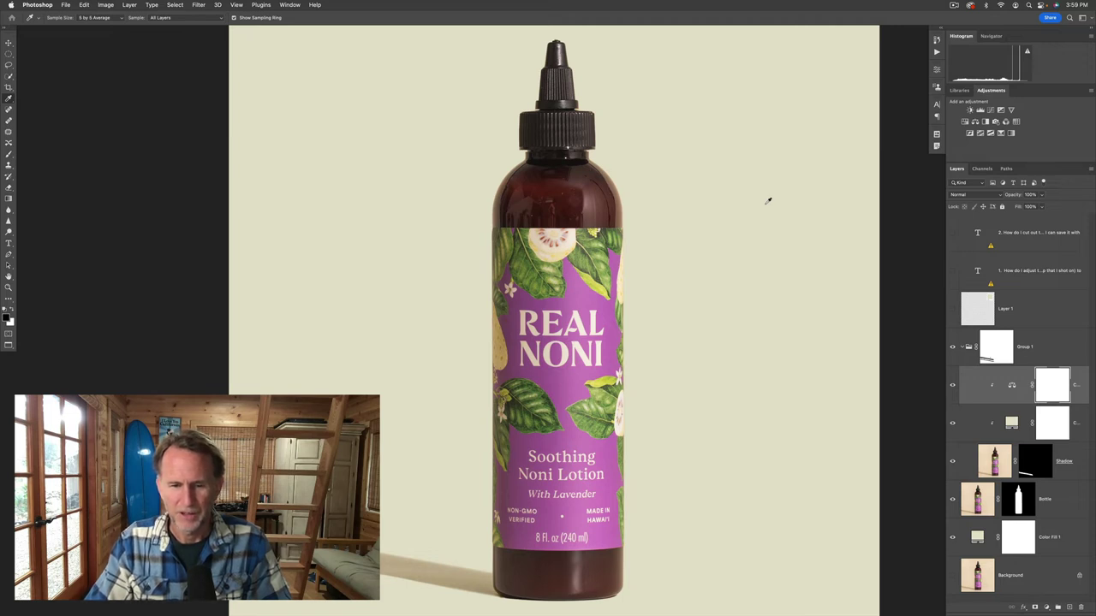
- Collapse Group 1 and rename it "Shadow"
{"action": "left_click", "coordinate": [961, 347]}
{"action": "double_click", "coordinate": [1025, 347]}
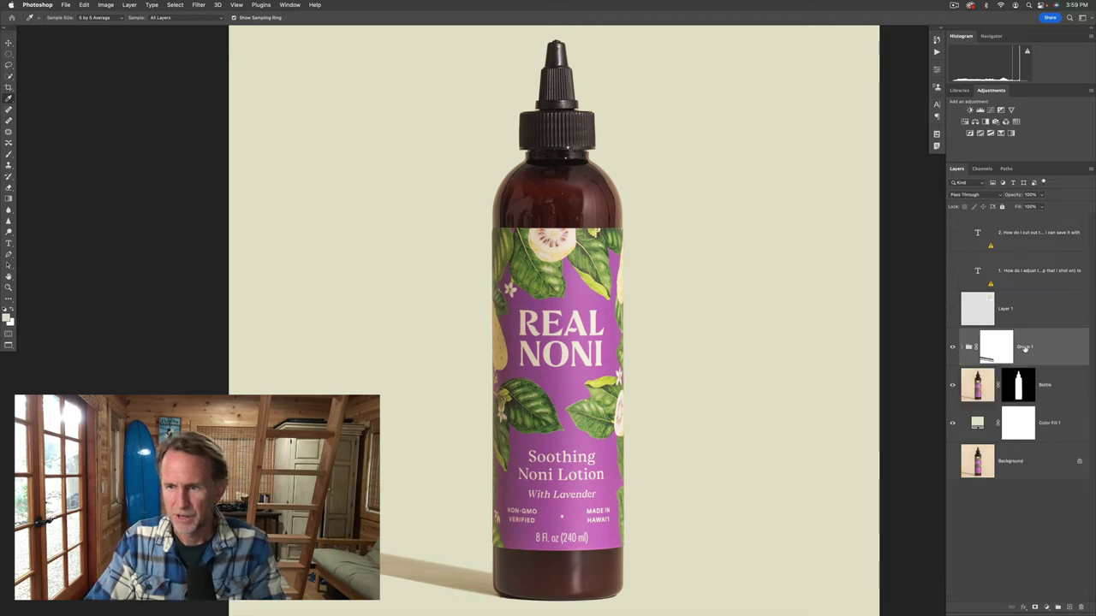
{"action": "type", "text": "Shad"}
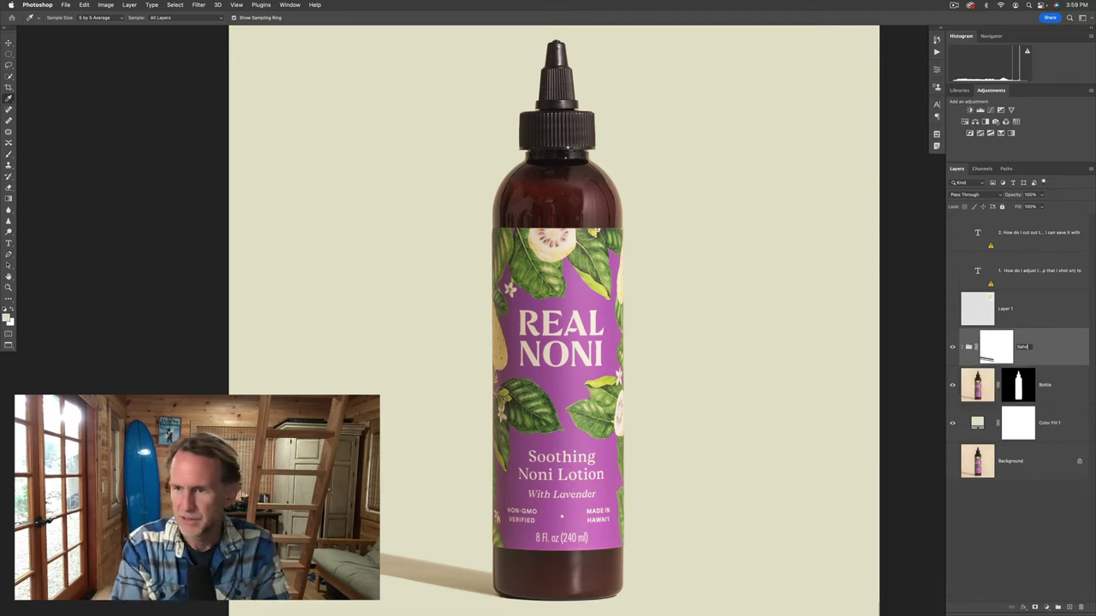
{"action": "type", "text": "ow"}
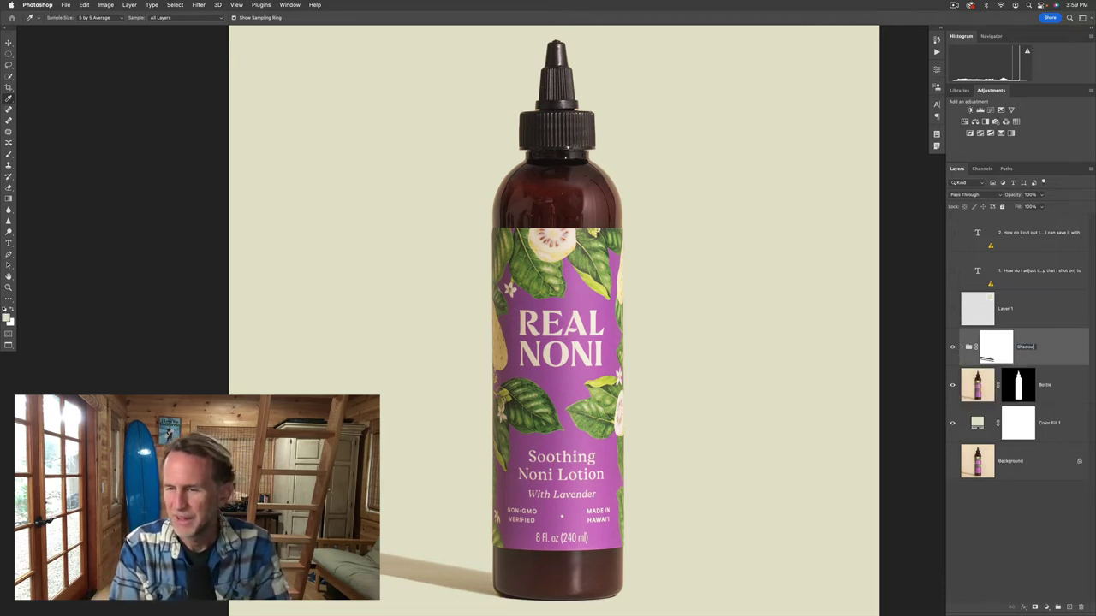
- Group Layer 1 and the two text layers, and name the group "Notes"
{"action": "key", "text": "Return"}
{"action": "left_click", "coordinate": [1055, 303]}
{"action": "left_click", "coordinate": [1045, 244], "text": "shift"}
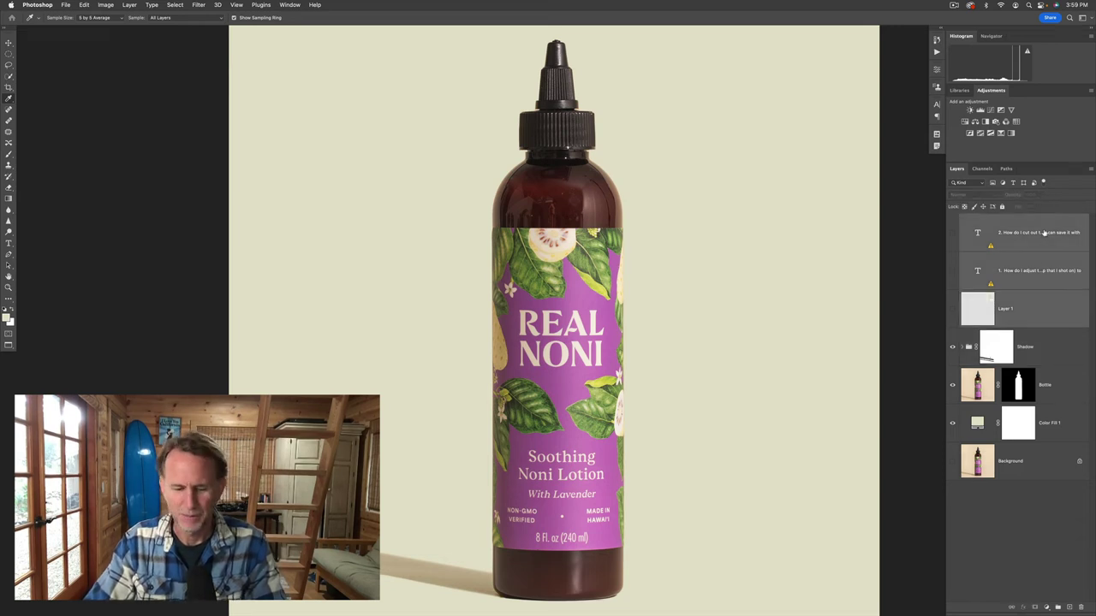
{"action": "key", "text": "super+g"}
{"action": "double_click", "coordinate": [982, 220]}
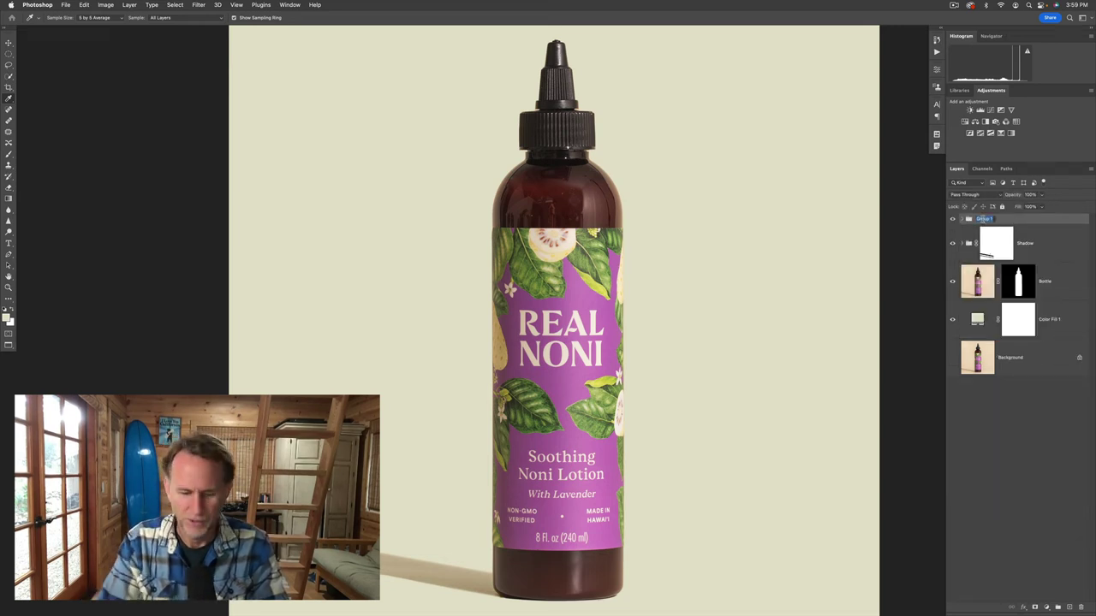
{"action": "type", "text": "Notes"}
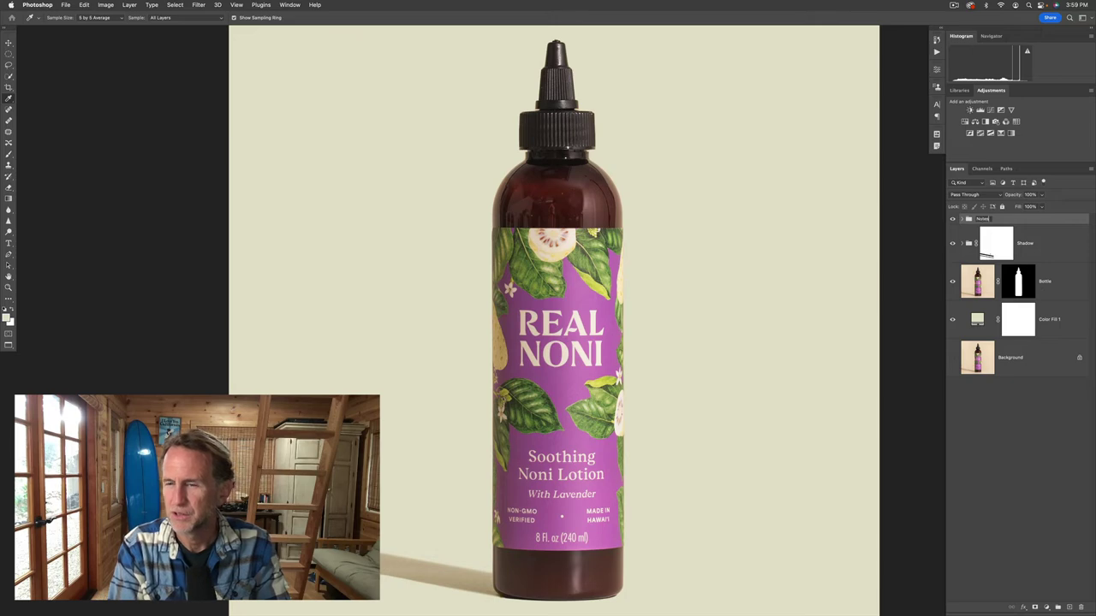
{"action": "key", "text": "Return"}
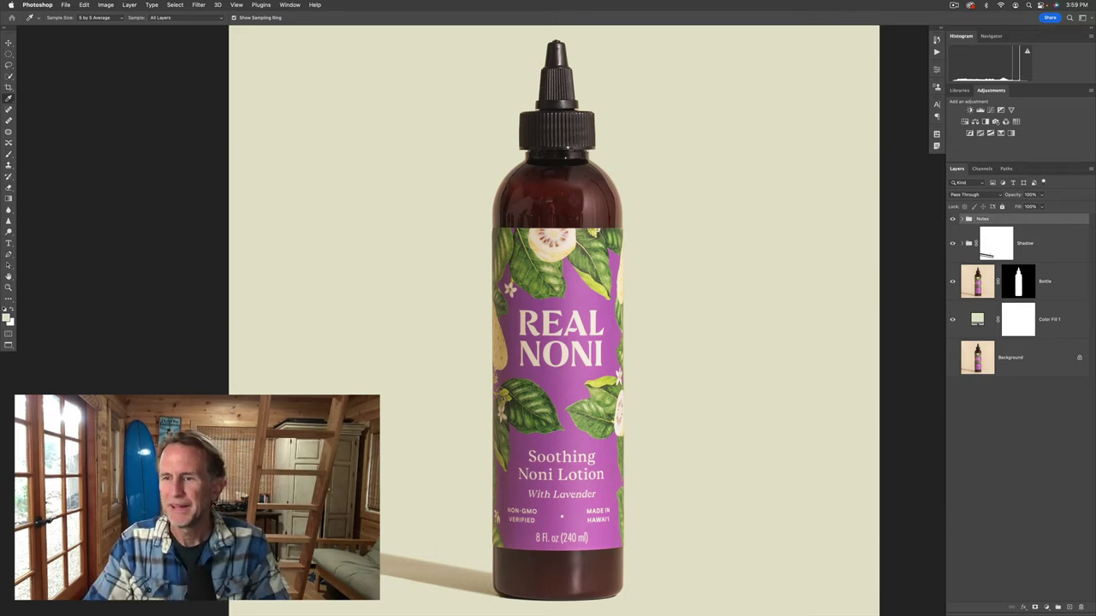
- Hide every layer, inspect the Background alone, and show Color Fill 1, Bottle and Shadow again one by one
{"action": "left_click_drag", "start_coordinate": [952, 220], "coordinate": [949, 319]}
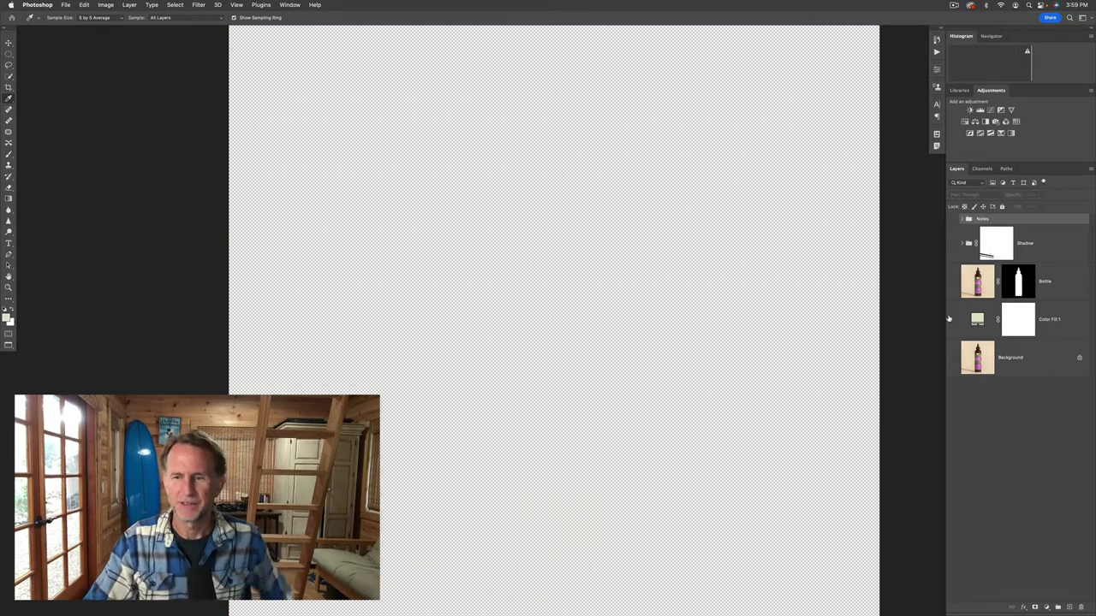
{"action": "left_click", "coordinate": [952, 360]}
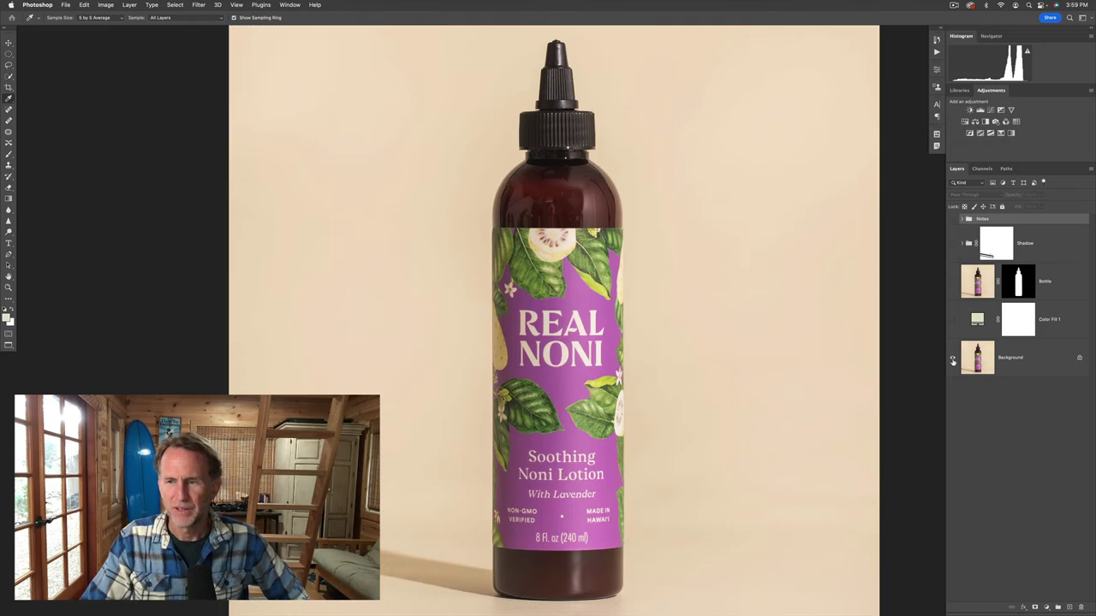
{"action": "left_click", "coordinate": [952, 360]}
{"action": "left_click", "coordinate": [952, 320]}
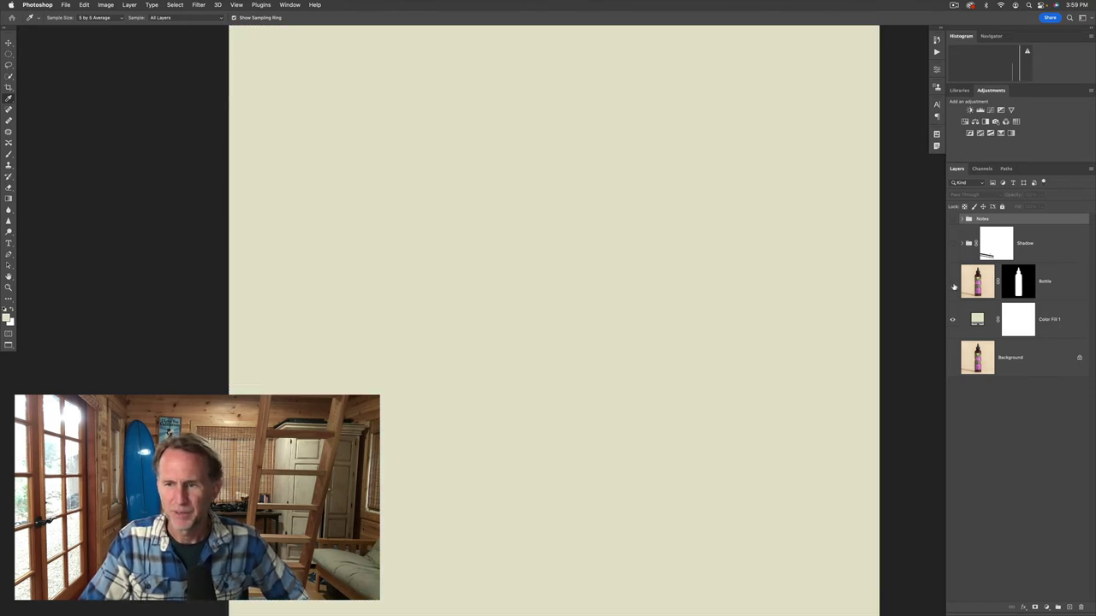
{"action": "left_click", "coordinate": [952, 282]}
{"action": "left_click", "coordinate": [953, 244]}
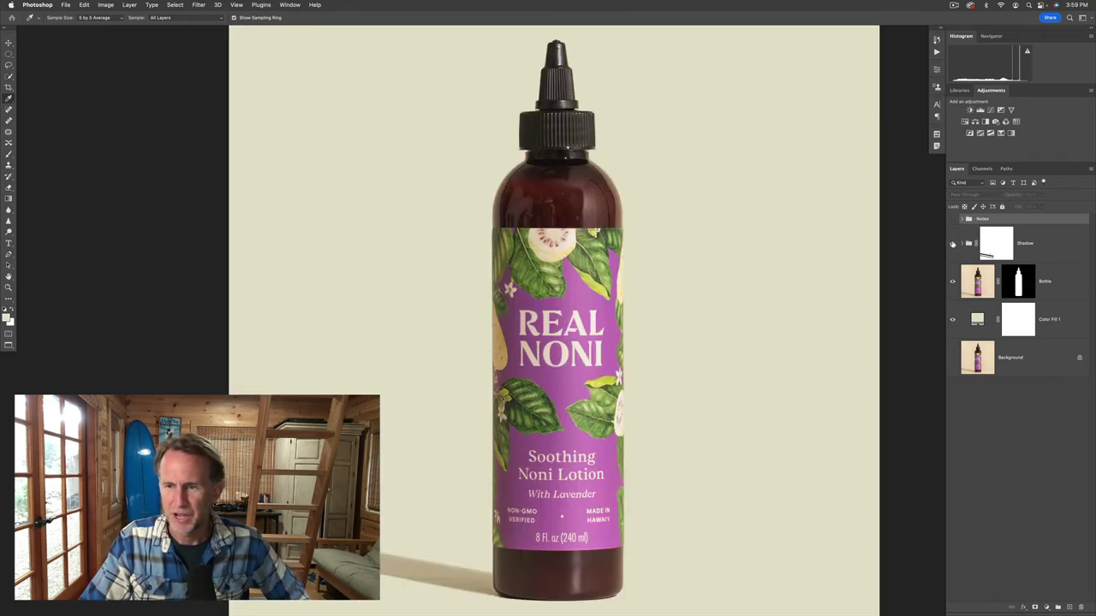
- Add a near-white Solid Color fill layer (#fcf8fc) directly above Color Fill 1
{"action": "left_click", "coordinate": [969, 314]}
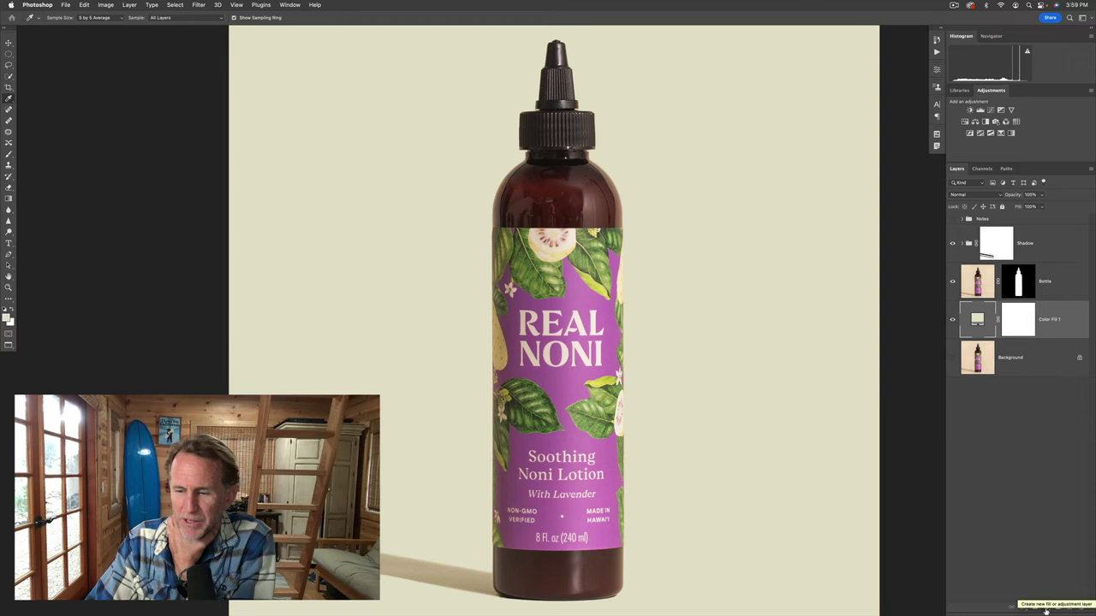
{"action": "left_click", "coordinate": [1046, 606]}
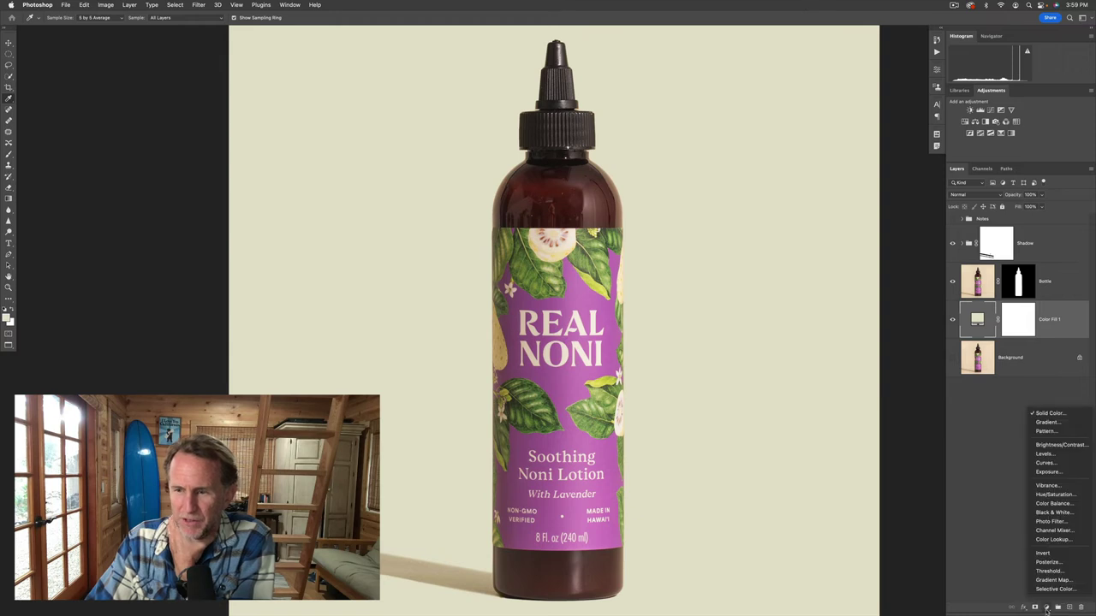
{"action": "left_click", "coordinate": [1050, 414]}
{"action": "left_click", "coordinate": [575, 377]}
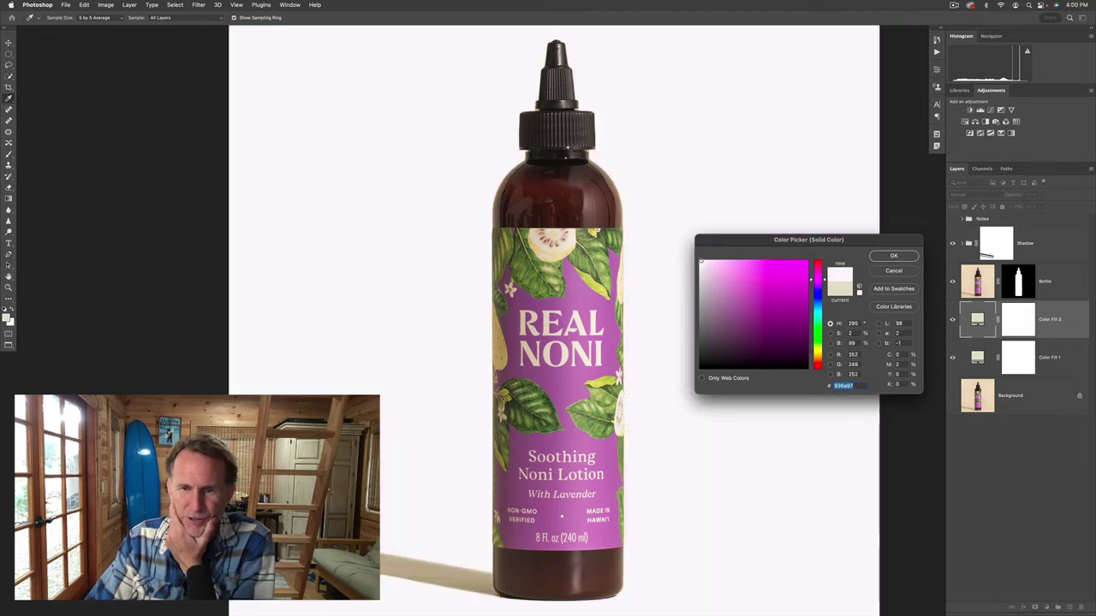
{"action": "left_click", "coordinate": [701, 261]}
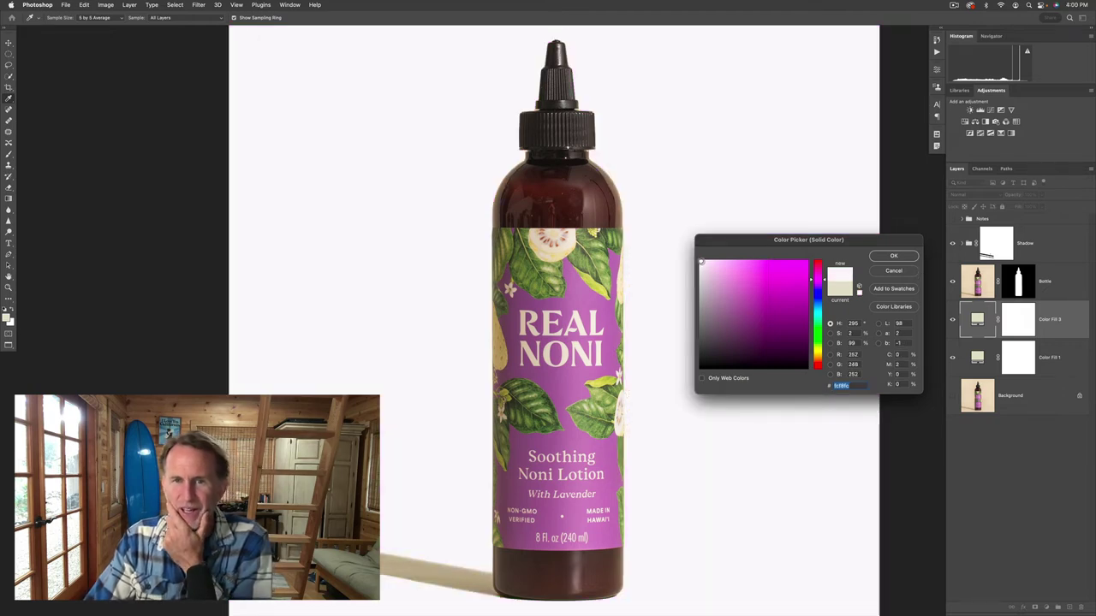
{"action": "left_click", "coordinate": [893, 256]}
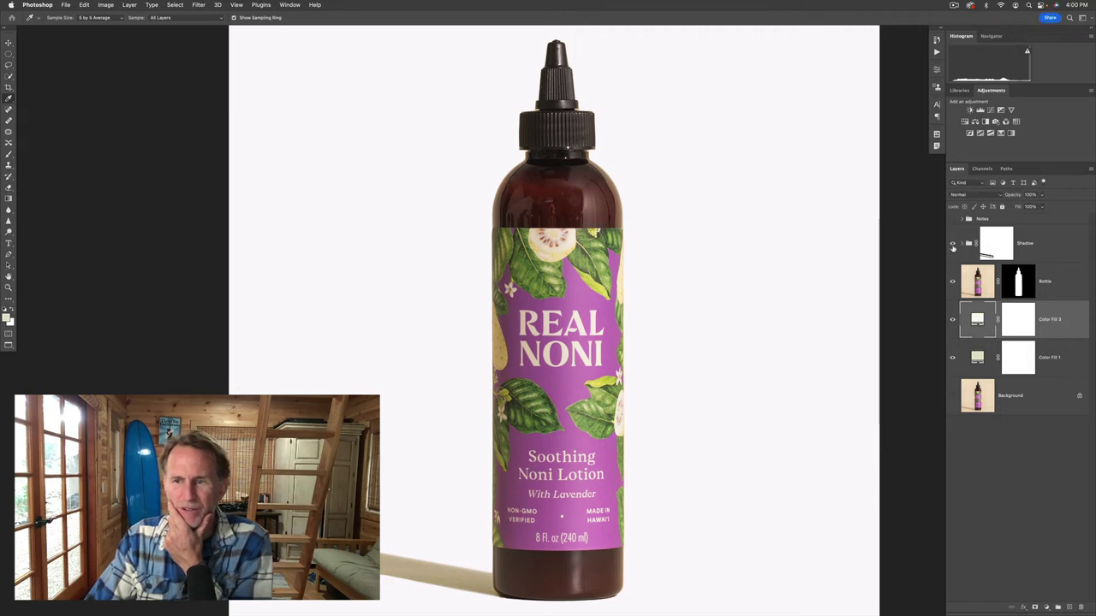
- Hide the Shadow group, duplicate the Bottle layer and move the copy left so it partly overlaps the original
{"action": "left_click", "coordinate": [953, 245]}
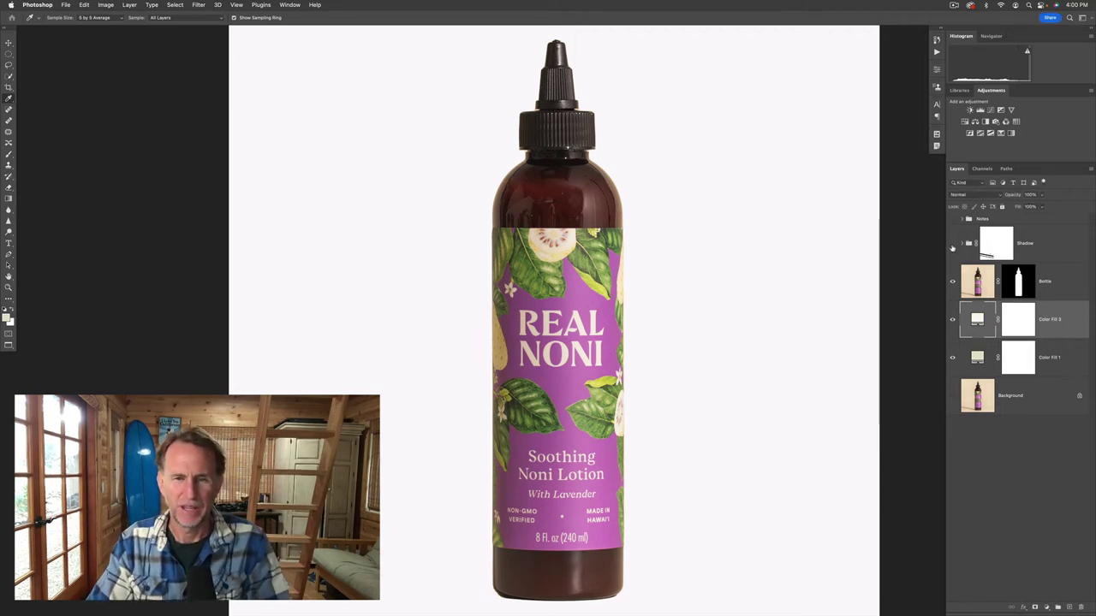
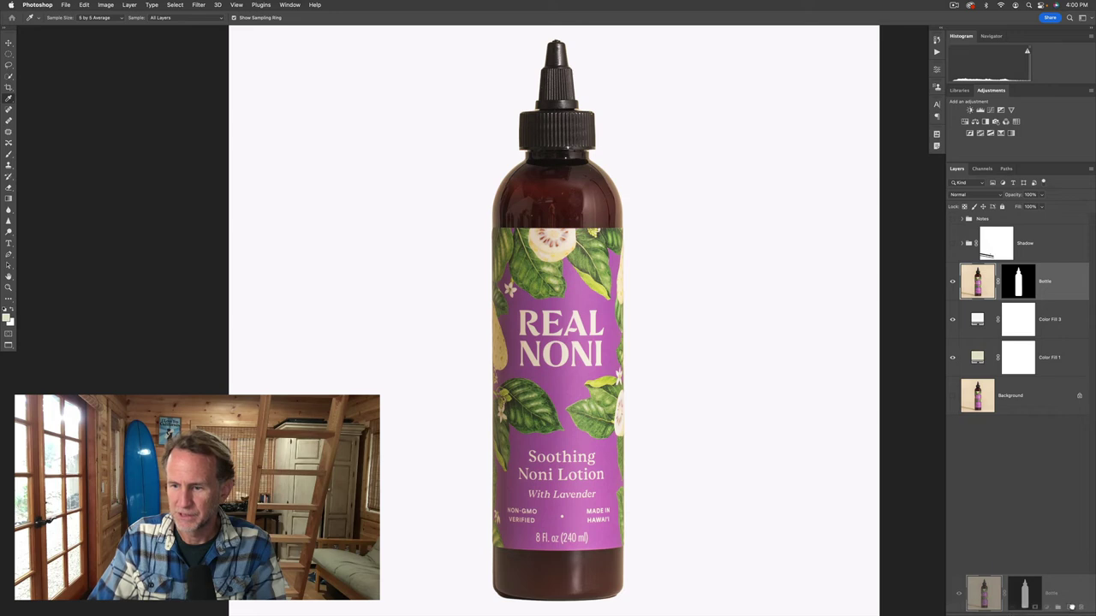
{"action": "key", "text": "v"}
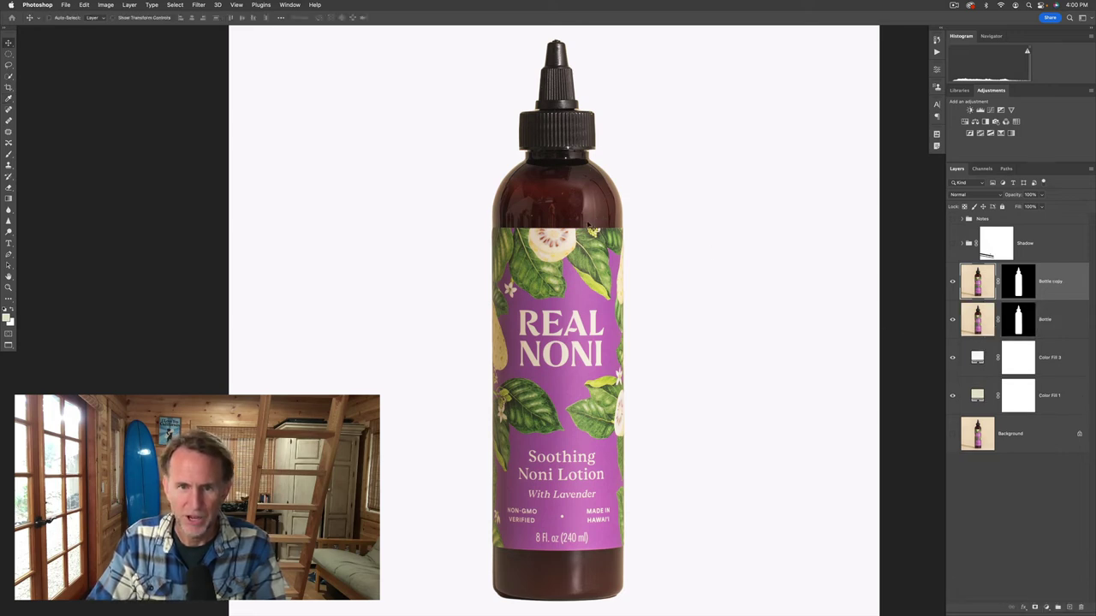
{"action": "left_click_drag", "start_coordinate": [589, 227], "coordinate": [500, 221]}
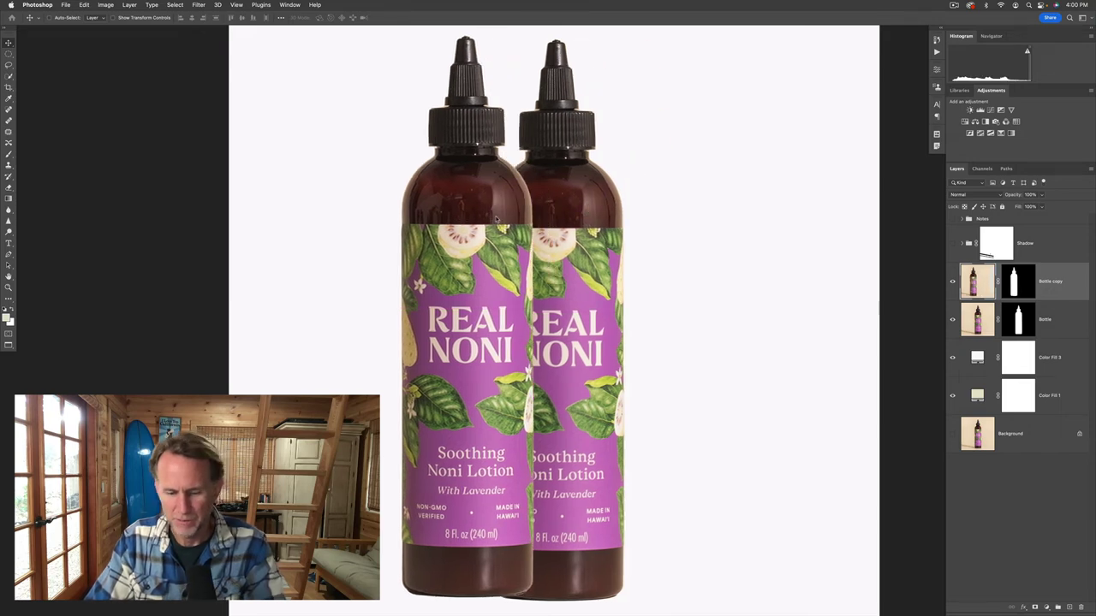
- Add an Inner Shadow to the bottle copy with 8 px distance, 23% choke and 38 px size, comparing it on and off
{"action": "key", "text": "super+plus"}
{"action": "key", "text": "super+plus"}
{"action": "scroll", "coordinate": [579, 197], "scroll_direction": "up", "scroll_amount": 10}
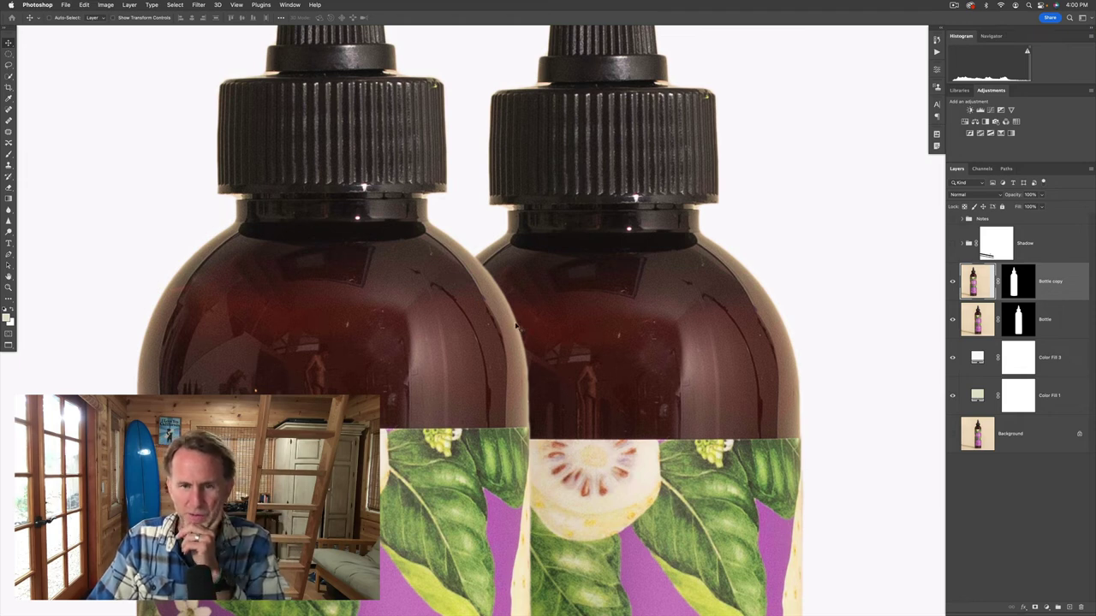
{"action": "double_click", "coordinate": [1071, 295]}
{"action": "left_click_drag", "start_coordinate": [862, 335], "coordinate": [884, 190]}
{"action": "left_click", "coordinate": [762, 272]}
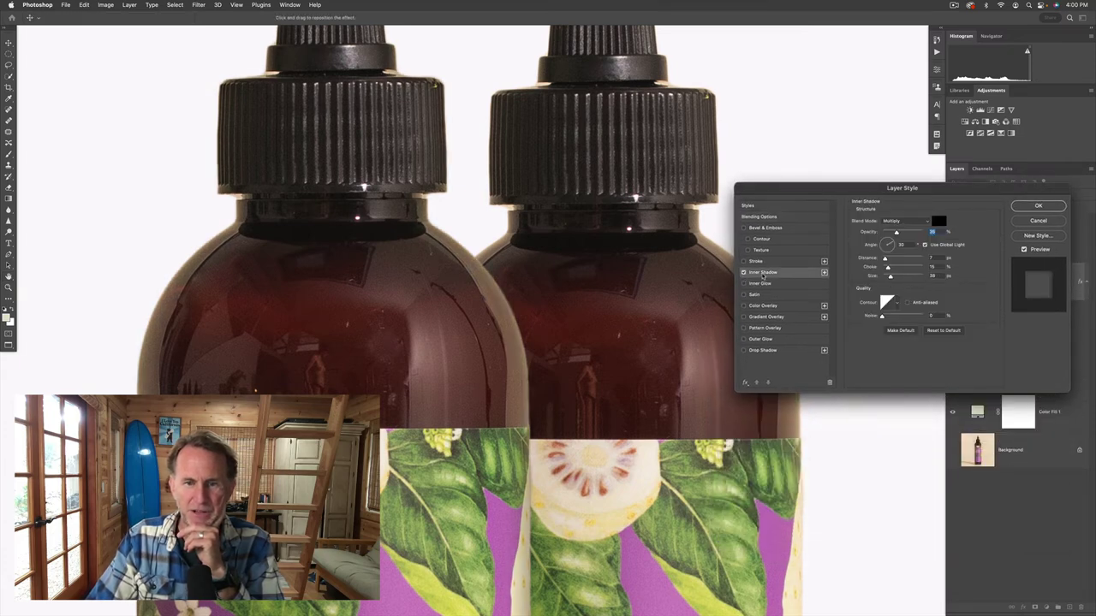
{"action": "mouse_move", "coordinate": [885, 260]}
{"action": "left_mouse_down"}
{"action": "mouse_move", "coordinate": [913, 260]}
{"action": "mouse_move", "coordinate": [860, 268]}
{"action": "mouse_move", "coordinate": [902, 268]}
{"action": "mouse_move", "coordinate": [884, 257]}
{"action": "mouse_move", "coordinate": [867, 257]}
{"action": "mouse_move", "coordinate": [896, 274]}
{"action": "left_mouse_up"}
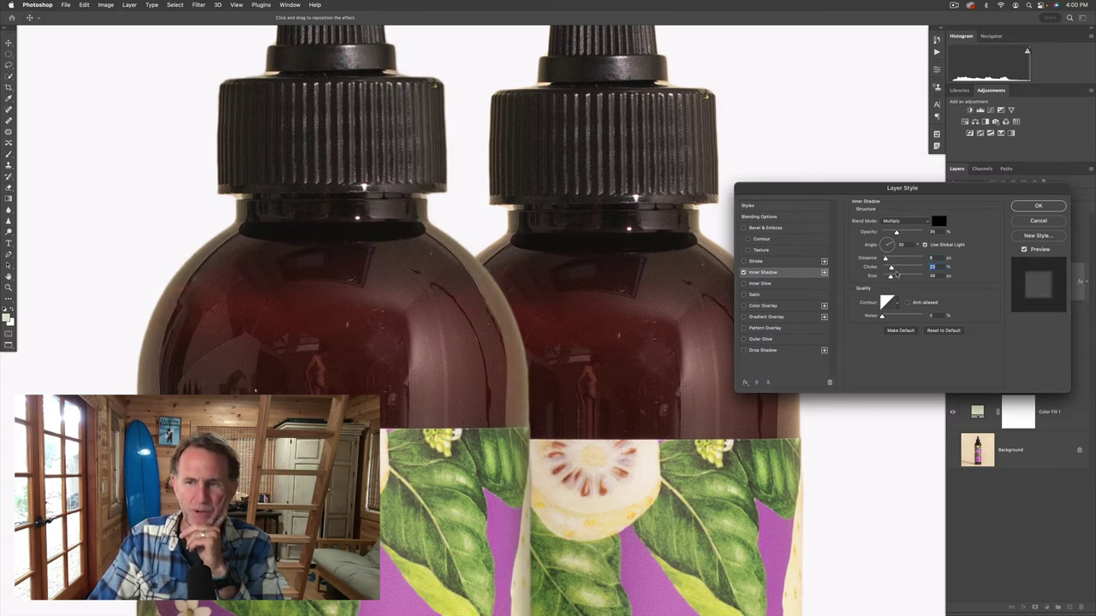
{"action": "left_click", "coordinate": [1025, 249]}
{"action": "left_click", "coordinate": [1025, 249]}
{"action": "left_click", "coordinate": [1024, 249]}
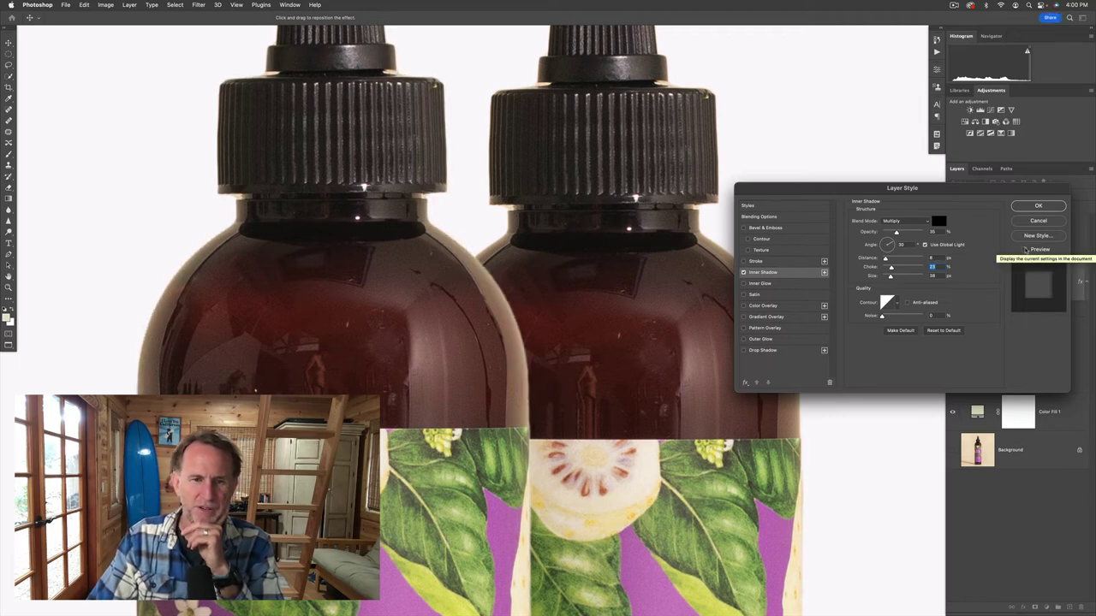
{"action": "left_click", "coordinate": [1025, 249]}
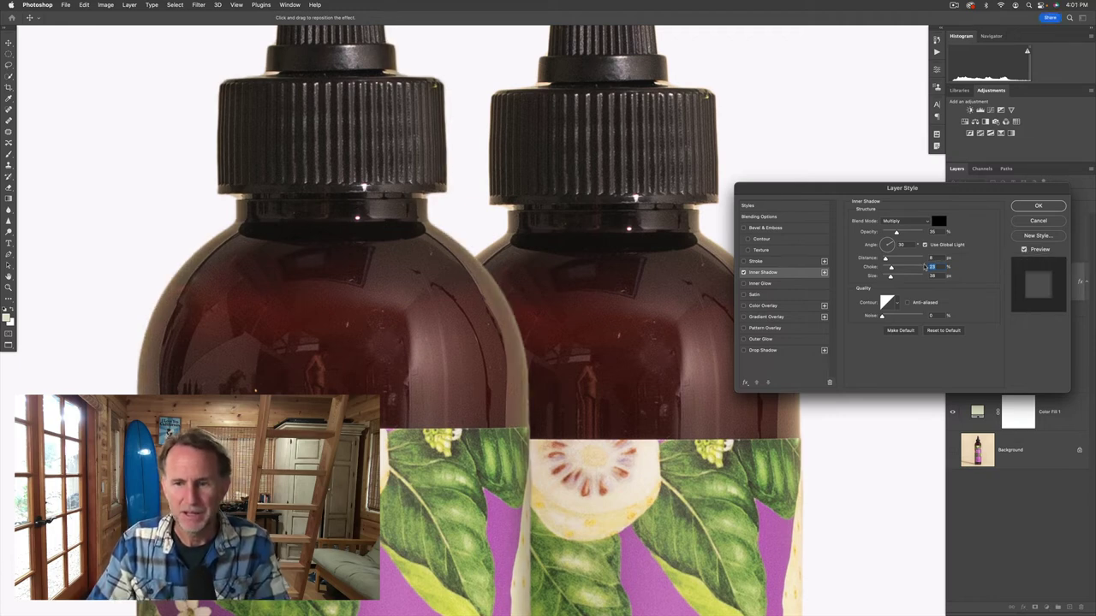
- Add a hard-edged Drop Shadow to the bottle copy with 44% opacity, 44 px distance, 0% spread and 0 px size
{"action": "left_click", "coordinate": [744, 351]}
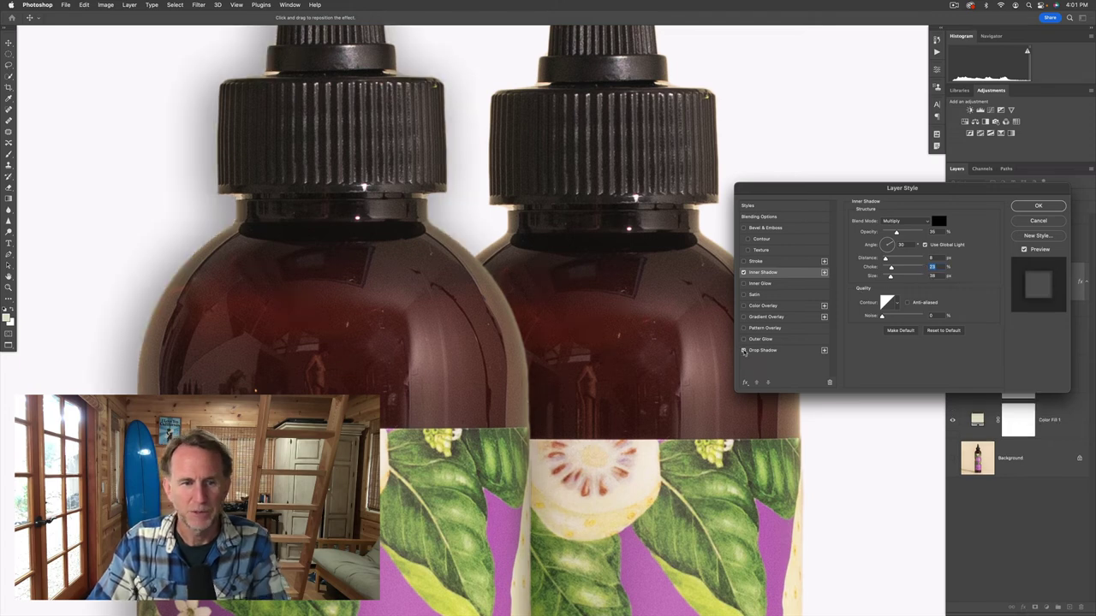
{"action": "left_click", "coordinate": [761, 350]}
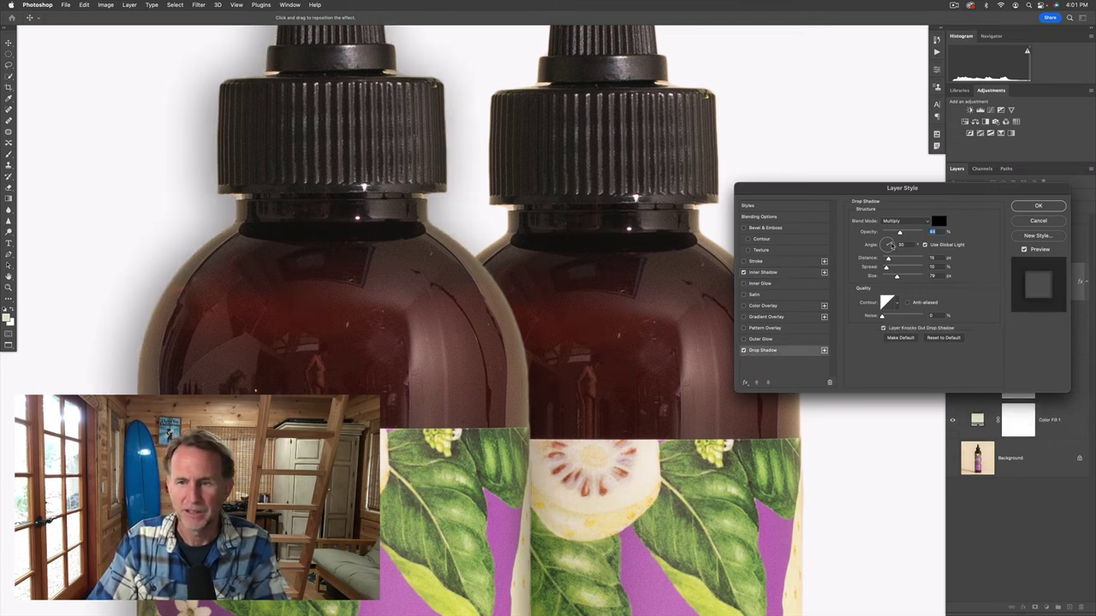
{"action": "mouse_move", "coordinate": [886, 269]}
{"action": "left_mouse_down"}
{"action": "mouse_move", "coordinate": [870, 271]}
{"action": "mouse_move", "coordinate": [881, 276]}
{"action": "mouse_move", "coordinate": [901, 260]}
{"action": "left_mouse_up"}
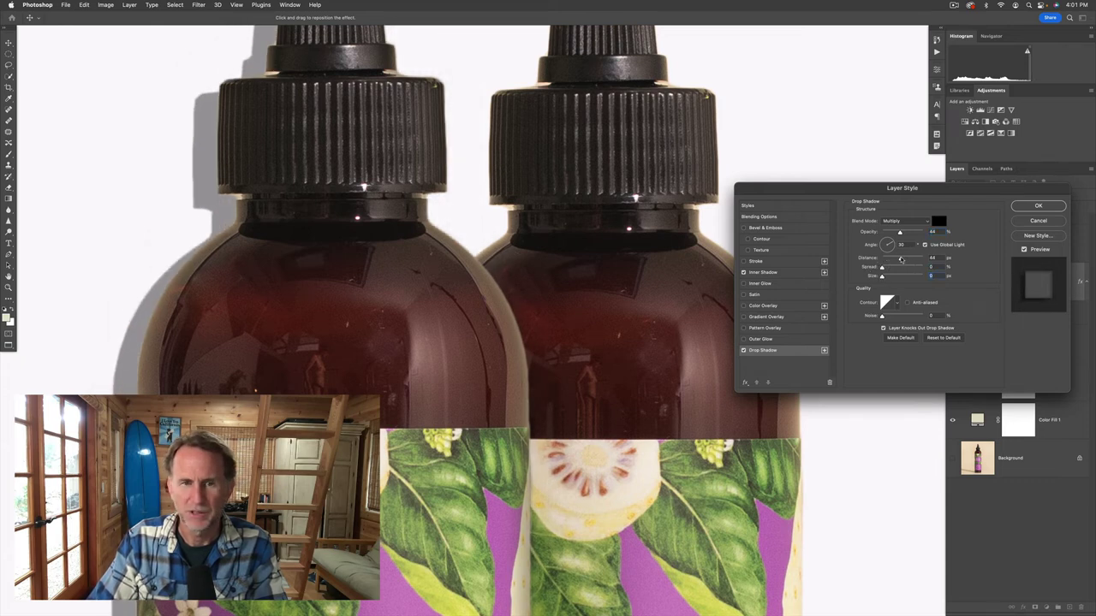
{"action": "left_click", "coordinate": [1037, 206]}
- Move the bottle copy further left so both bottles stand side by side at the same height
{"action": "scroll", "coordinate": [564, 322], "scroll_direction": "down", "scroll_amount": 5}
{"action": "key", "text": "b"}
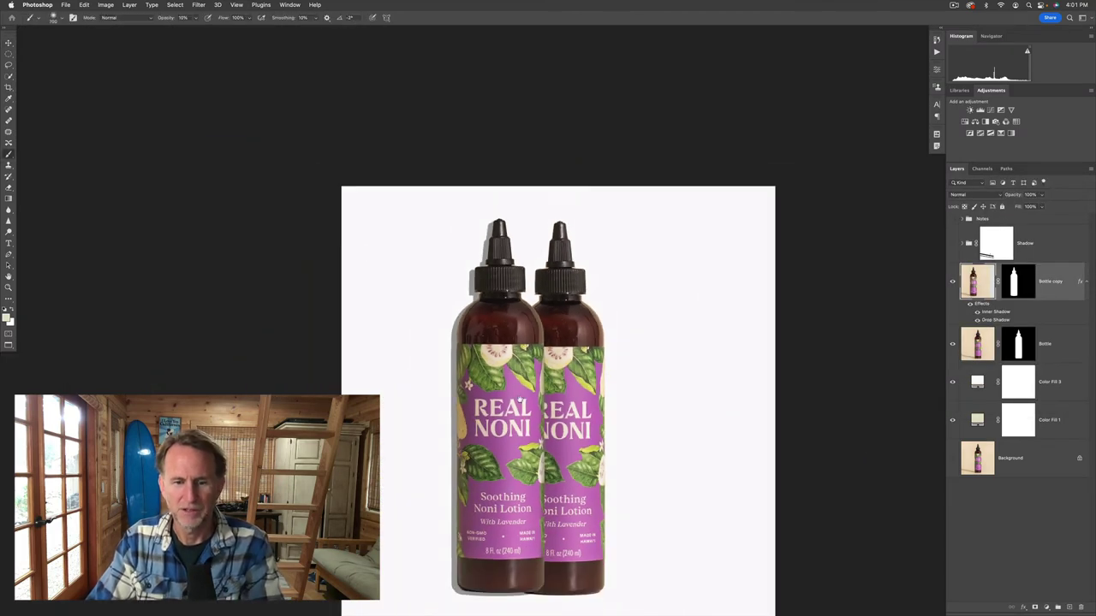
{"action": "scroll", "coordinate": [600, 360], "scroll_direction": "down", "scroll_amount": 1}
{"action": "key", "text": "v"}
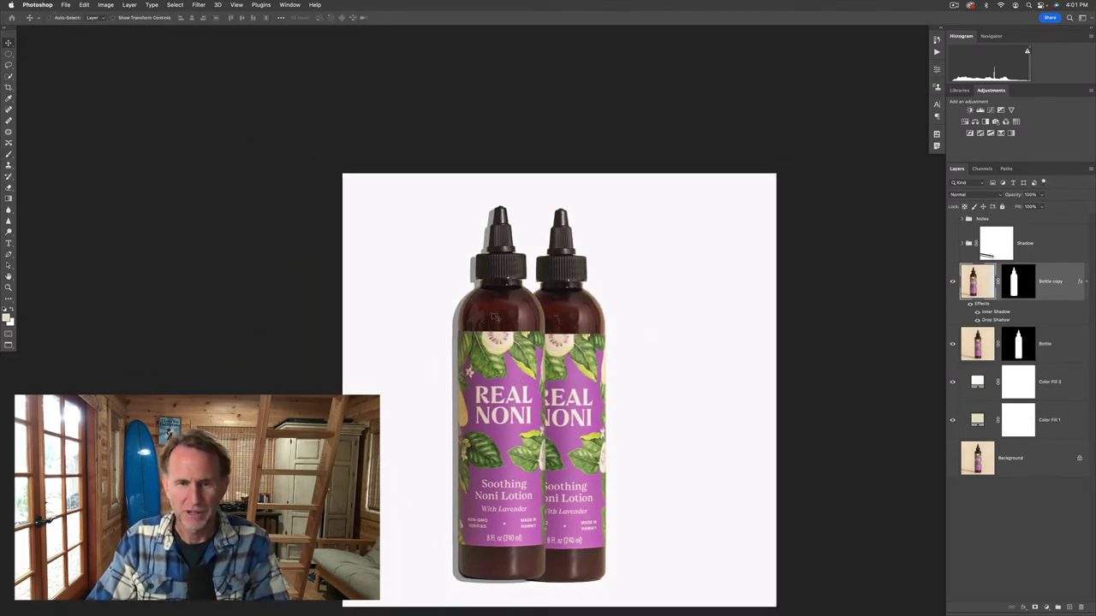
{"action": "left_click_drag", "start_coordinate": [500, 323], "coordinate": [463, 328]}
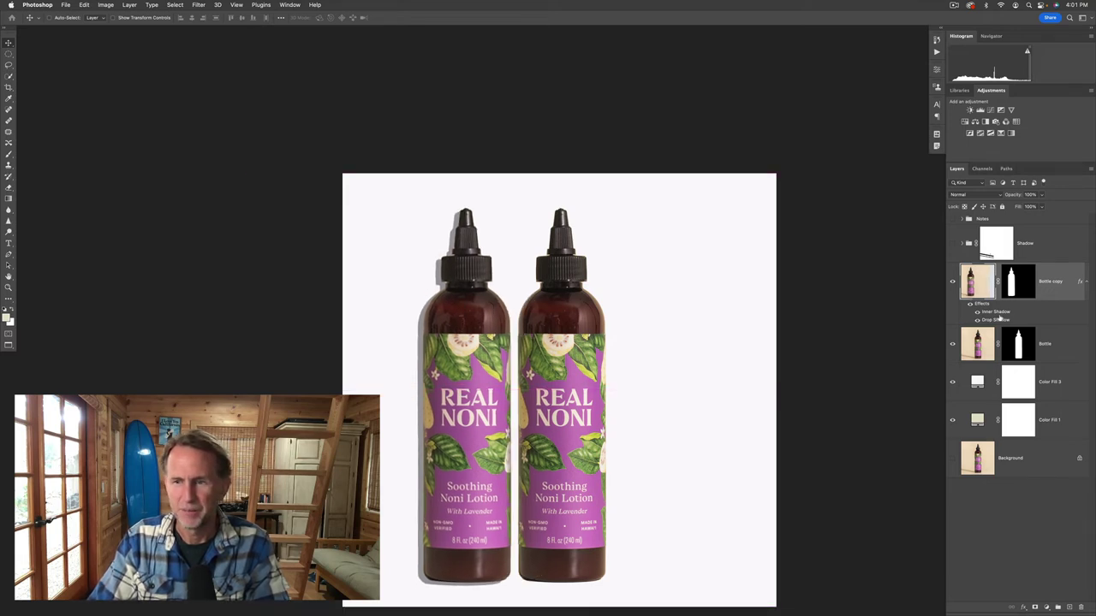
- Compare the bottle copy with and without its Drop Shadow, leave that effect hidden, and set the Inner Shadow opacity to 57%
{"action": "left_click", "coordinate": [977, 319]}
{"action": "left_click", "coordinate": [977, 319]}
{"action": "left_click", "coordinate": [977, 319]}
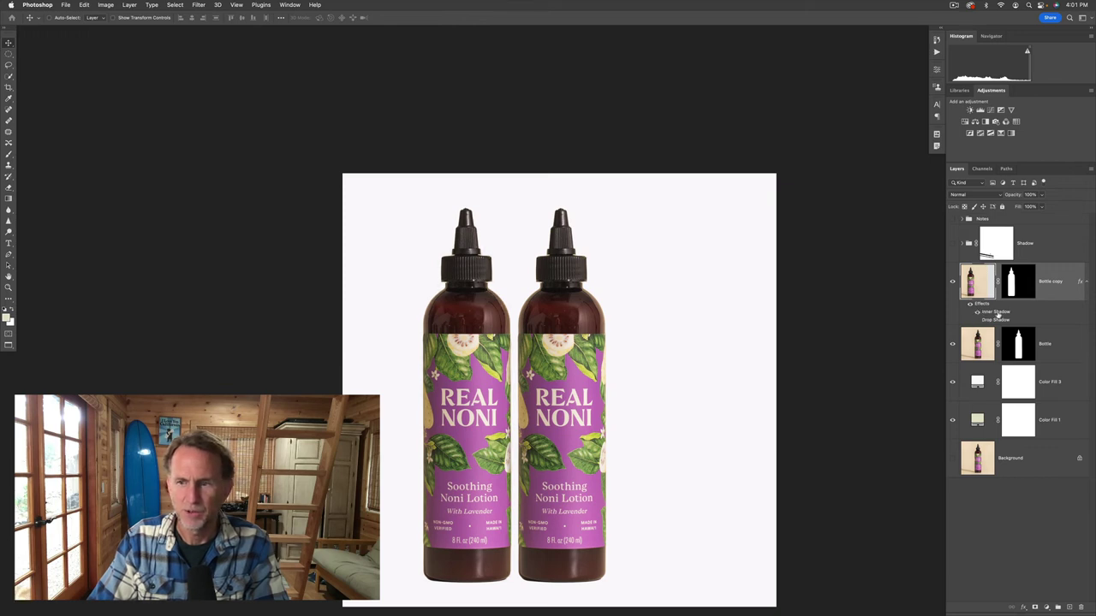
{"action": "double_click", "coordinate": [997, 314]}
{"action": "mouse_move", "coordinate": [897, 235]}
{"action": "left_mouse_down"}
{"action": "mouse_move", "coordinate": [918, 236]}
{"action": "mouse_move", "coordinate": [906, 236]}
{"action": "left_mouse_up"}
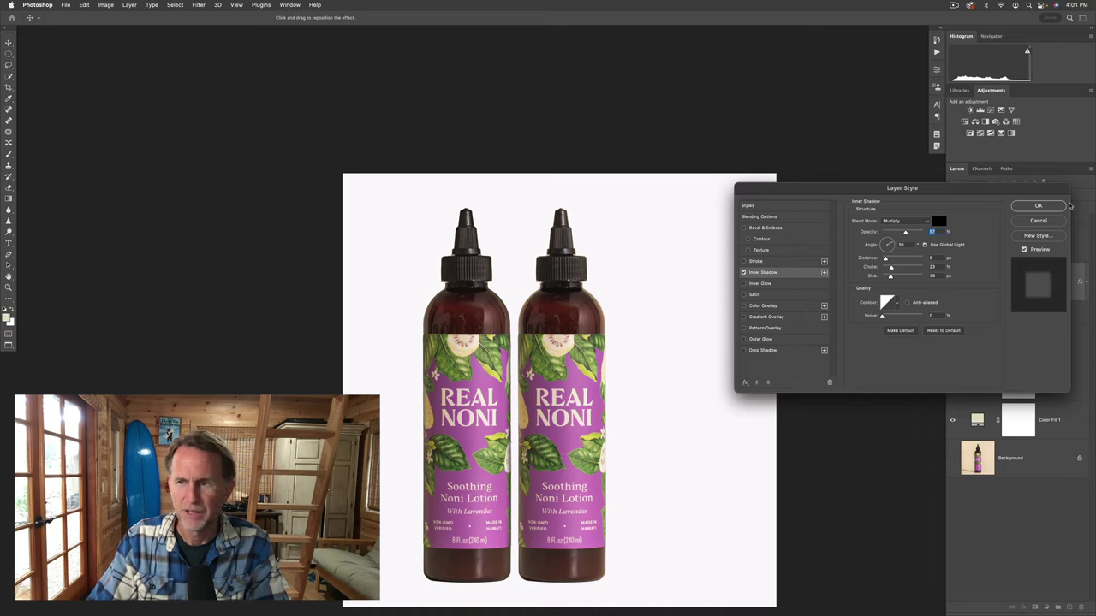
{"action": "left_click", "coordinate": [1038, 207]}
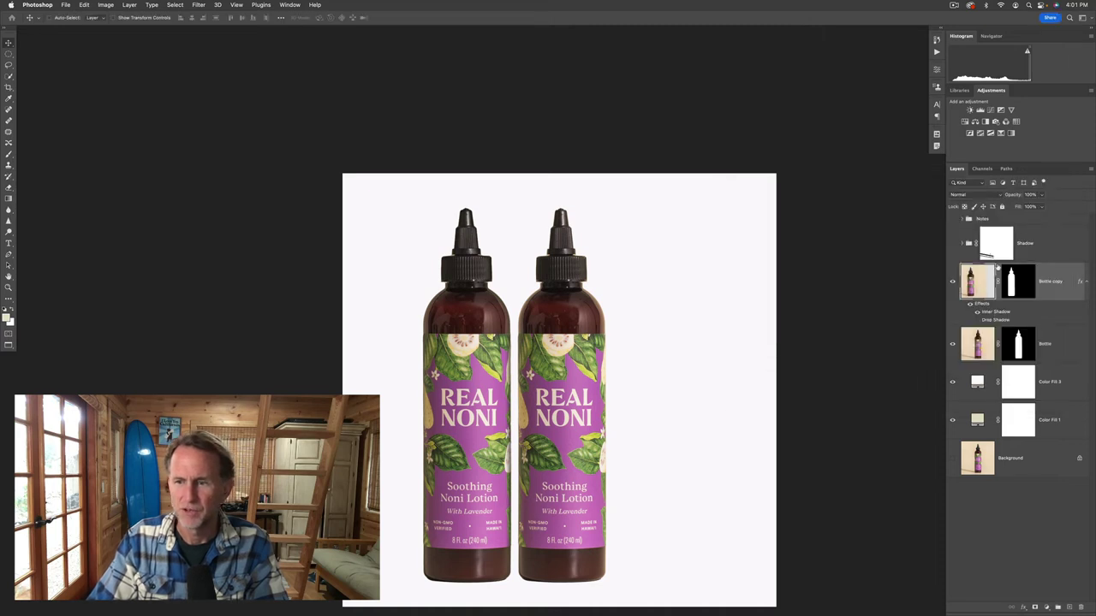
- Restore the bottle copy's Drop Shadow with 20 px distance and 13% spread, and color it a muted golden brown
{"action": "double_click", "coordinate": [979, 321]}
{"action": "mouse_move", "coordinate": [882, 278]}
{"action": "left_mouse_down"}
{"action": "mouse_move", "coordinate": [894, 279]}
{"action": "mouse_move", "coordinate": [891, 261]}
{"action": "left_mouse_up"}
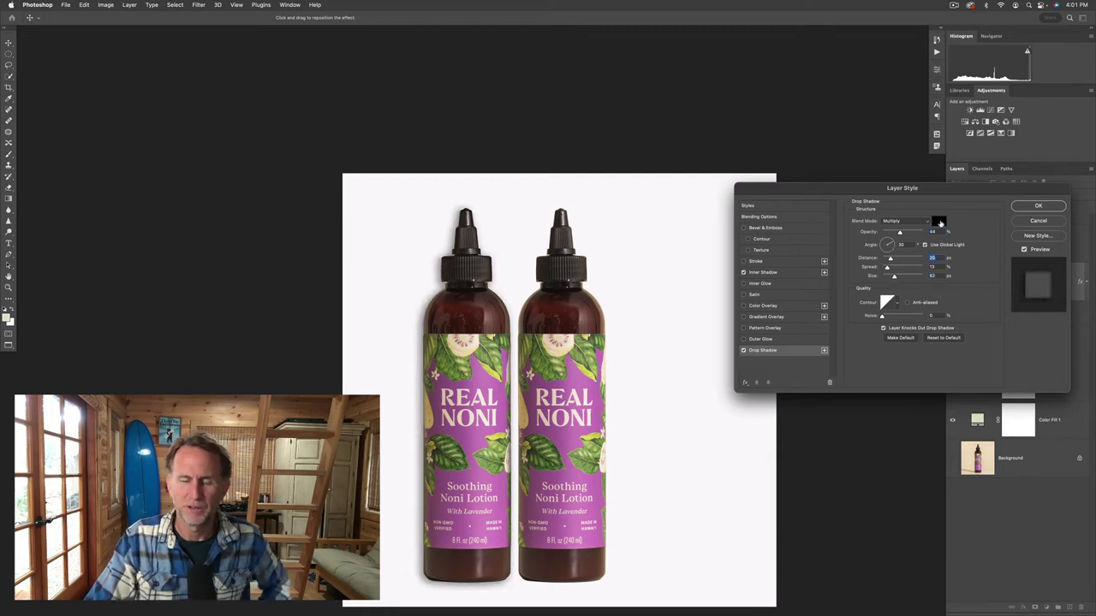
{"action": "left_click", "coordinate": [940, 222]}
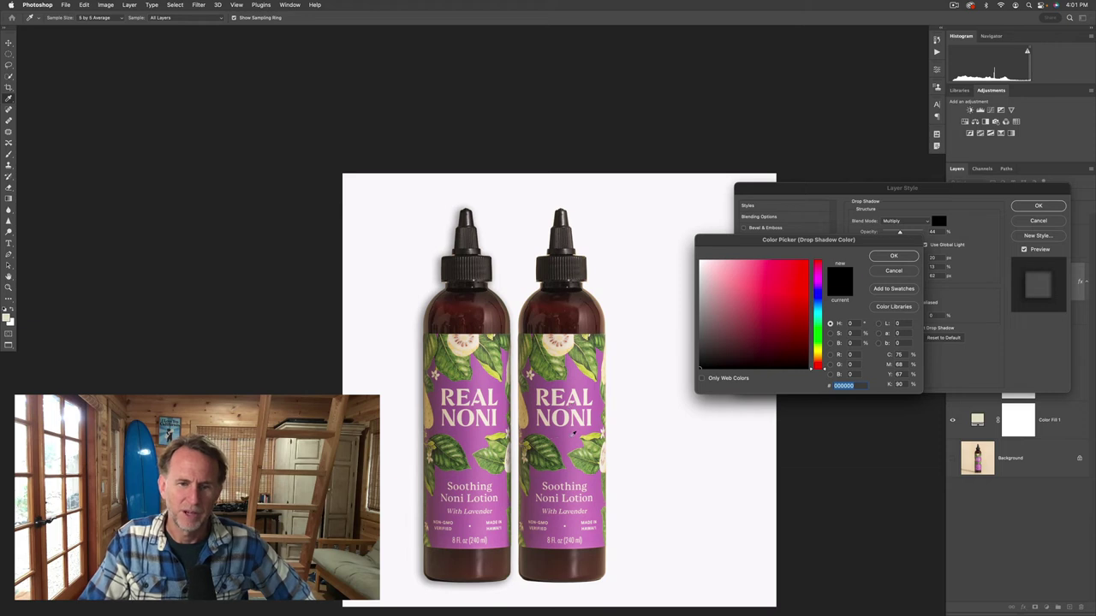
{"action": "left_click", "coordinate": [571, 439]}
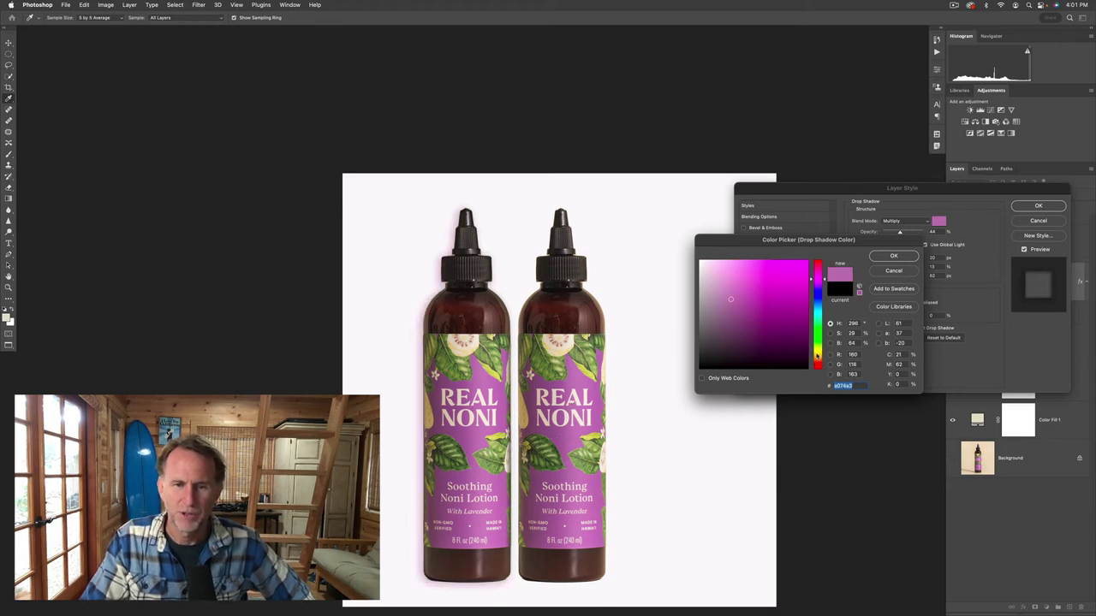
{"action": "left_click", "coordinate": [817, 355]}
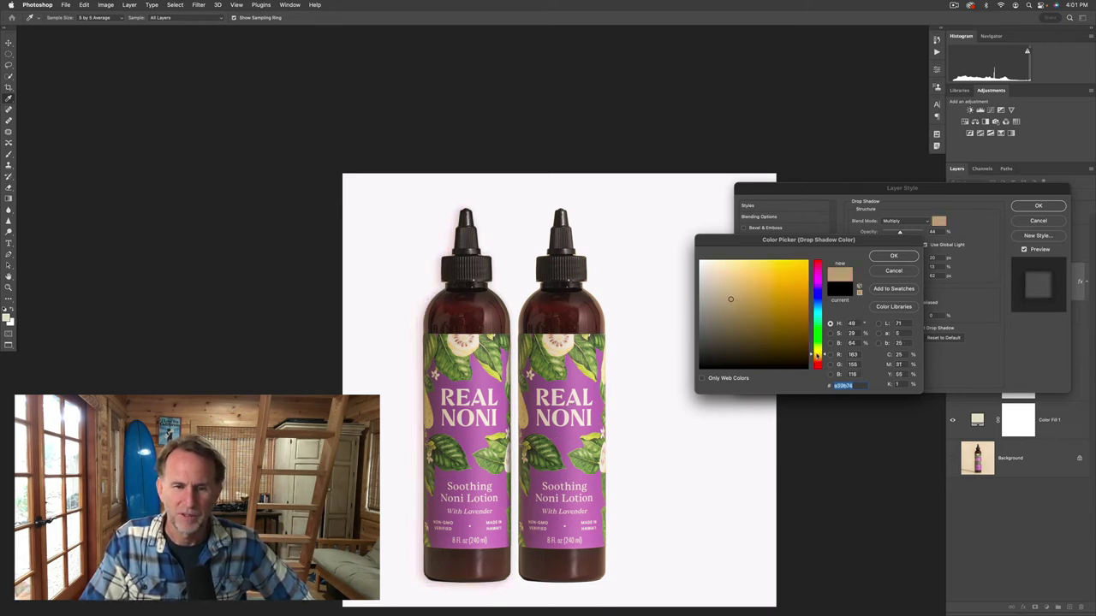
{"action": "left_click", "coordinate": [788, 275]}
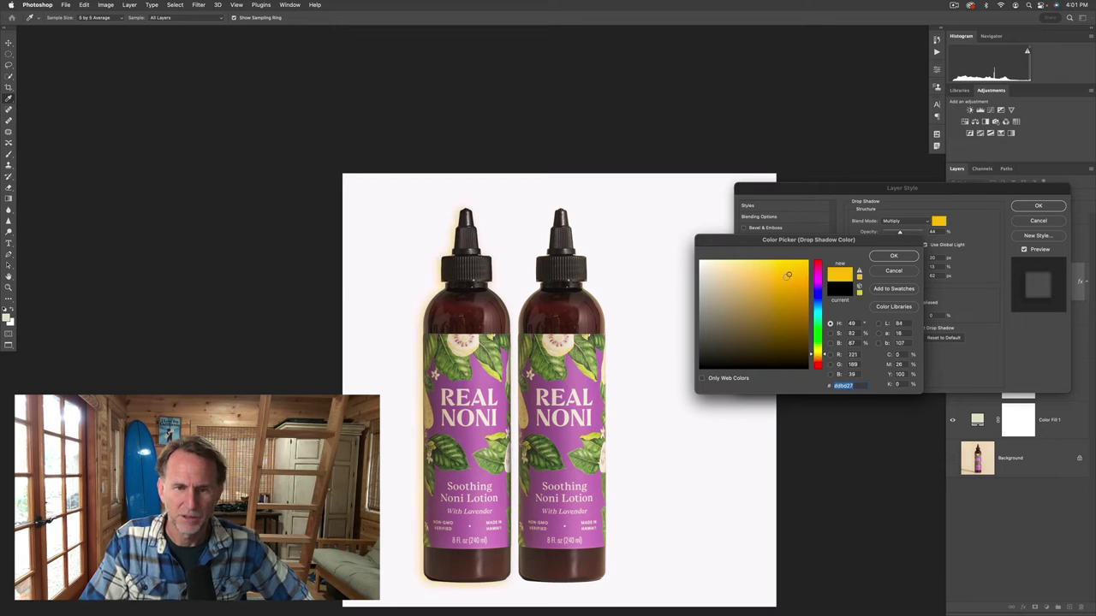
{"action": "left_click", "coordinate": [742, 319]}
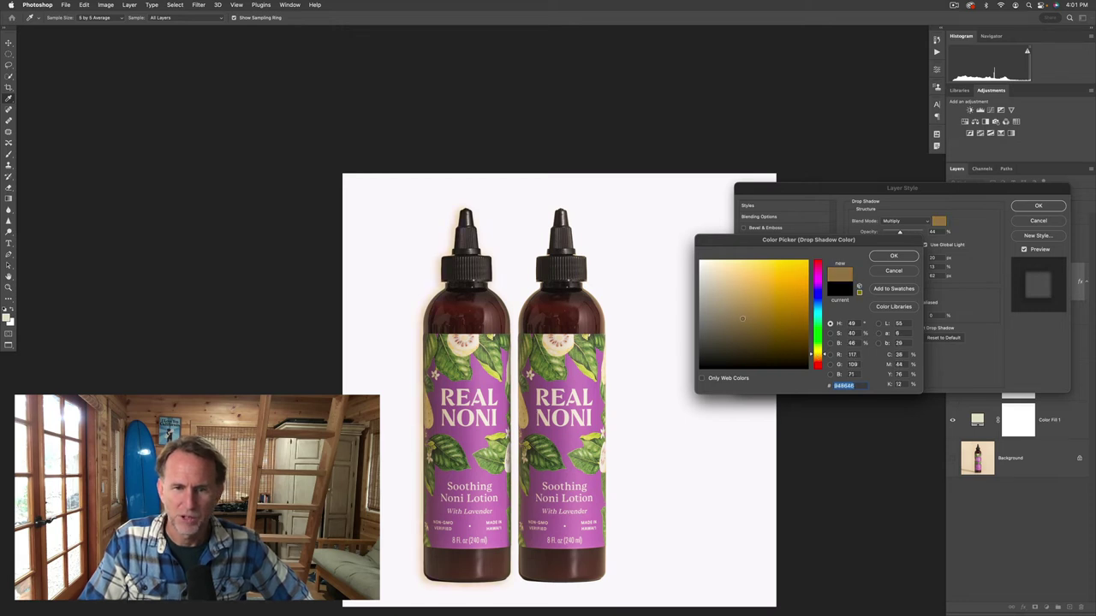
{"action": "left_click", "coordinate": [883, 258]}
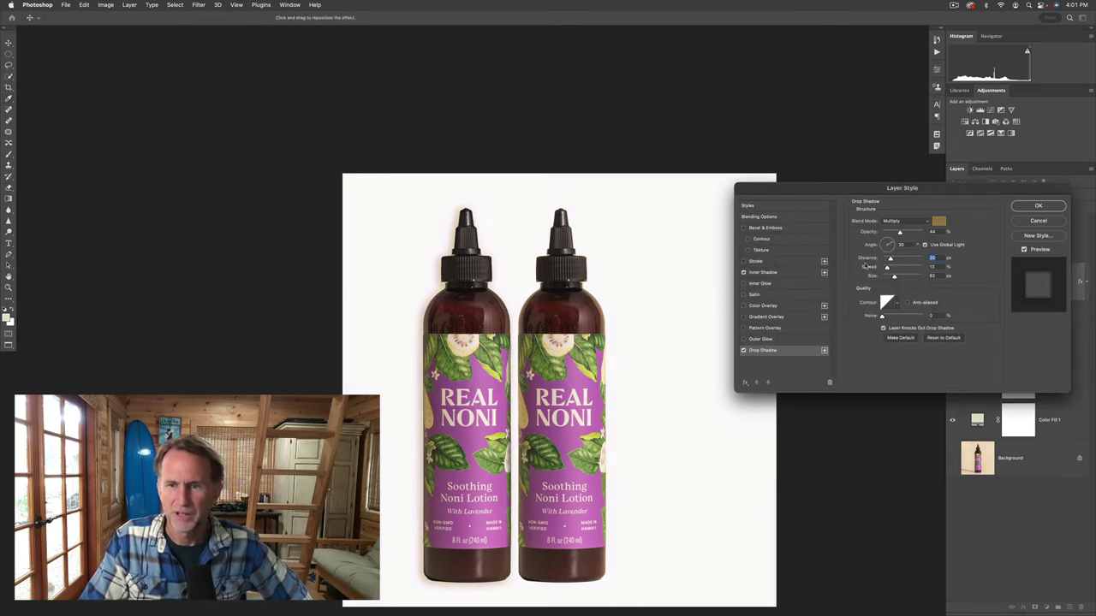
- Preview an Outer Glow on the bottle copy, leave it off, and apply the layer style
{"action": "left_click", "coordinate": [744, 339]}
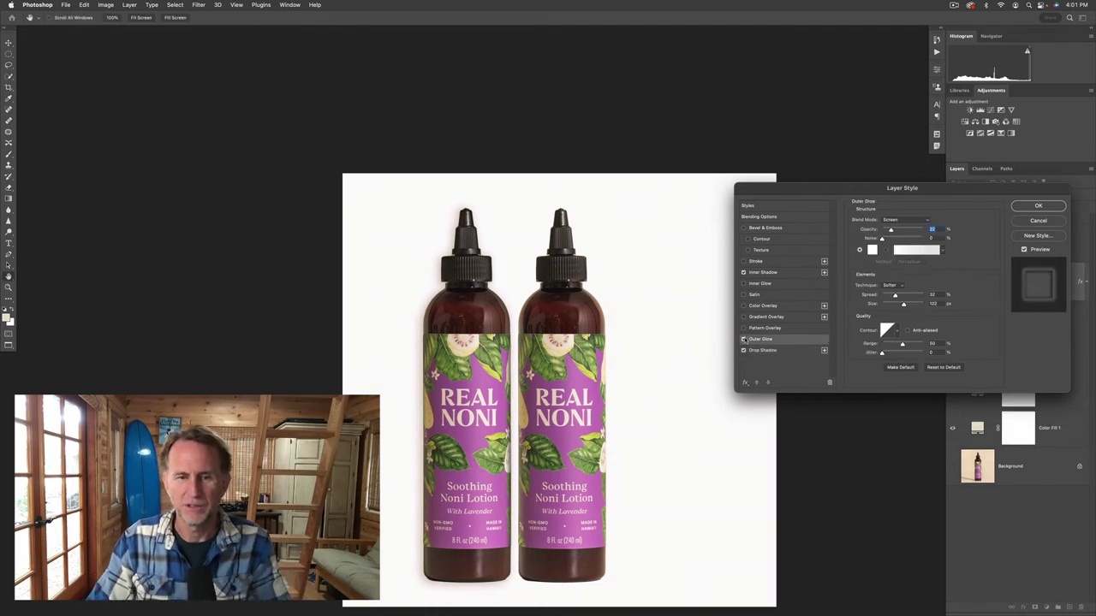
{"action": "left_click", "coordinate": [744, 339]}
{"action": "left_click", "coordinate": [1039, 206]}
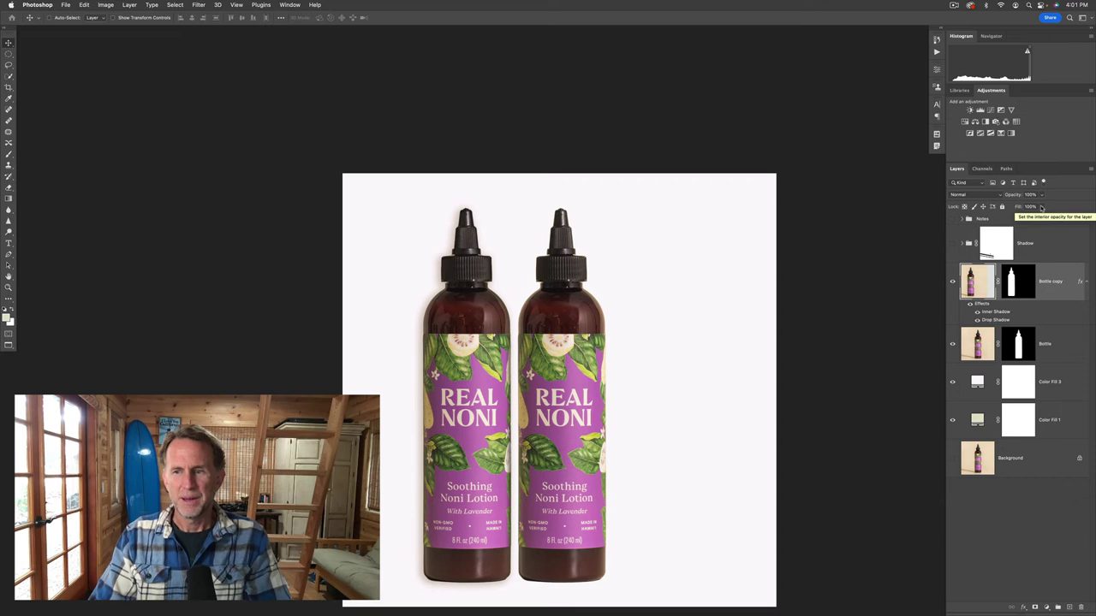
- Move the bottle copy layer above the Shadow group with its effects list collapsed, and rename it Extra
{"action": "left_click", "coordinate": [1085, 283]}
{"action": "left_click_drag", "start_coordinate": [986, 291], "coordinate": [973, 226]}
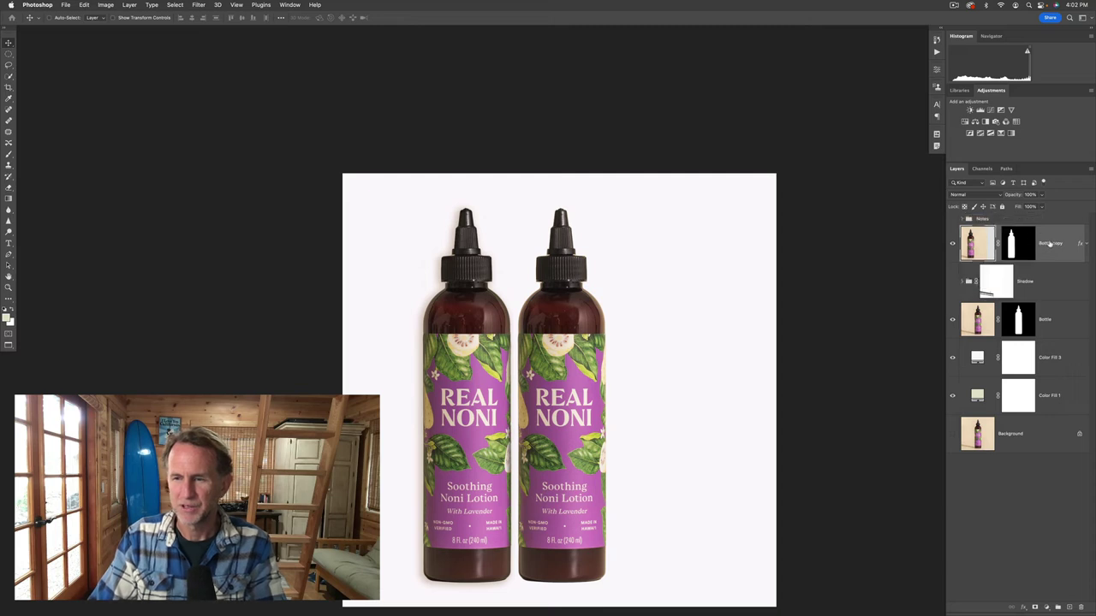
{"action": "type", "text": "Le"}
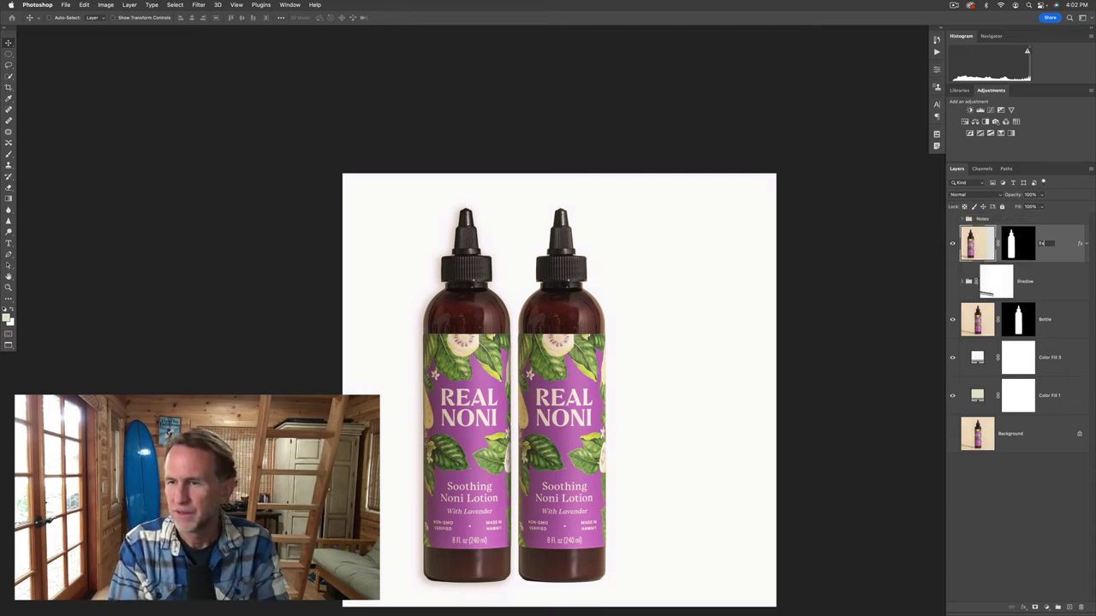
{"action": "key", "text": "Return"}
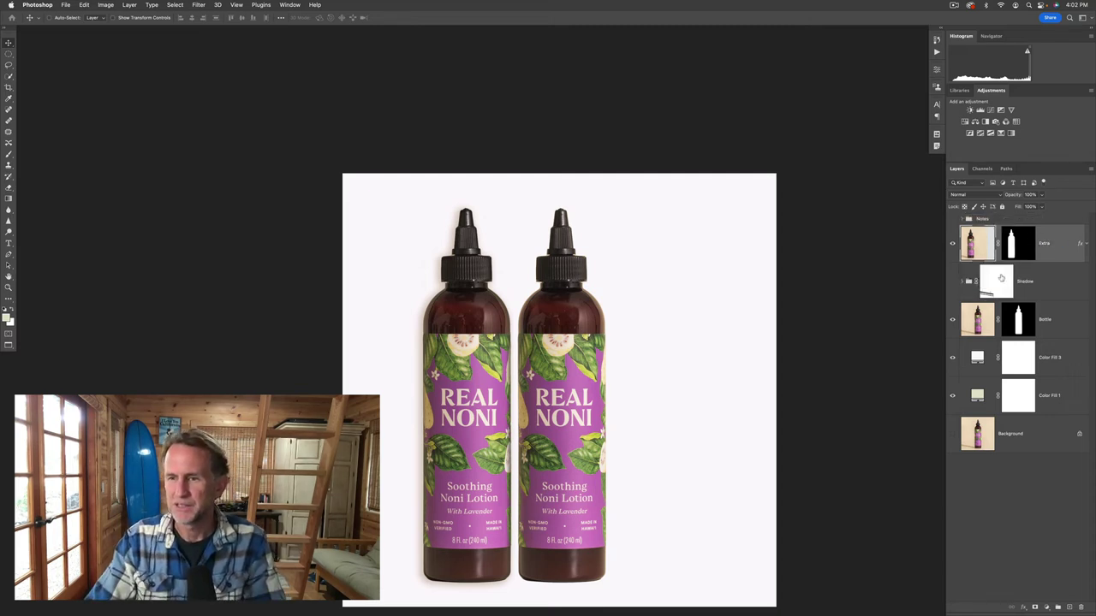
- Hide the bottle, shadow and color fill layers so only the original Background photo shows
{"action": "left_click", "coordinate": [953, 281]}
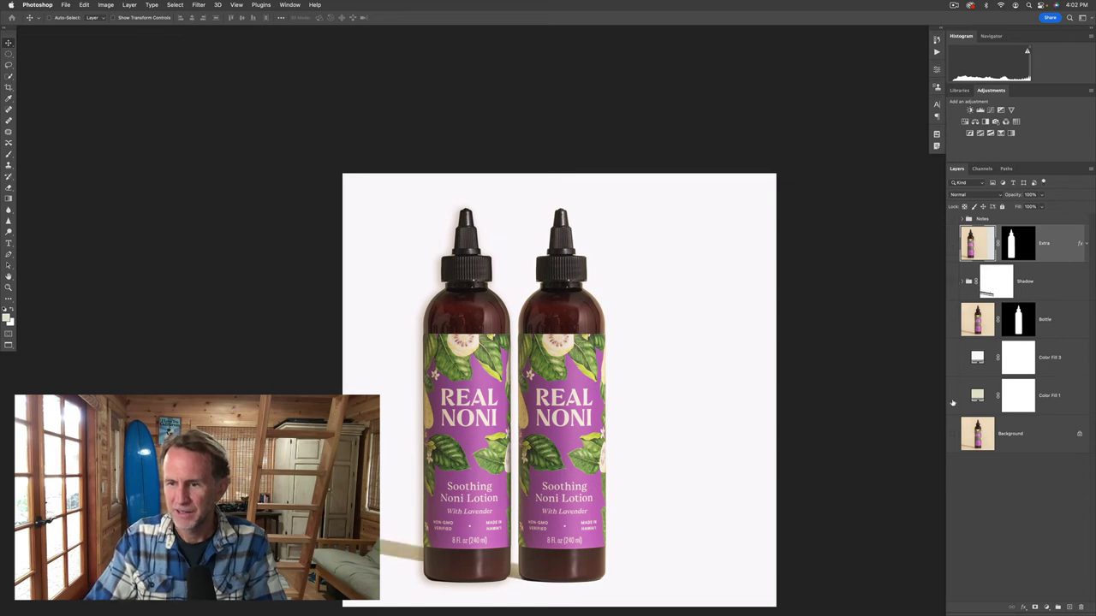
{"action": "left_click_drag", "start_coordinate": [953, 402], "coordinate": [949, 446]}
{"action": "left_click", "coordinate": [951, 435]}
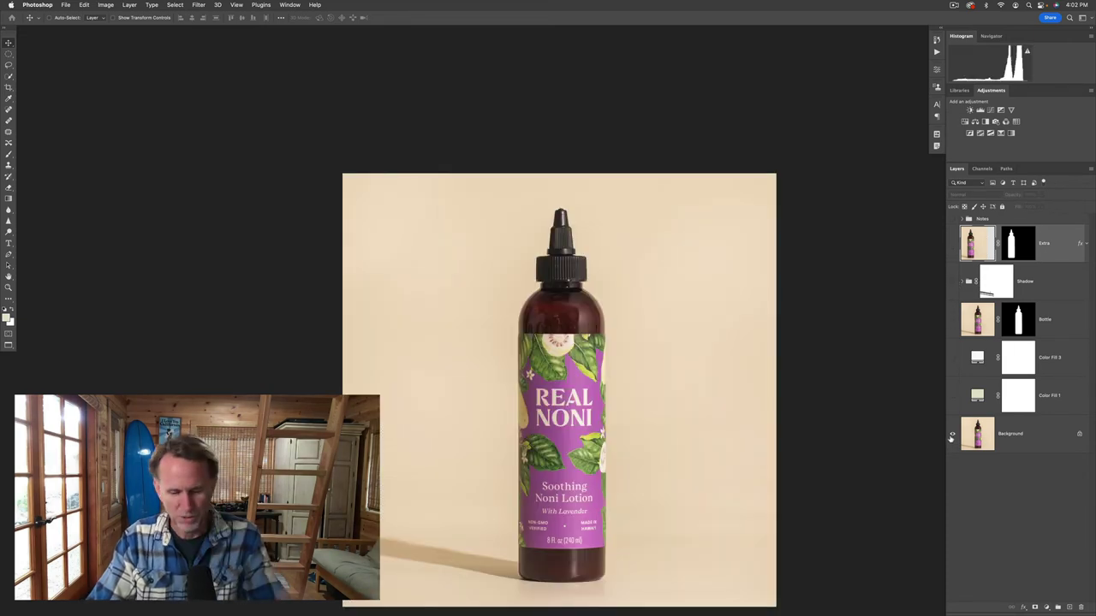
{"action": "scroll", "coordinate": [819, 391], "scroll_direction": "up", "scroll_amount": 5}
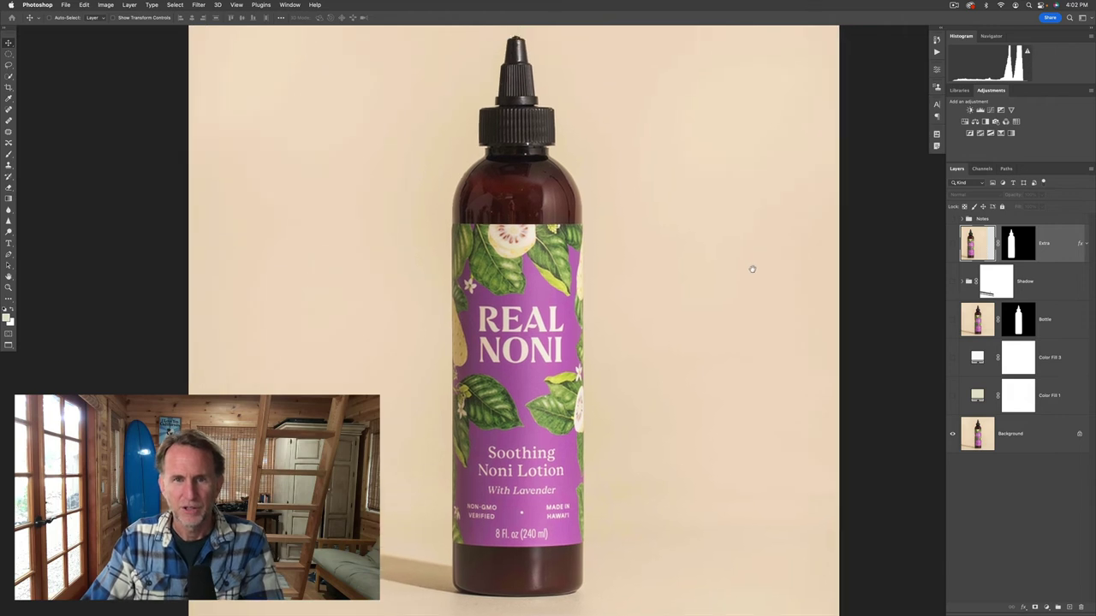
- Sample the beige #E7E1CC swatch in the Notes group with the Eyedropper, keeping the Background hidden, and hide the group again
{"action": "key", "text": "i"}
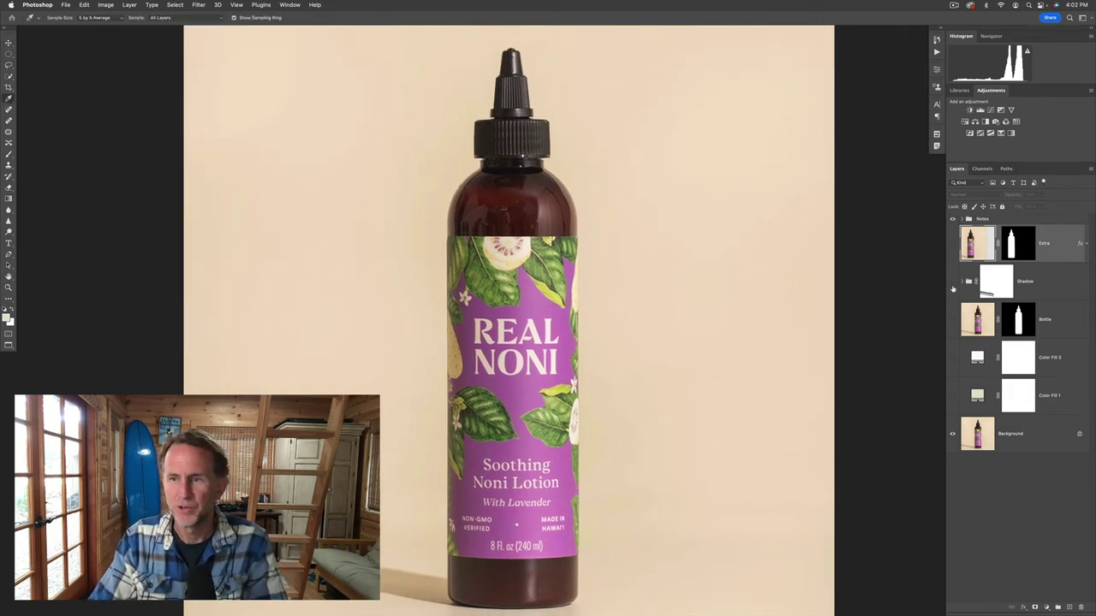
{"action": "left_click", "coordinate": [953, 435]}
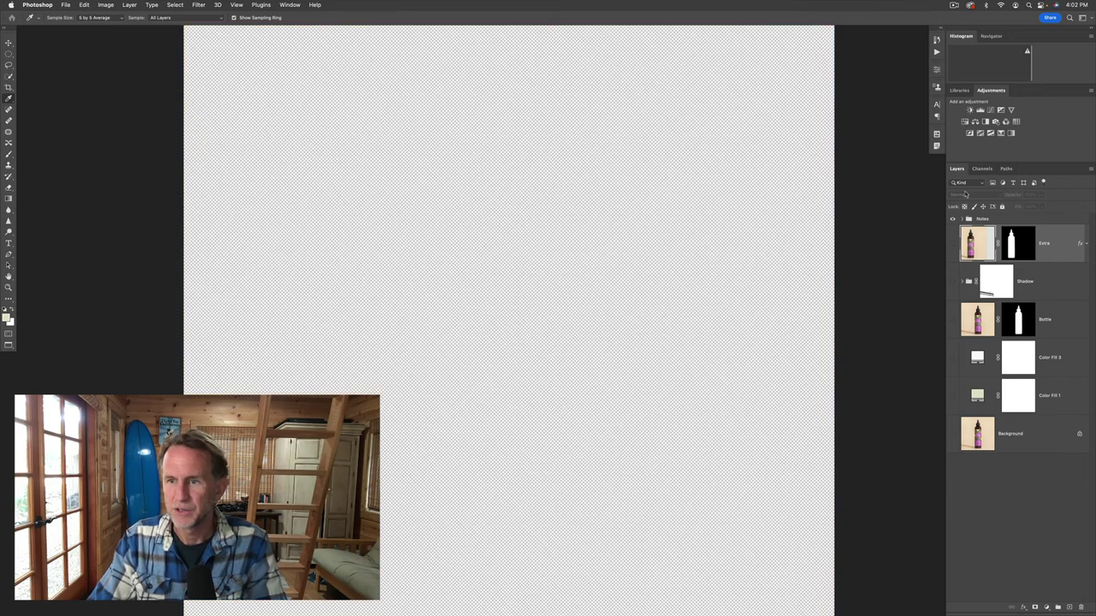
{"action": "left_click", "coordinate": [960, 219]}
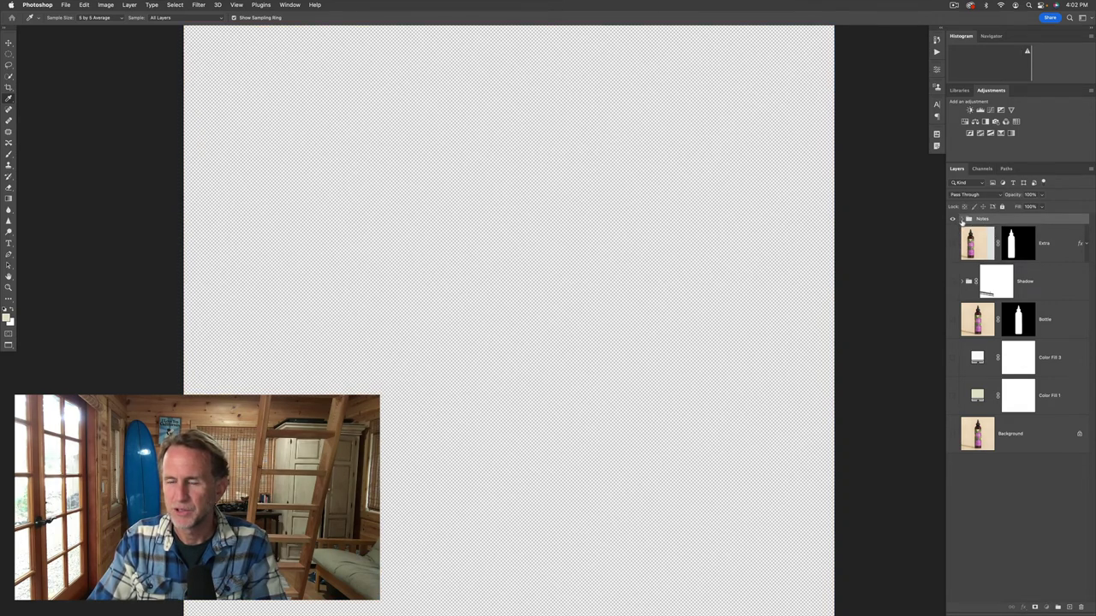
{"action": "left_click", "coordinate": [962, 220]}
{"action": "left_click", "coordinate": [952, 319]}
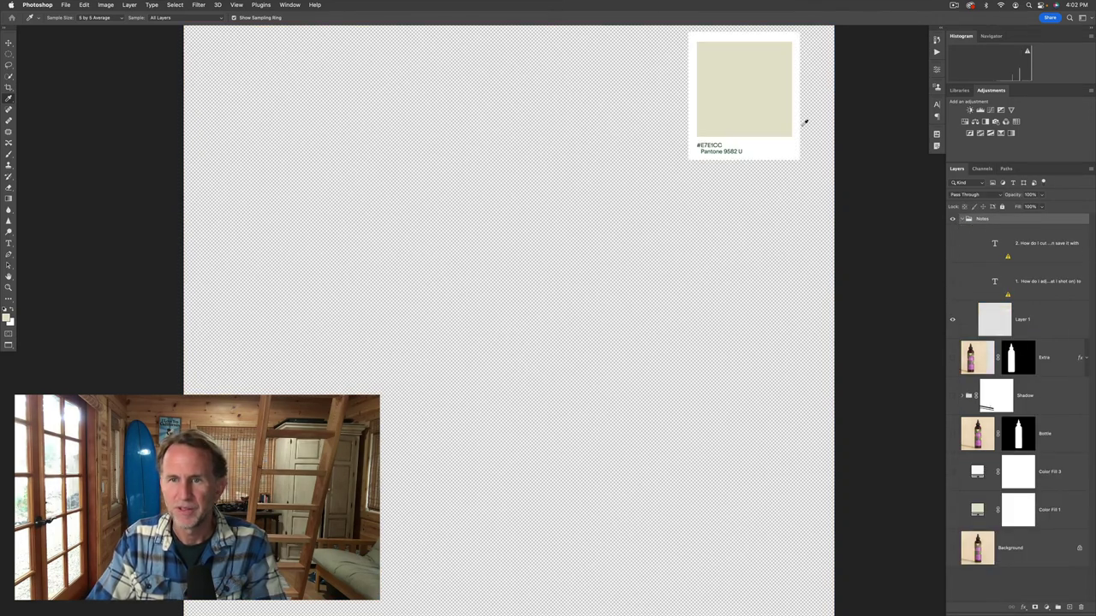
{"action": "left_click", "coordinate": [766, 103]}
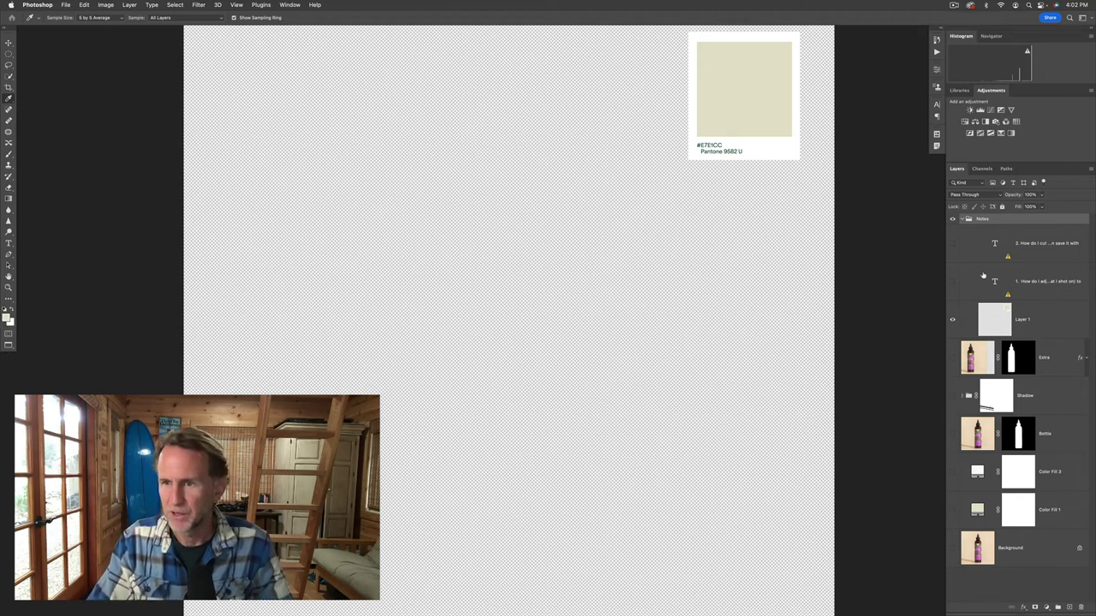
{"action": "left_click", "coordinate": [962, 220]}
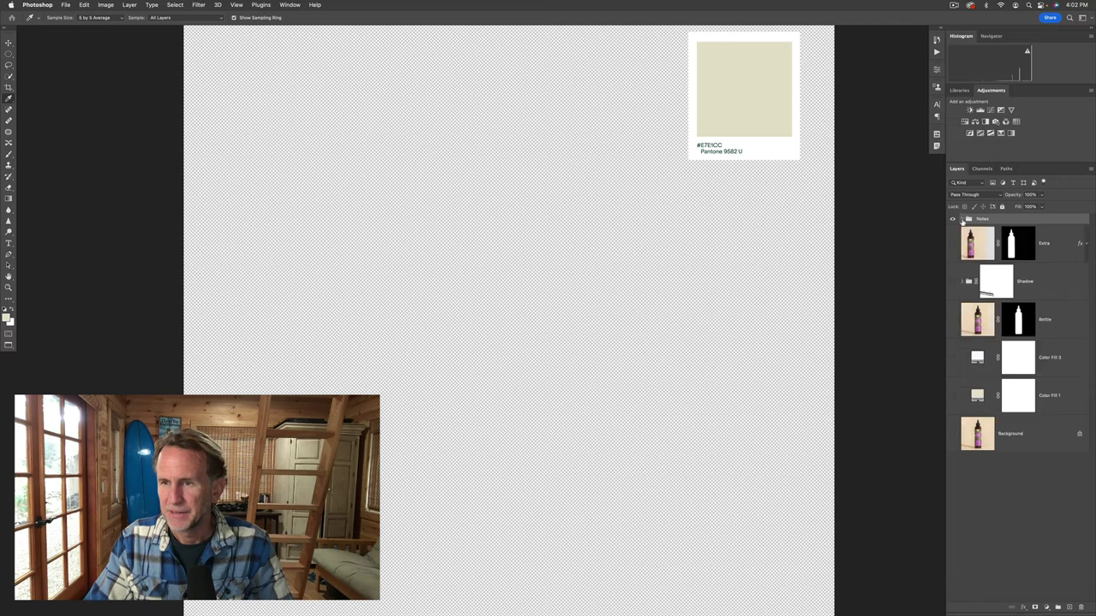
{"action": "left_click", "coordinate": [954, 220]}
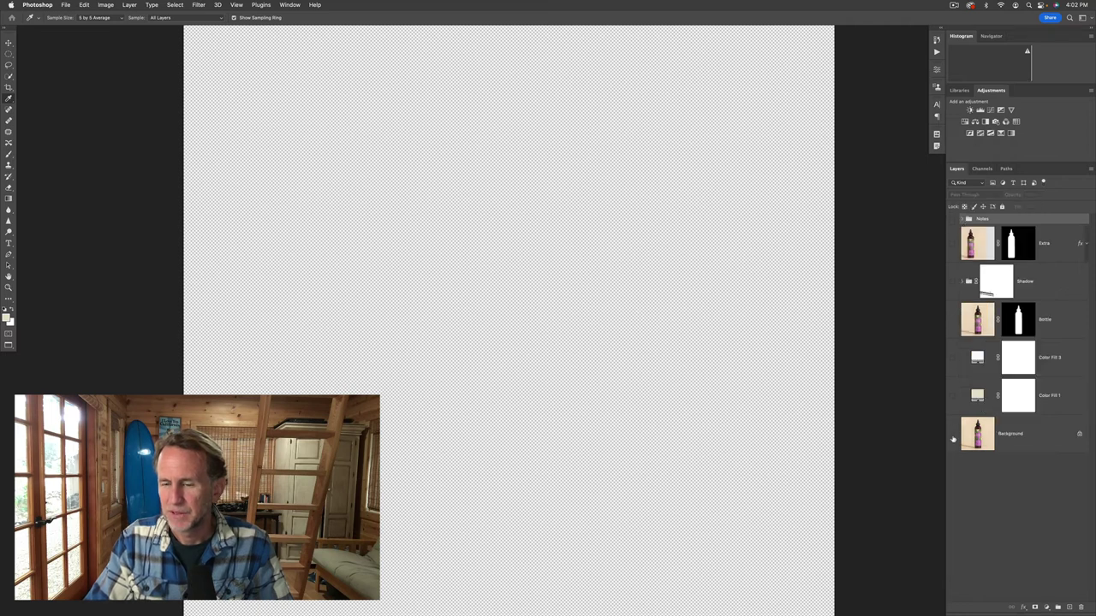
- Add a Solid Color fill layer in the sampled beige, then delete that layer
{"action": "left_click", "coordinate": [1046, 607]}
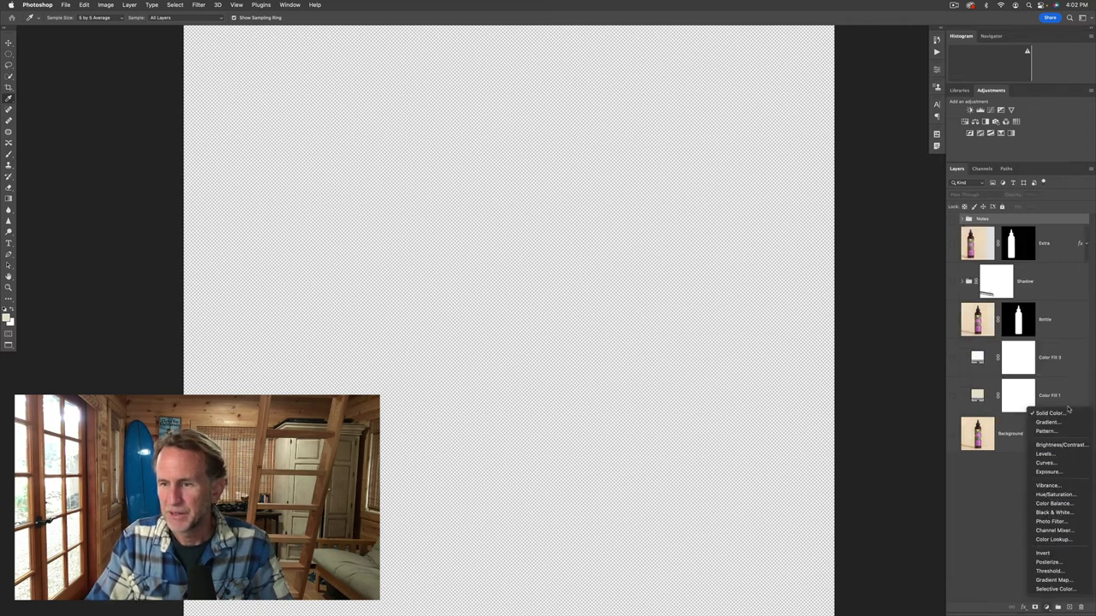
{"action": "left_click", "coordinate": [1057, 411]}
{"action": "left_click", "coordinate": [893, 255]}
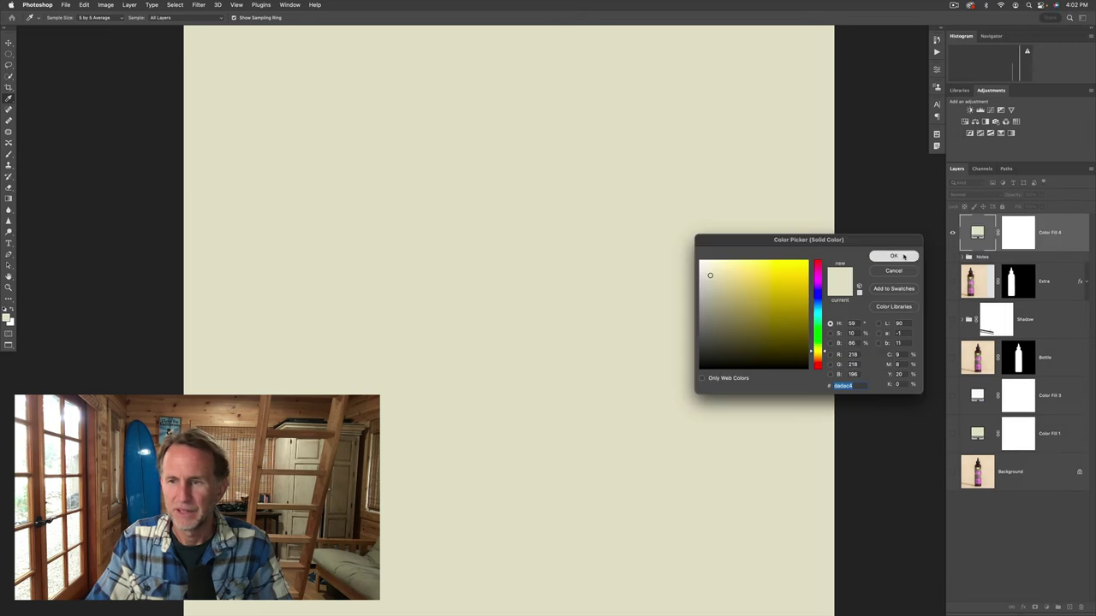
{"action": "left_click_drag", "start_coordinate": [977, 230], "coordinate": [1081, 607]}
- Show the masked Bottle layer over the beige Color Fill 1 backdrop to review the cutout
{"action": "left_click", "coordinate": [953, 395]}
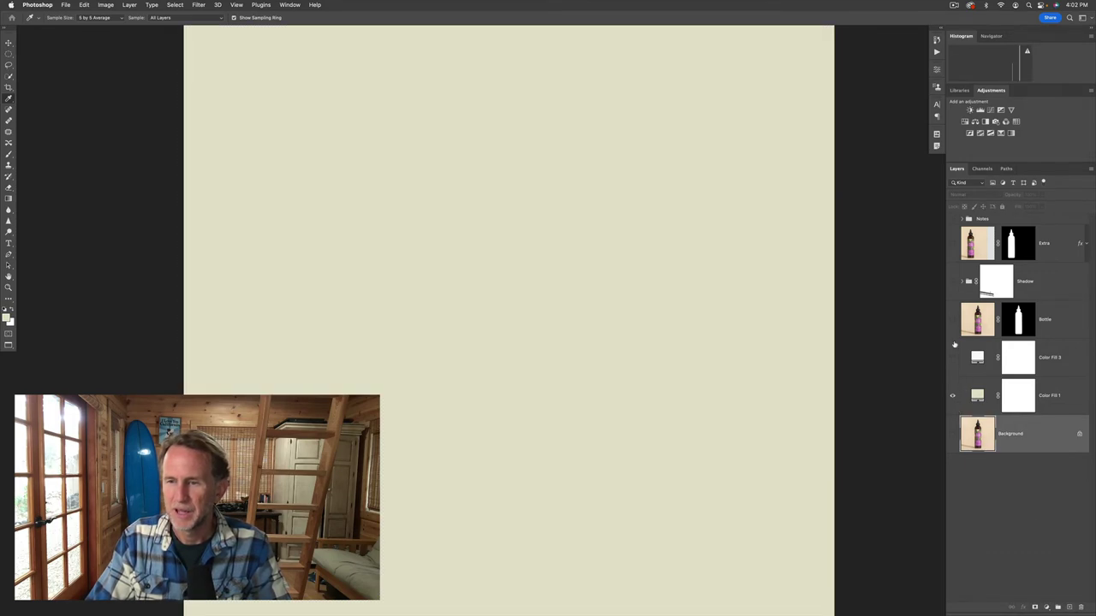
{"action": "left_click", "coordinate": [952, 319]}
{"action": "left_click", "coordinate": [973, 322]}
{"action": "scroll", "coordinate": [629, 350], "scroll_direction": "left", "scroll_amount": 2}
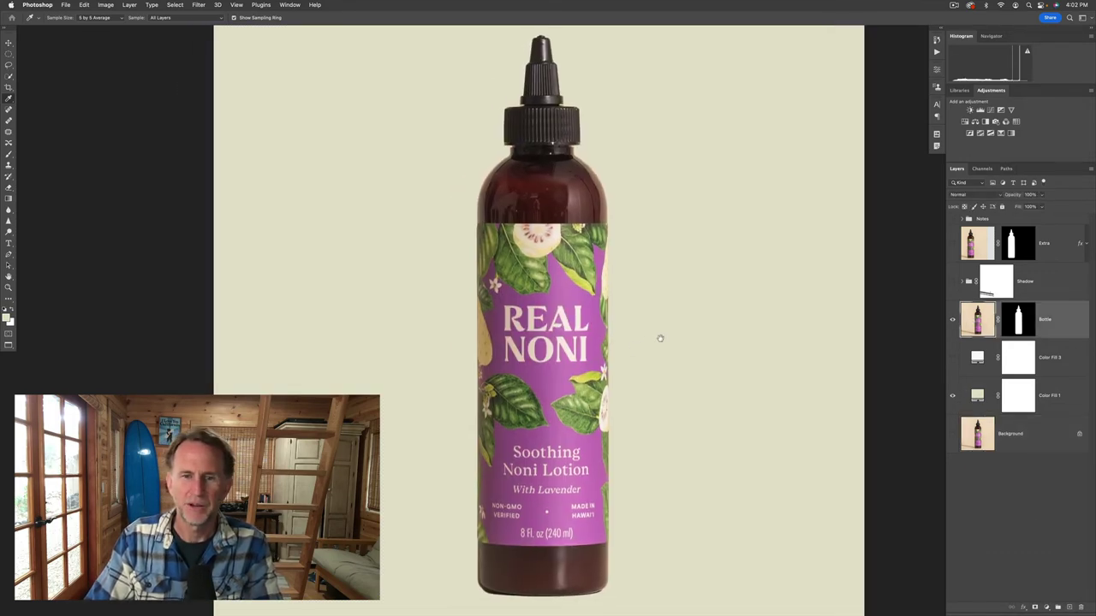
- Show only the Background photo and select the bottle with Select Subject
{"action": "left_click", "coordinate": [8, 77]}
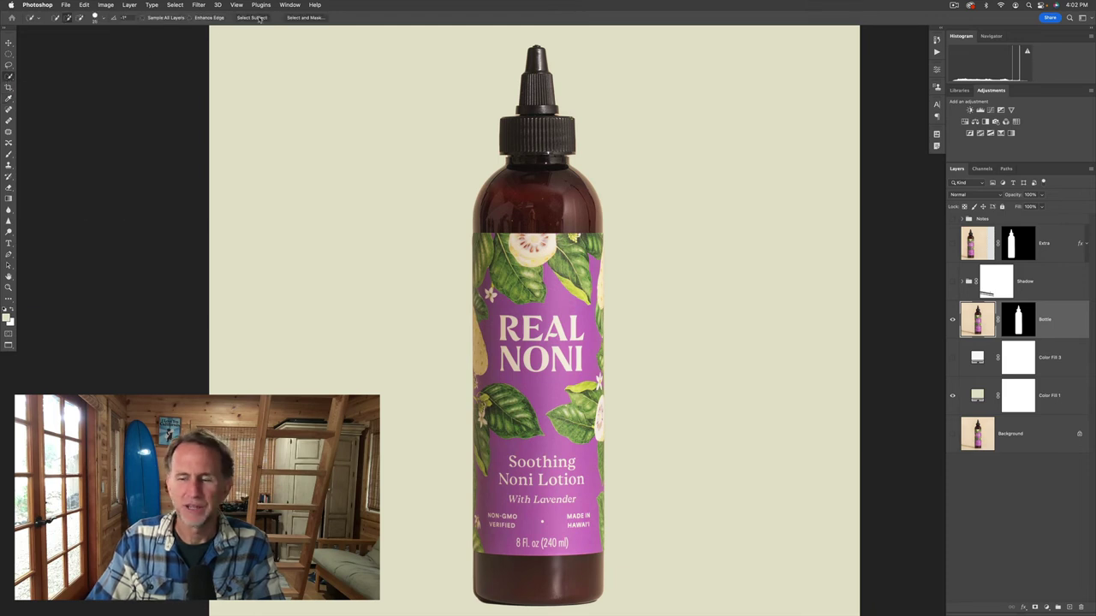
{"action": "left_click", "coordinate": [952, 320]}
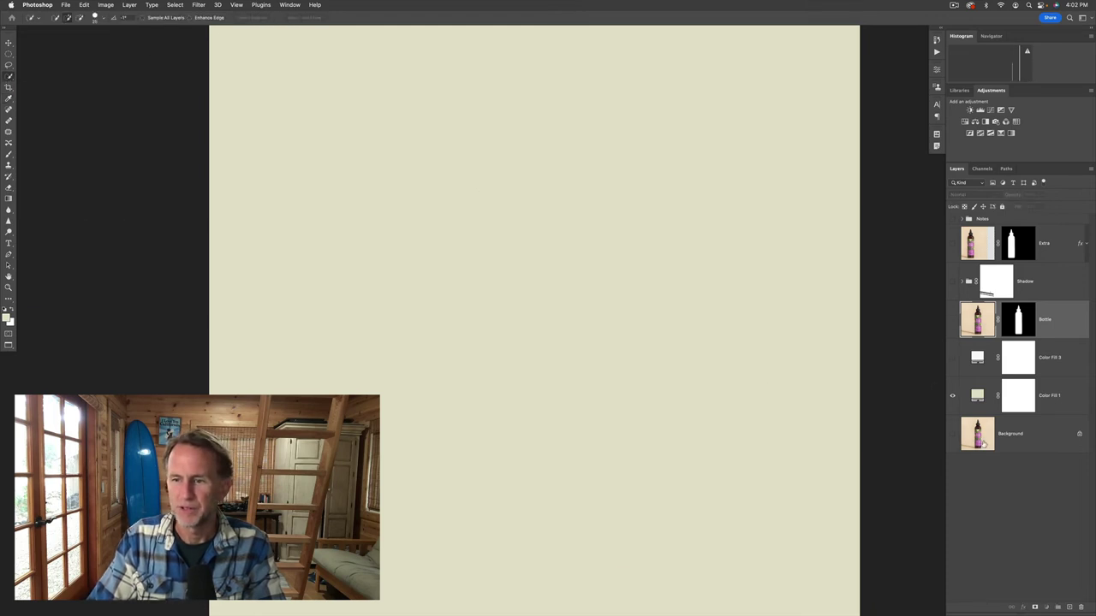
{"action": "left_click", "coordinate": [973, 436]}
{"action": "left_click", "coordinate": [952, 395]}
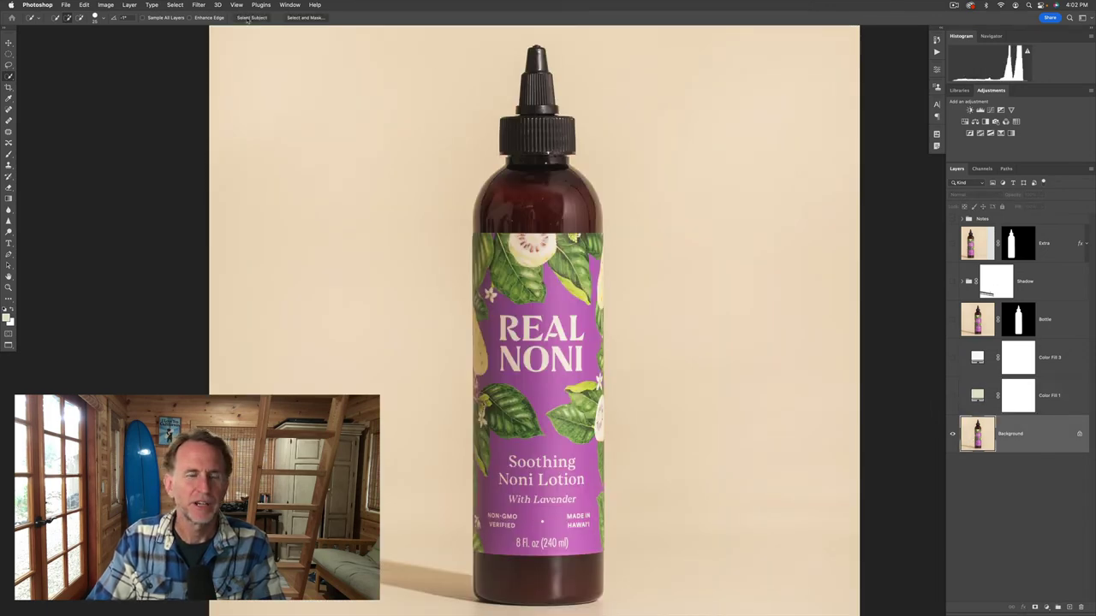
{"action": "left_click", "coordinate": [247, 19]}
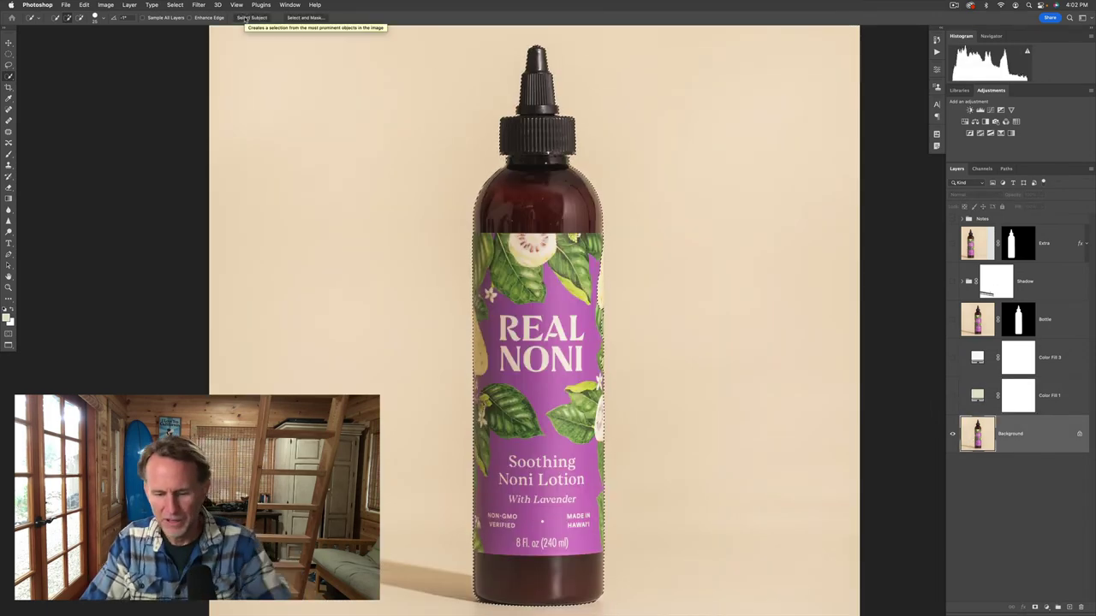
- Open Select and Mask and add the missing strip of the label's right edge with a size 50 Quick Selection brush
{"action": "left_click", "coordinate": [306, 18]}
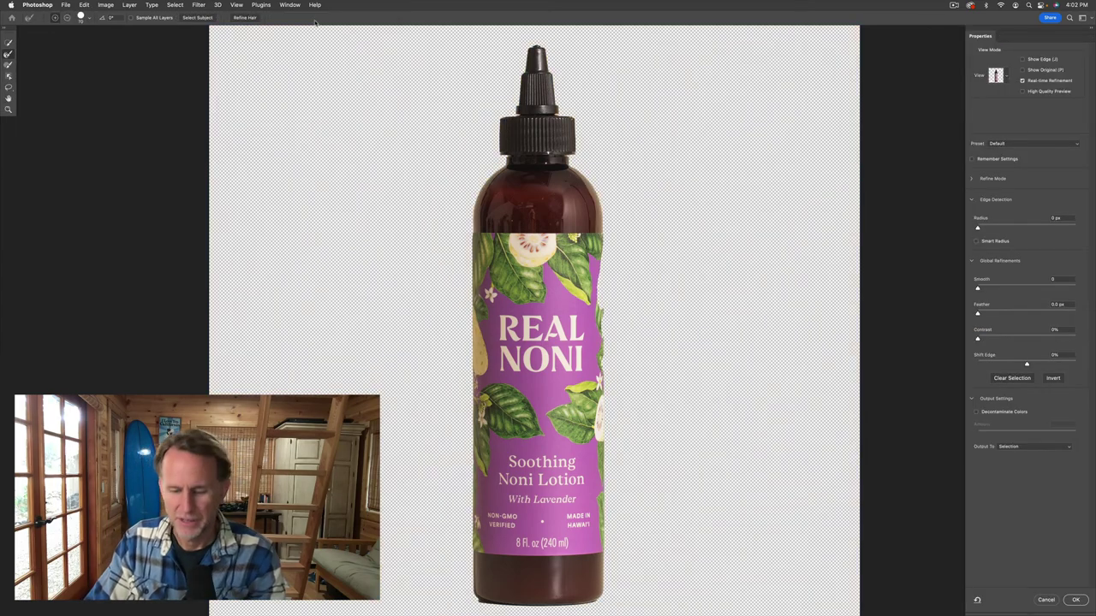
{"action": "scroll", "coordinate": [552, 339], "scroll_direction": "up", "scroll_amount": 5}
{"action": "scroll", "coordinate": [338, 265], "scroll_direction": "right", "scroll_amount": 6}
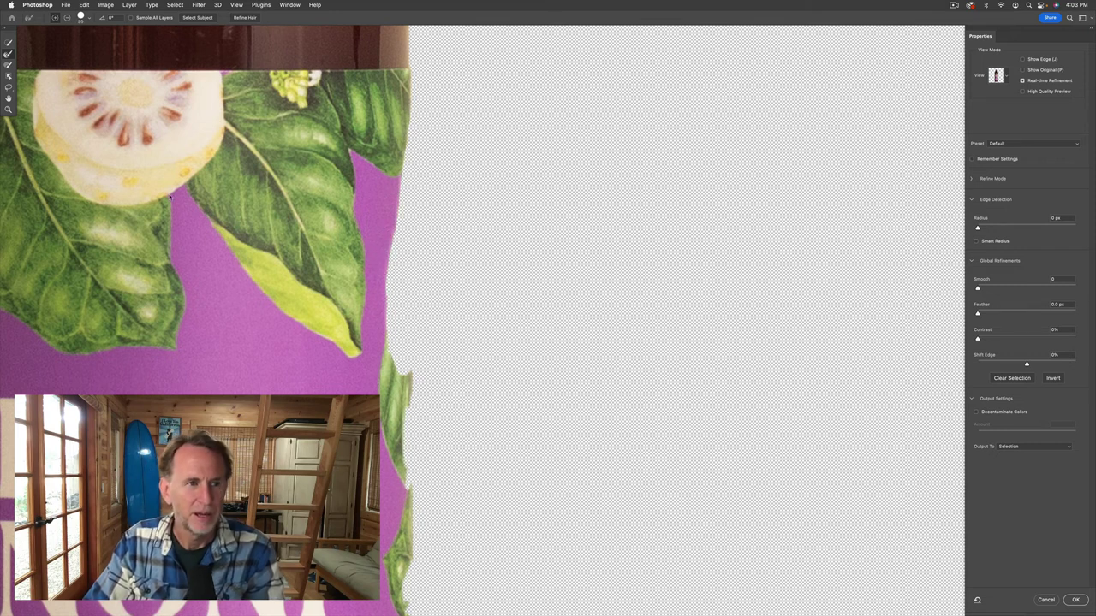
{"action": "left_click", "coordinate": [69, 18]}
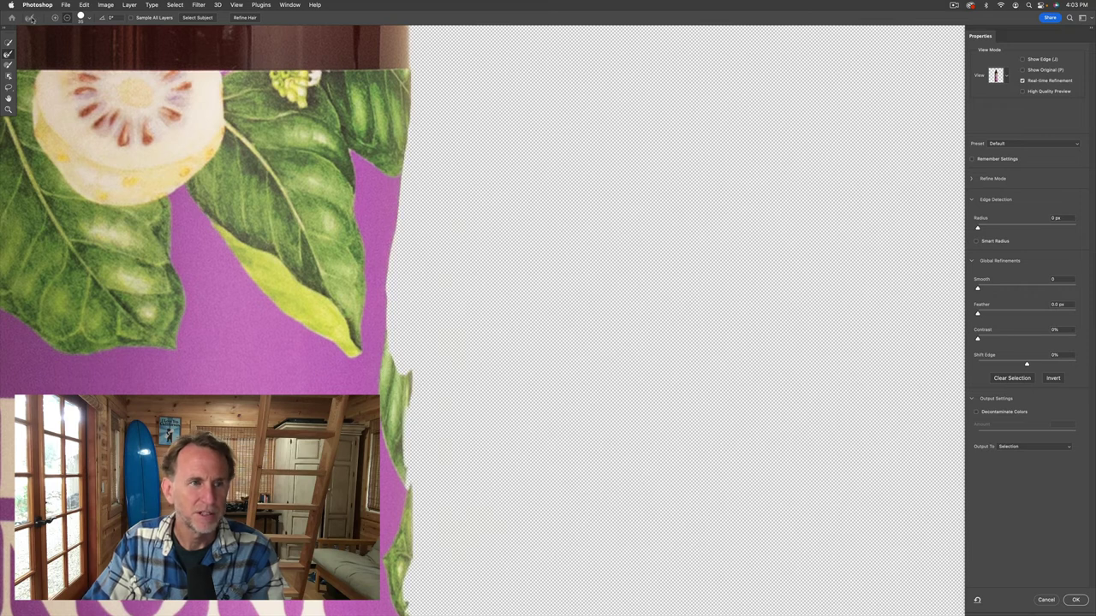
{"action": "left_click", "coordinate": [8, 42]}
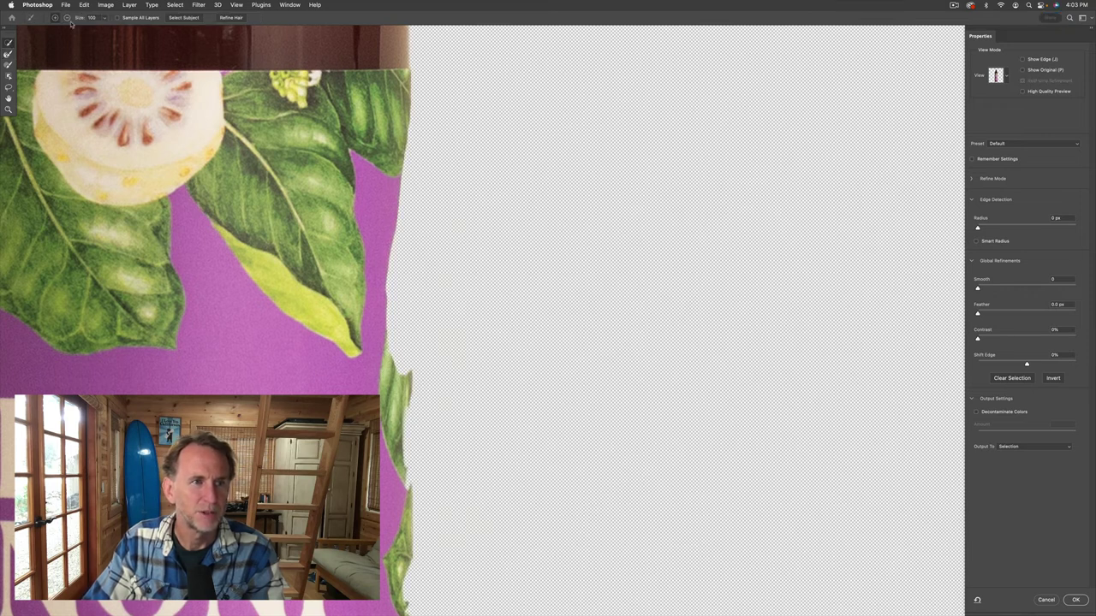
{"action": "key", "text": "bracketleft"}
{"action": "key", "text": "bracketleft"}
{"action": "key", "text": "bracketleft"}
{"action": "key", "text": "bracketleft"}
{"action": "key", "text": "bracketleft"}
{"action": "mouse_move", "coordinate": [396, 274]}
{"action": "left_mouse_down"}
{"action": "mouse_move", "coordinate": [396, 360]}
{"action": "mouse_move", "coordinate": [400, 339]}
{"action": "left_mouse_up"}
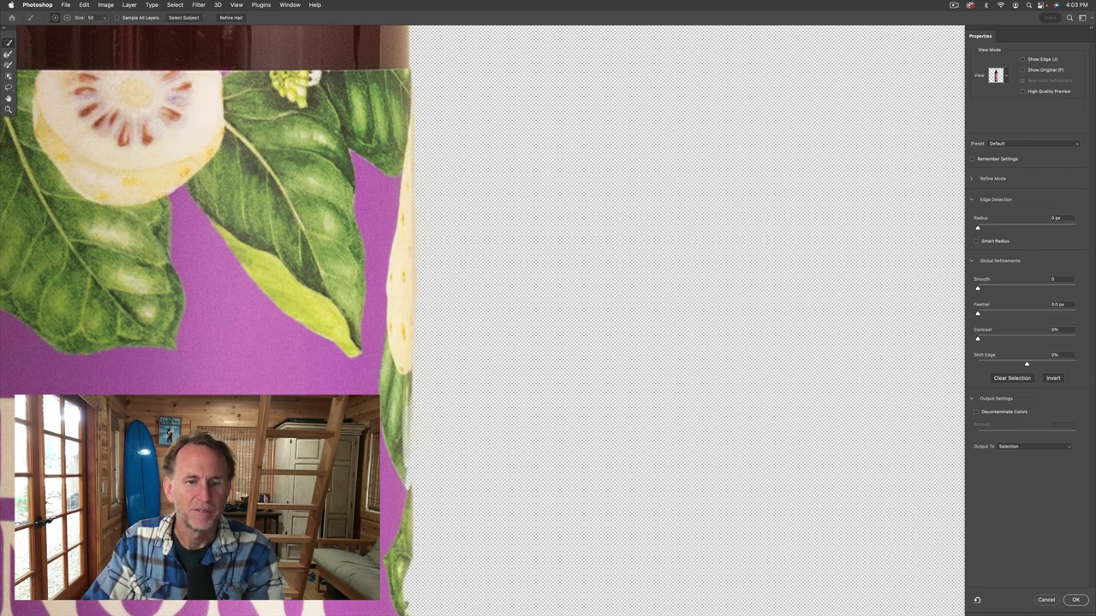
- Examine the selection edge along the label, base and cap of the bottle, switching from transparency to the red Overlay view
{"action": "scroll", "coordinate": [409, 463], "scroll_direction": "down", "scroll_amount": 5}
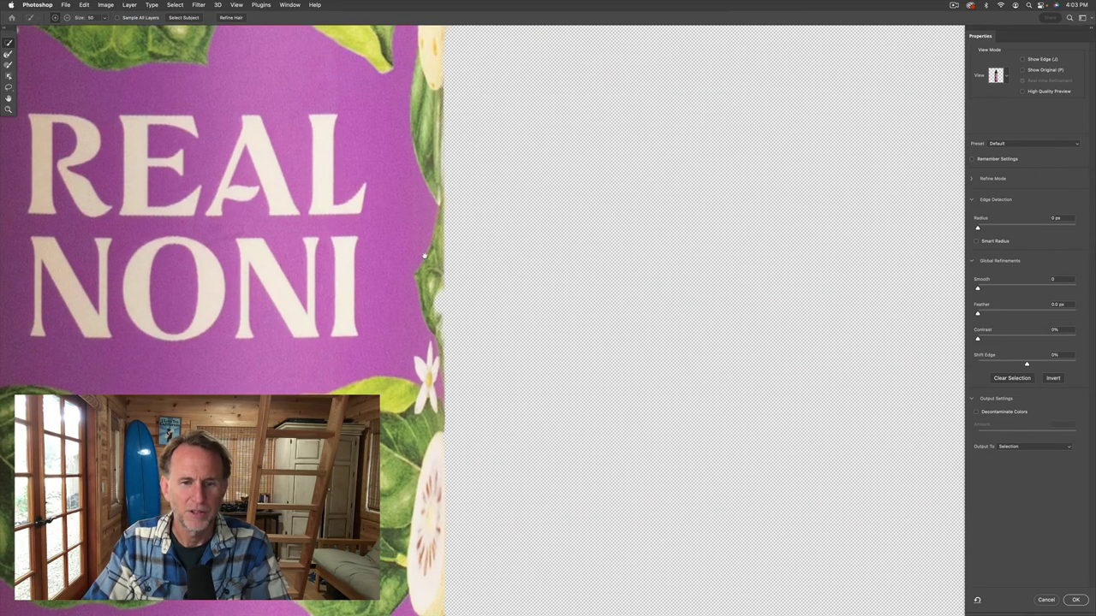
{"action": "scroll", "coordinate": [414, 416], "scroll_direction": "down", "scroll_amount": 15}
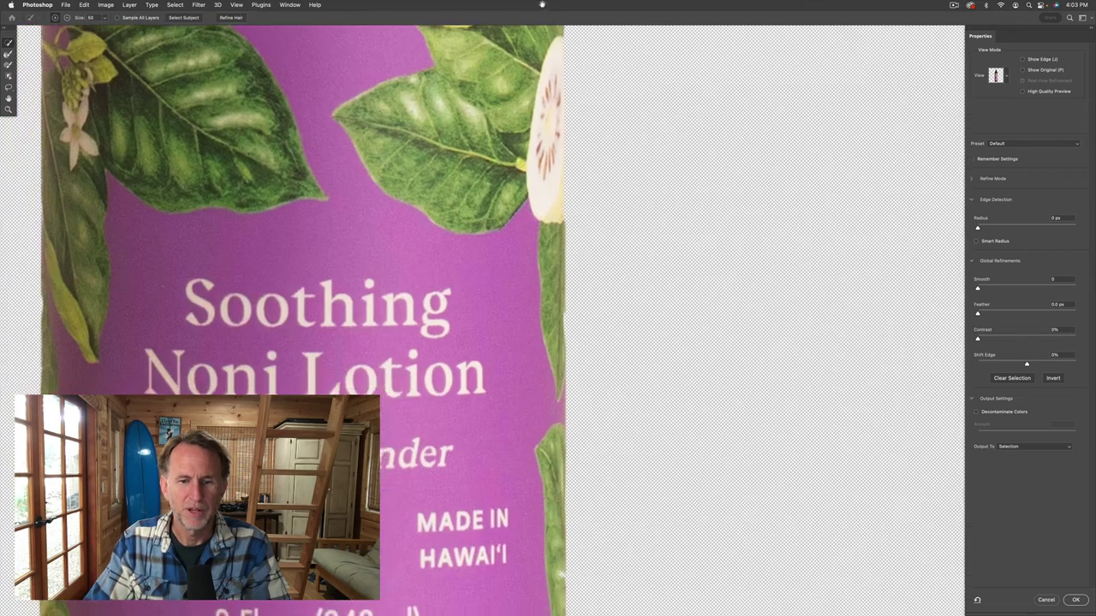
{"action": "scroll", "coordinate": [483, 312], "scroll_direction": "up", "scroll_amount": 1}
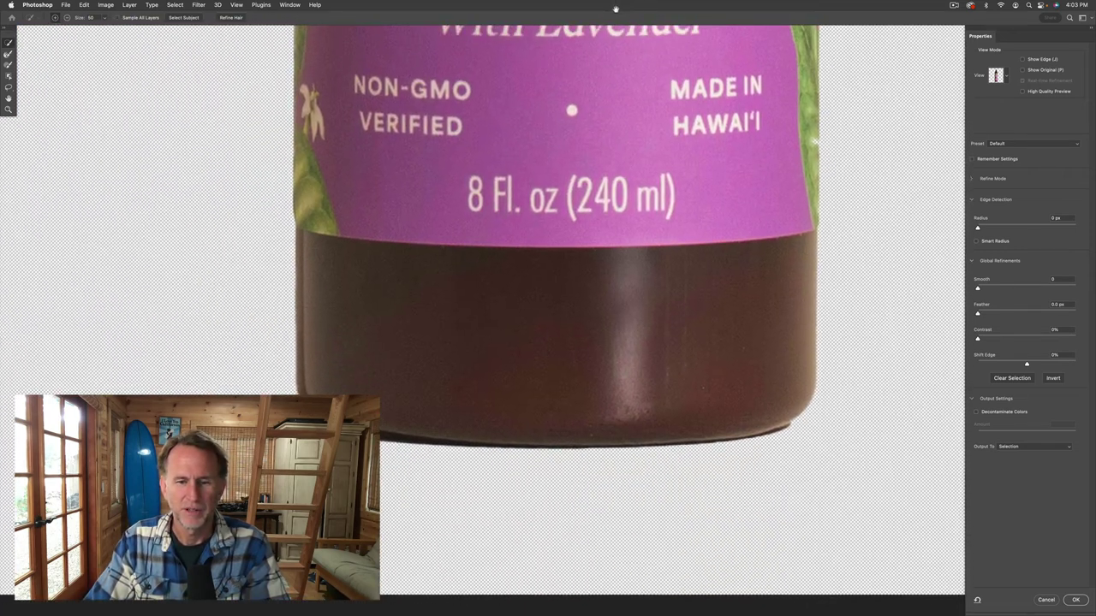
{"action": "key", "text": "alt"}
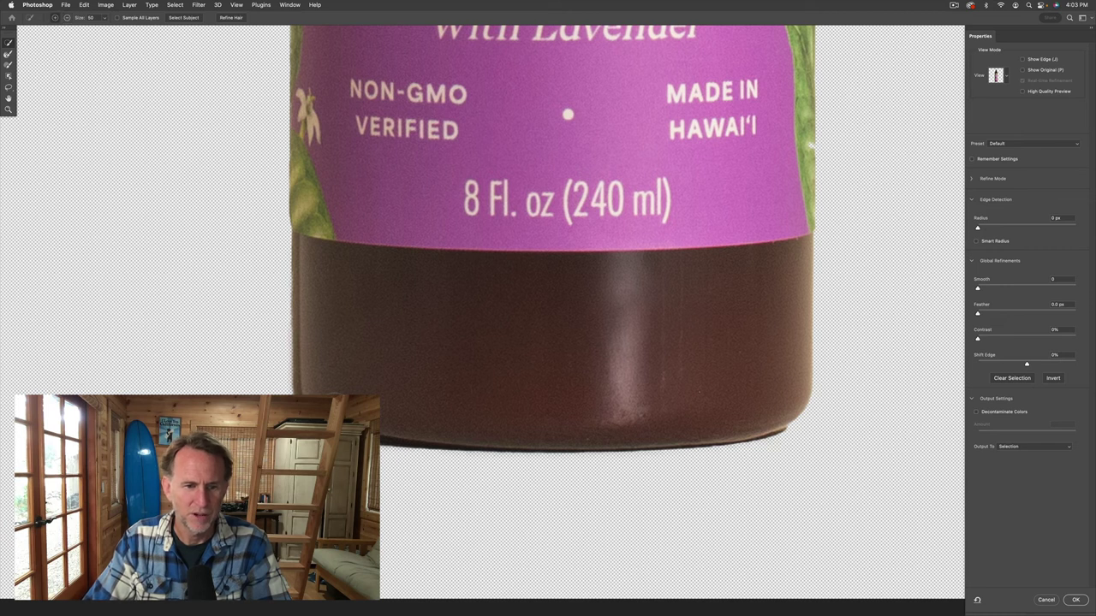
{"action": "key", "text": "v"}
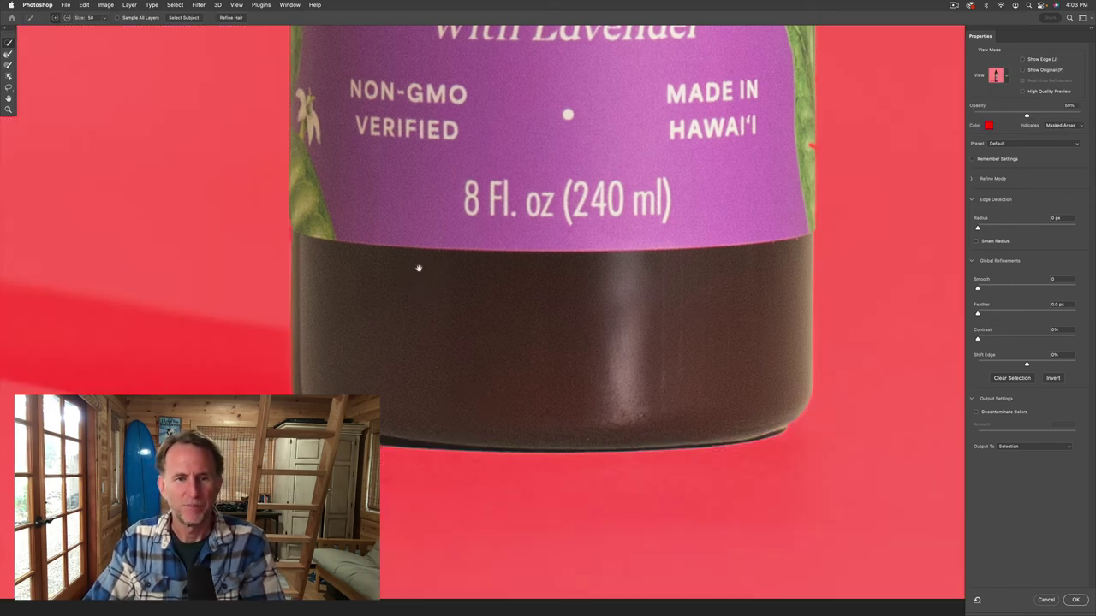
{"action": "scroll", "coordinate": [419, 306], "scroll_direction": "up", "scroll_amount": 15}
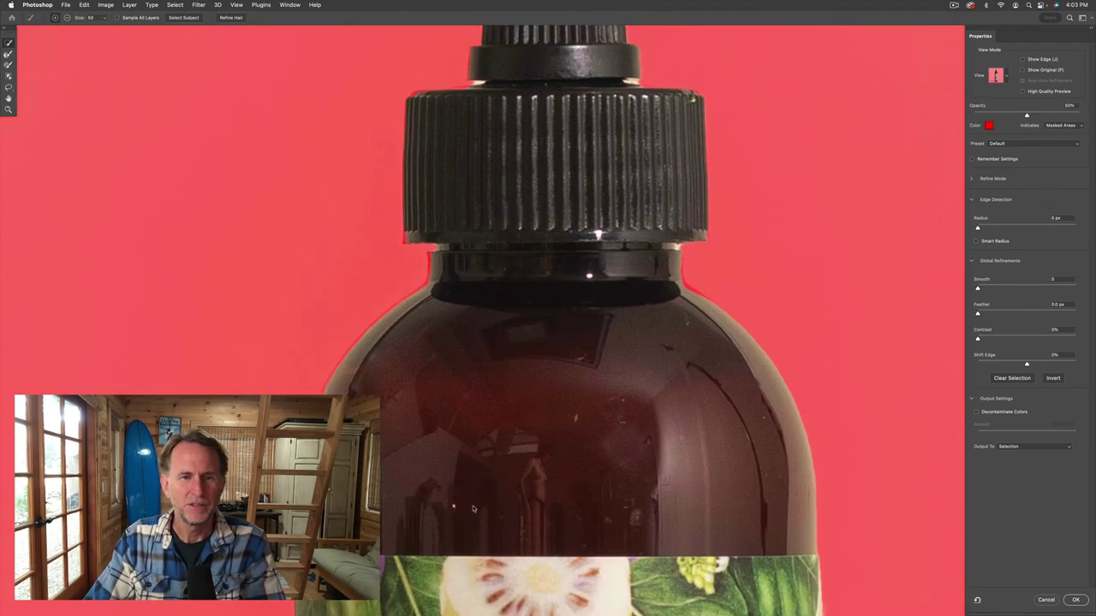
{"action": "scroll", "coordinate": [459, 587], "scroll_direction": "up", "scroll_amount": 3}
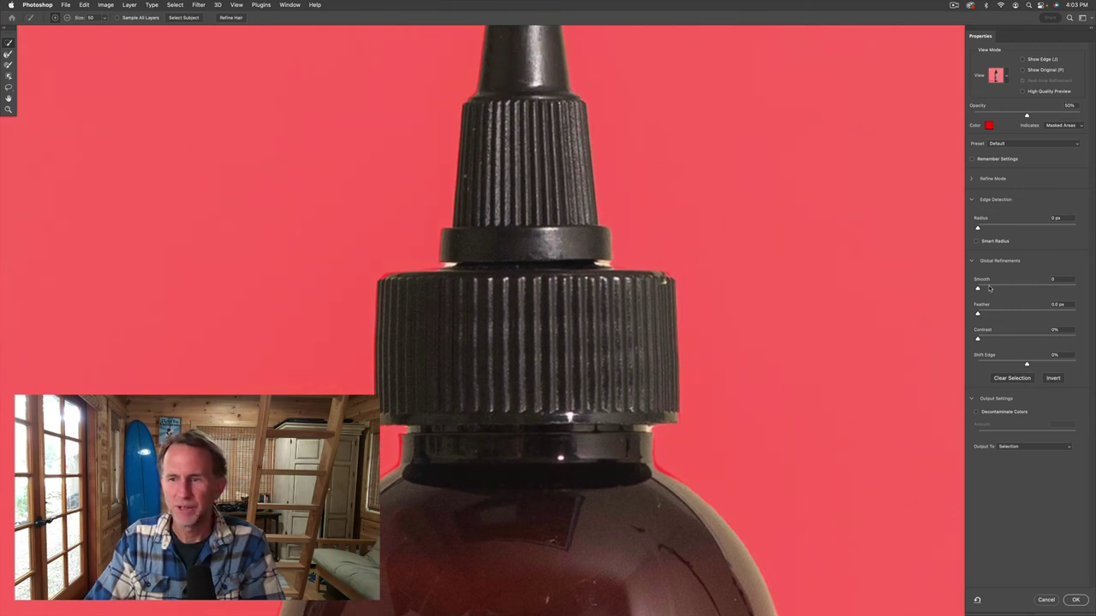
- Try Smooth 4 and Contrast 9% on the selection, leave Select and Mask without applying, and deselect the bottle
{"action": "left_click_drag", "start_coordinate": [979, 339], "coordinate": [986, 340]}
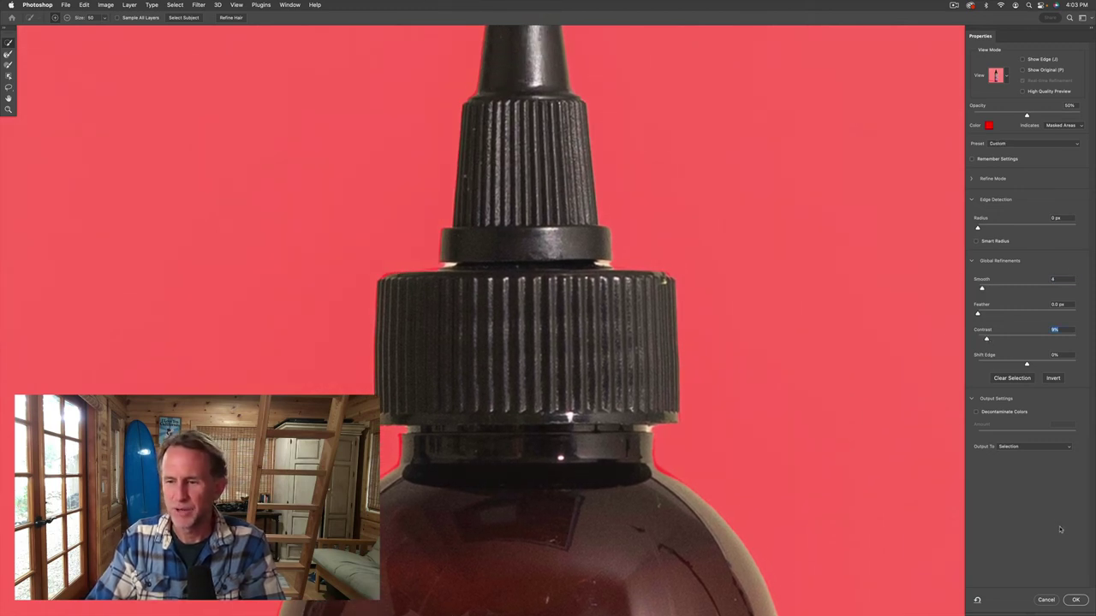
{"action": "left_click", "coordinate": [1047, 601]}
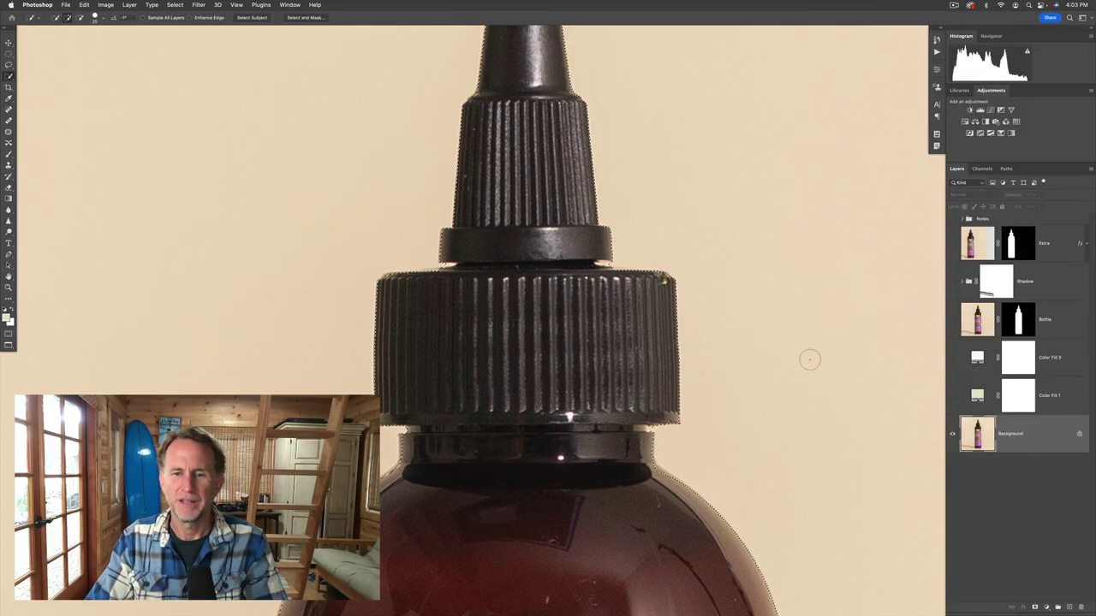
{"action": "key", "text": "super+minus"}
{"action": "key", "text": "super+minus"}
{"action": "key", "text": "super+minus"}
{"action": "key", "text": "super+minus"}
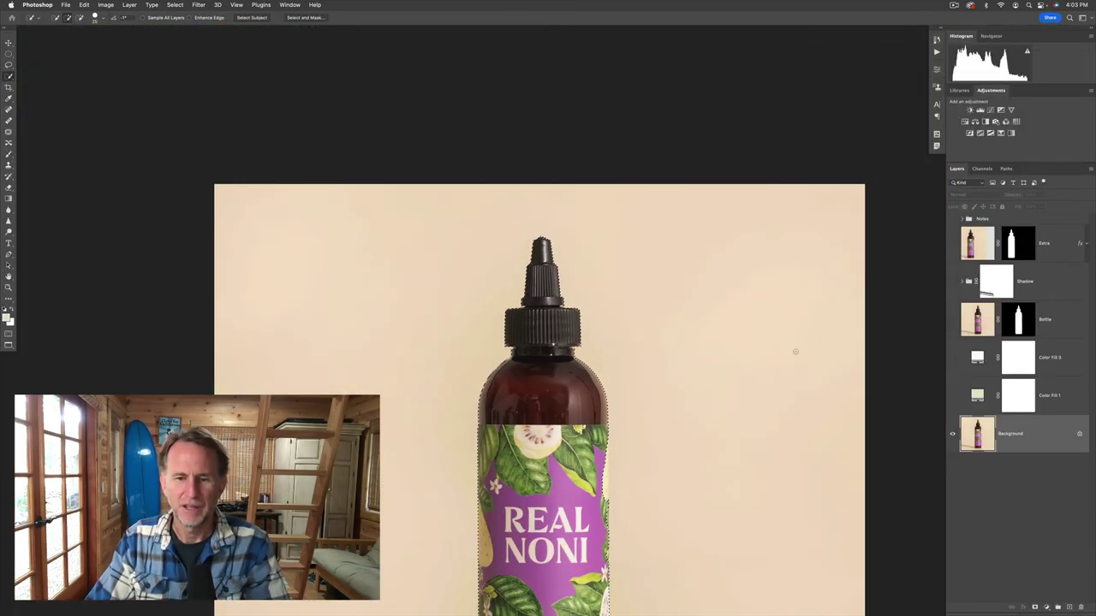
{"action": "left_click_drag", "start_coordinate": [727, 369], "coordinate": [682, 230]}
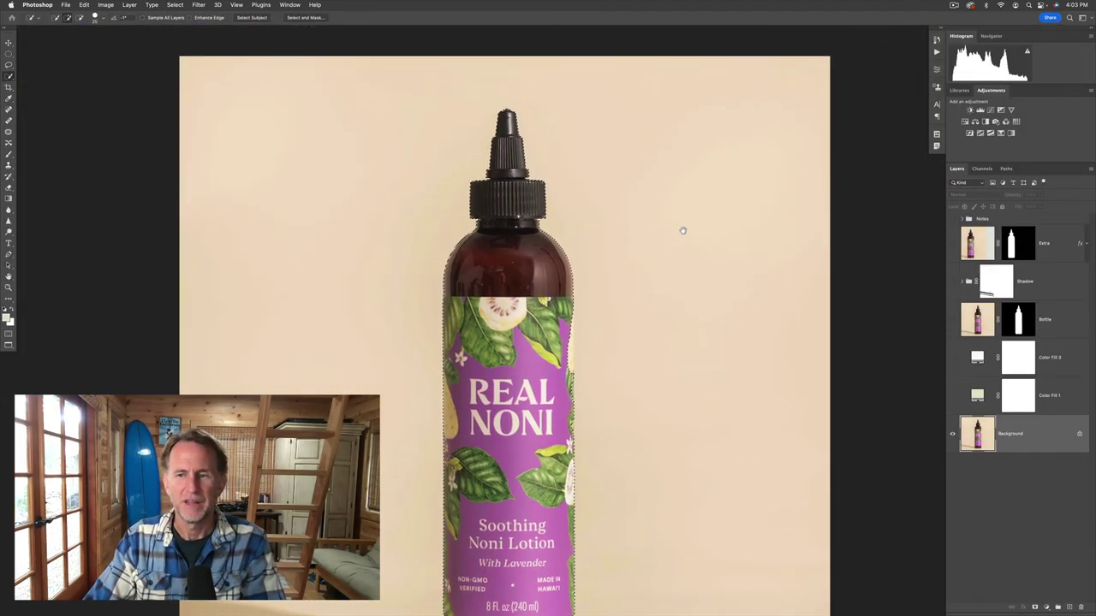
{"action": "key", "text": "super+d"}
- Hide the Background photo, show the Bottle, Color Fill 1 and Shadow group, and expand the Shadow group
{"action": "left_click", "coordinate": [952, 434]}
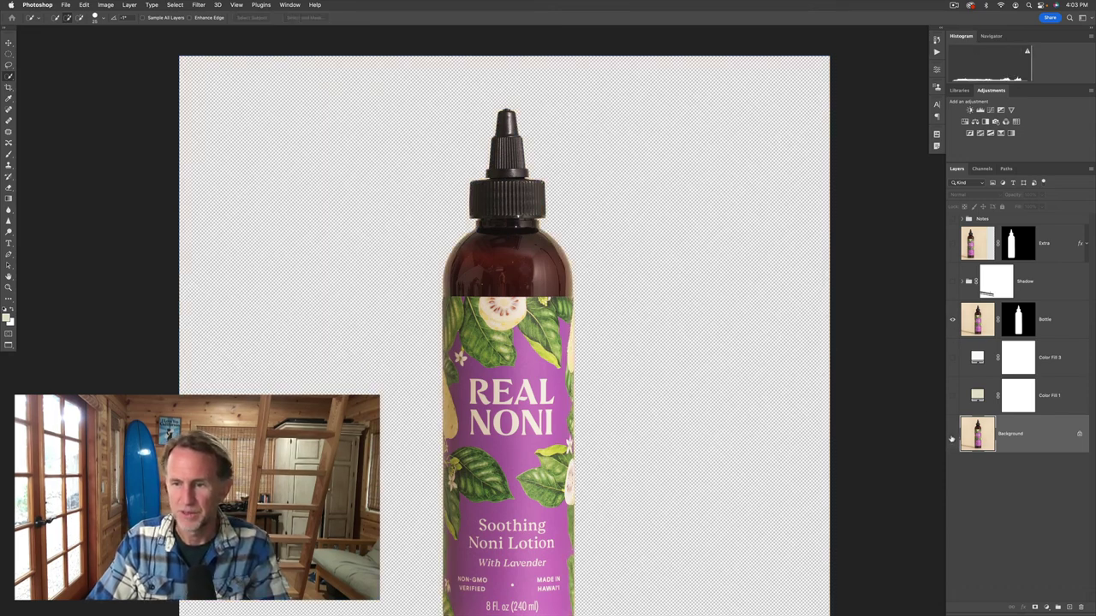
{"action": "left_click", "coordinate": [951, 397]}
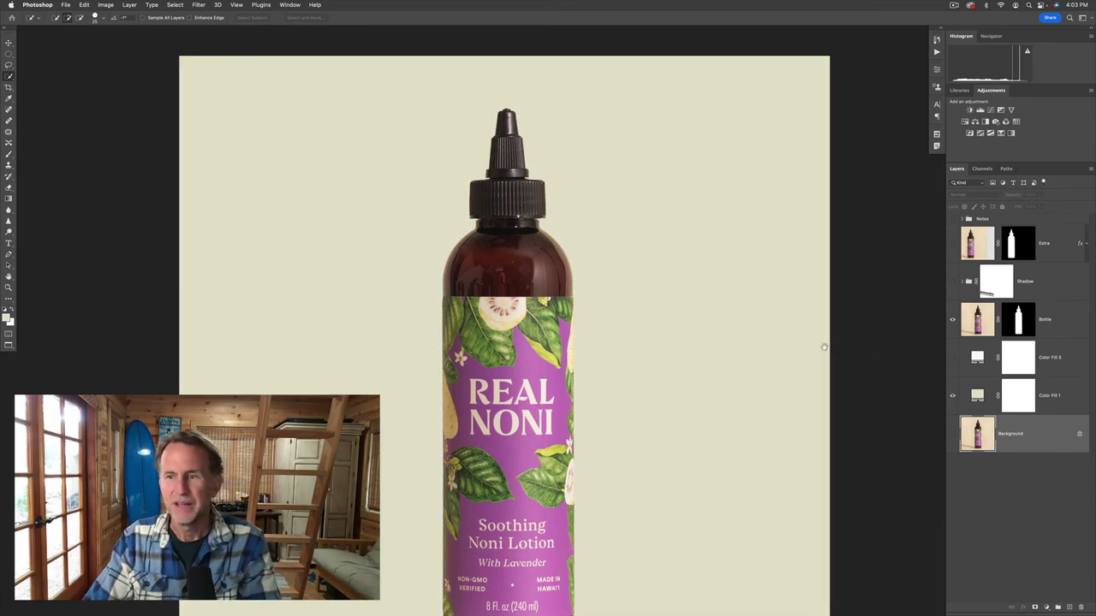
{"action": "scroll", "coordinate": [825, 347], "scroll_direction": "down", "scroll_amount": 3}
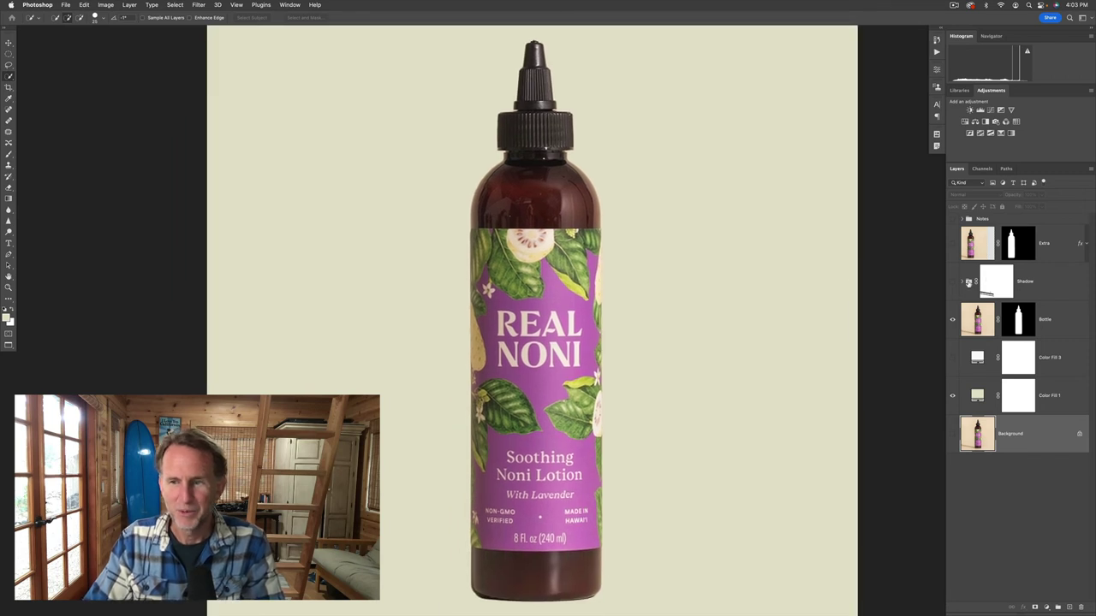
{"action": "left_click", "coordinate": [952, 283]}
{"action": "left_click", "coordinate": [962, 283]}
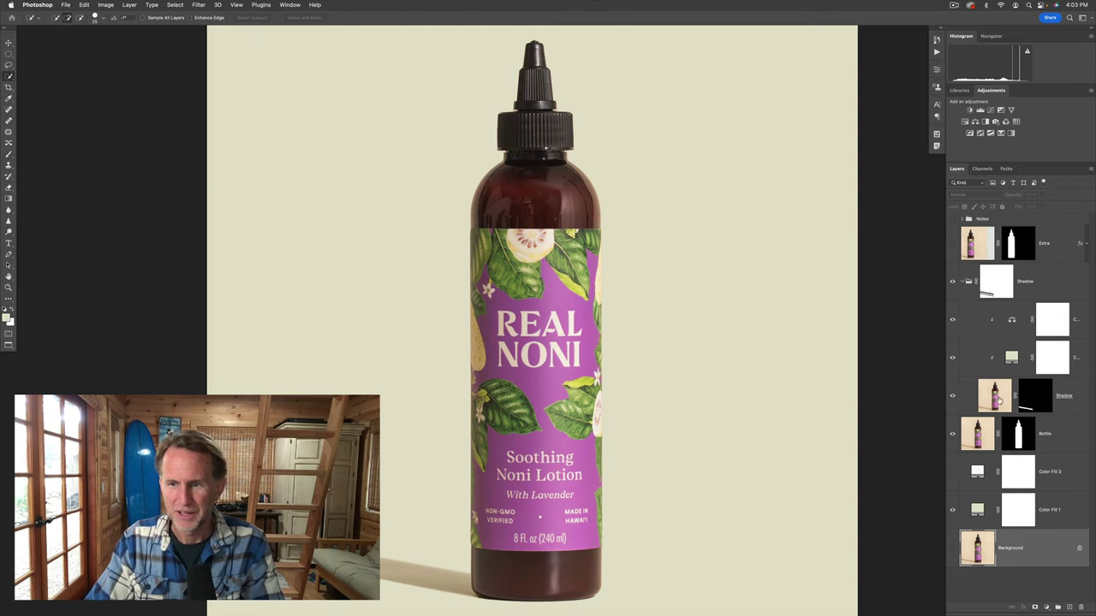
- Select the masked Shadow layer inside the Shadow group and switch its visibility off and on to compare
{"action": "left_click", "coordinate": [997, 401]}
{"action": "left_click", "coordinate": [952, 396]}
{"action": "left_click", "coordinate": [952, 396]}
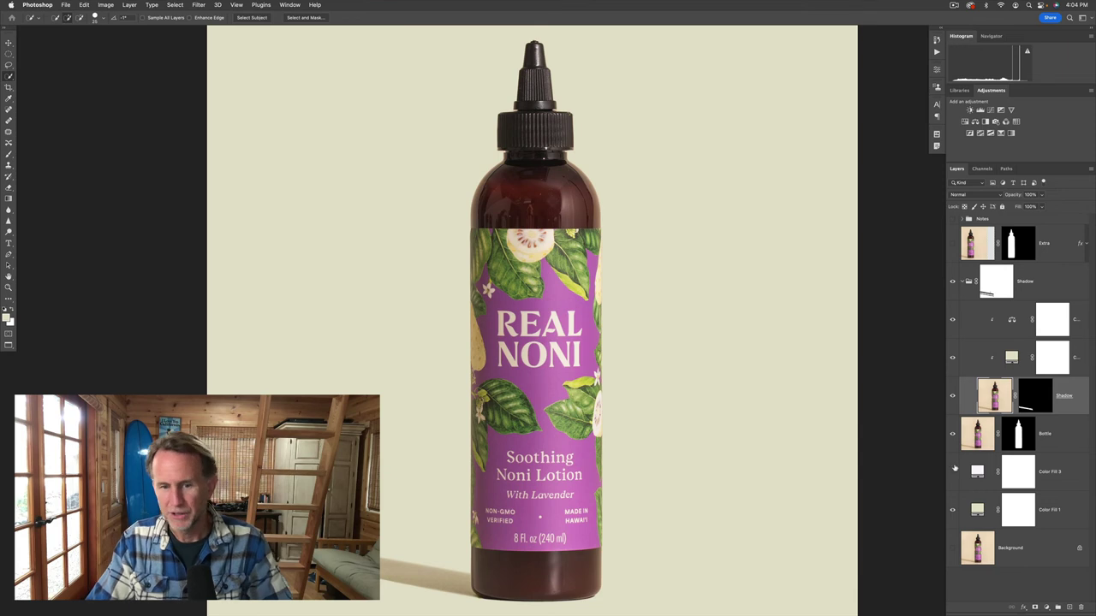
- Compare the original Background photo alone with the layered cutout by repeatedly isolating Background and restoring the other layers
{"action": "left_click", "coordinate": [952, 550], "text": "alt"}
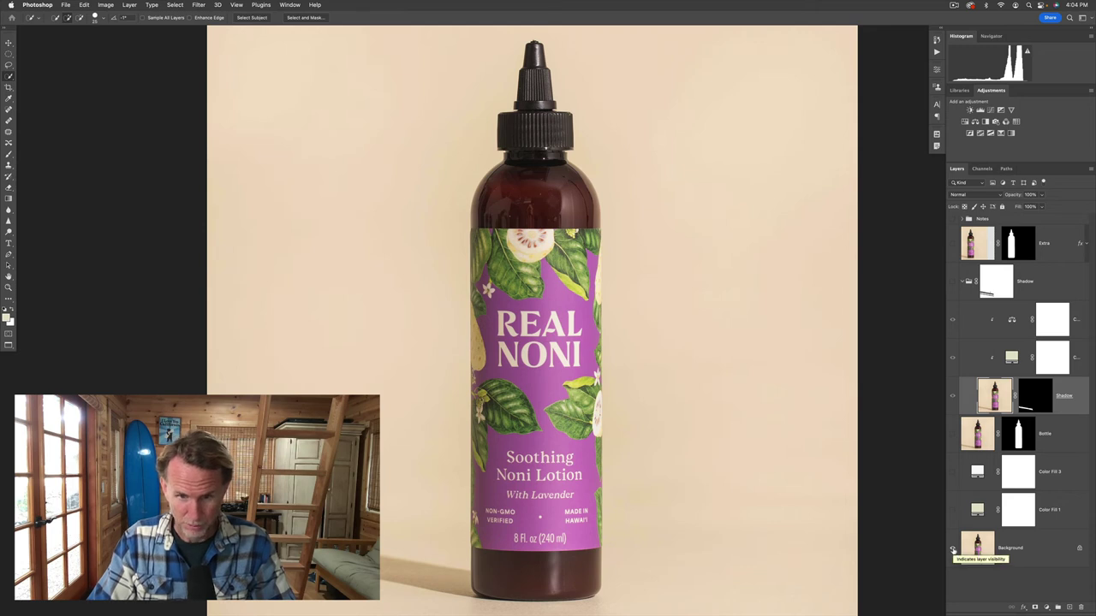
{"action": "left_click", "coordinate": [953, 550], "text": "alt"}
{"action": "left_click", "coordinate": [953, 551], "text": "alt"}
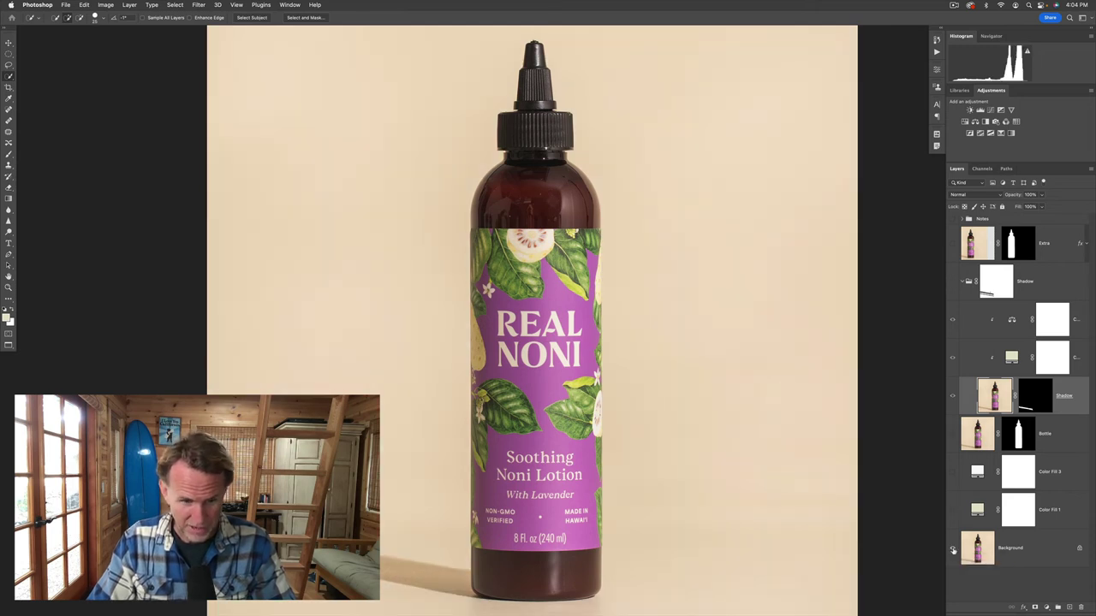
{"action": "left_click", "coordinate": [953, 550], "text": "alt"}
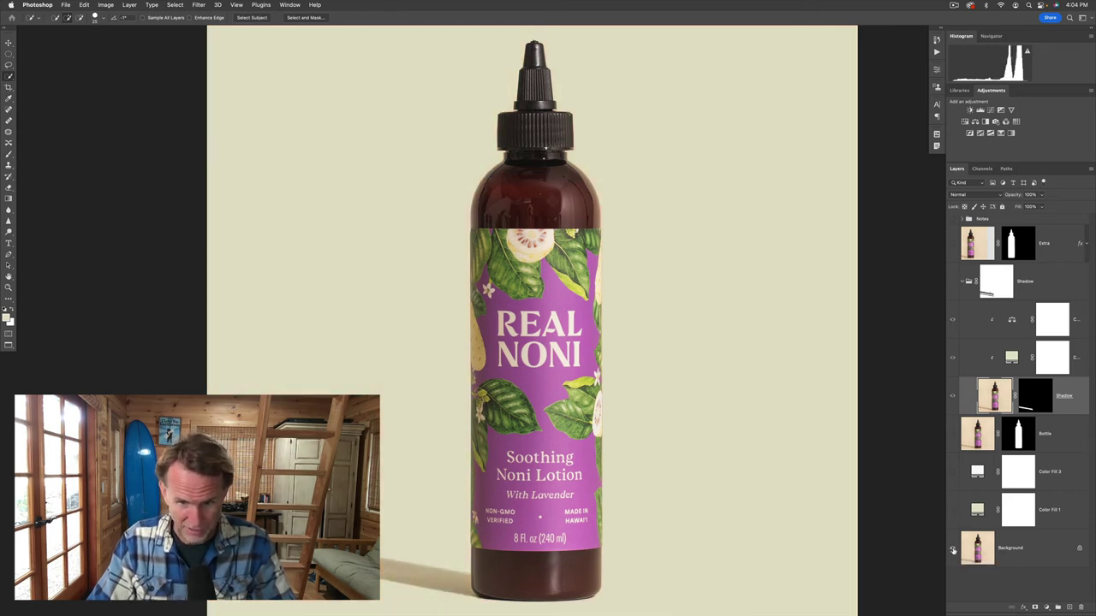
{"action": "left_click", "coordinate": [953, 550], "text": "alt"}
{"action": "left_click", "coordinate": [953, 550], "text": "alt"}
{"action": "left_click", "coordinate": [953, 550], "text": "alt"}
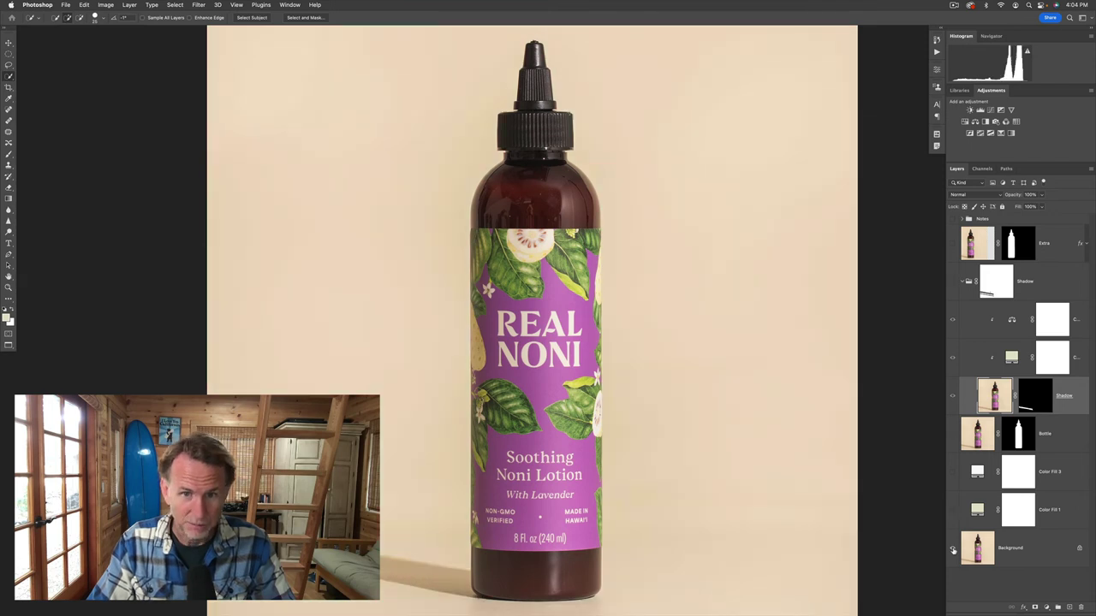
{"action": "left_click", "coordinate": [953, 551], "text": "alt"}
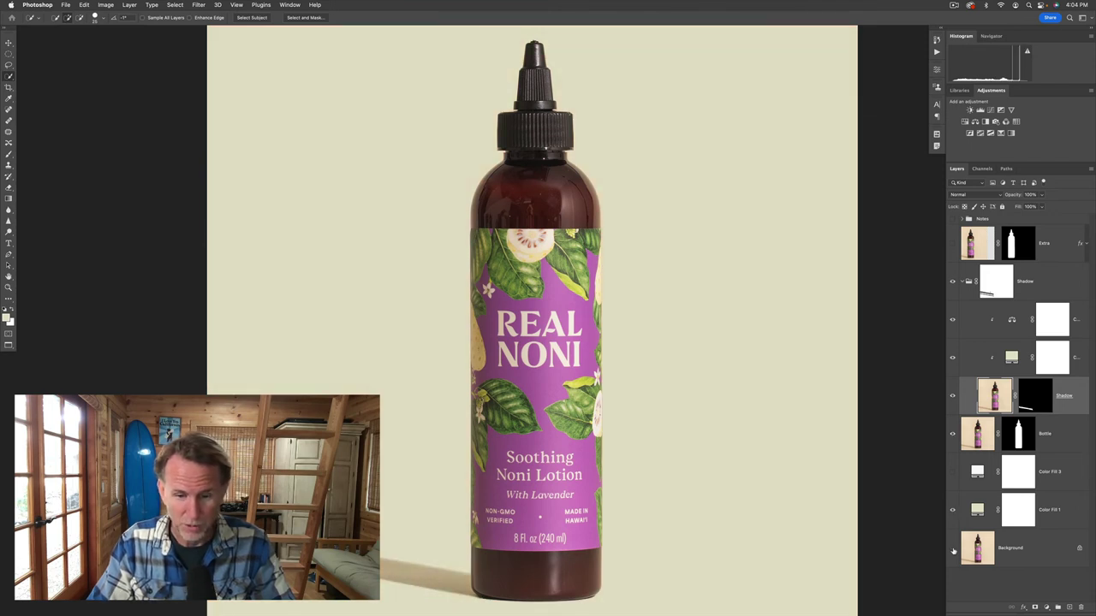
{"action": "left_click", "coordinate": [953, 551], "text": "alt"}
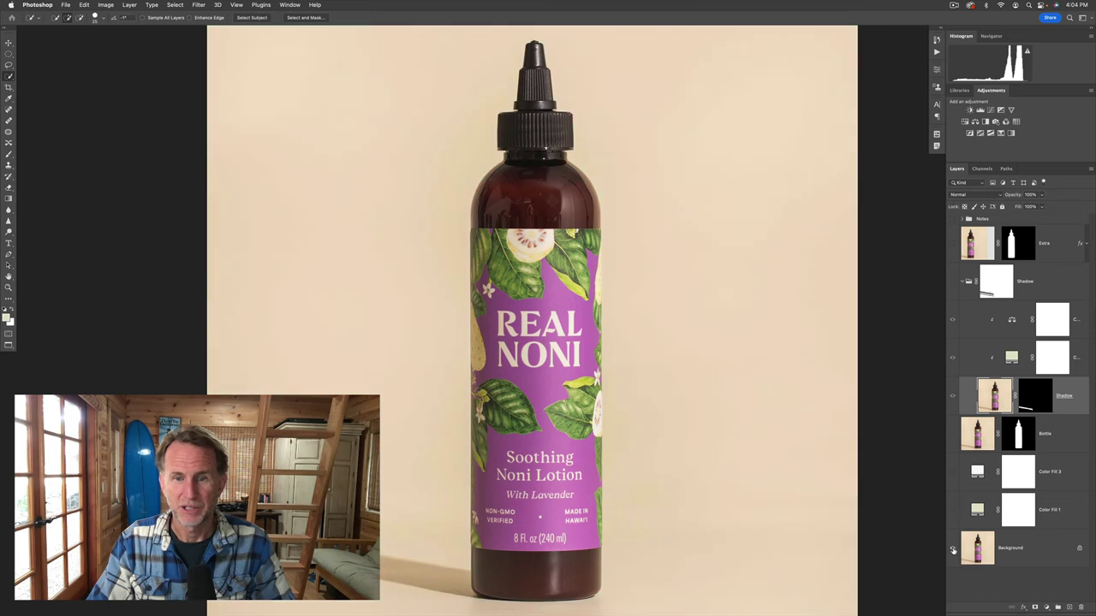
{"action": "left_click", "coordinate": [953, 551], "text": "alt"}
{"action": "left_click", "coordinate": [953, 550], "text": "alt"}
{"action": "left_click", "coordinate": [953, 551], "text": "alt"}
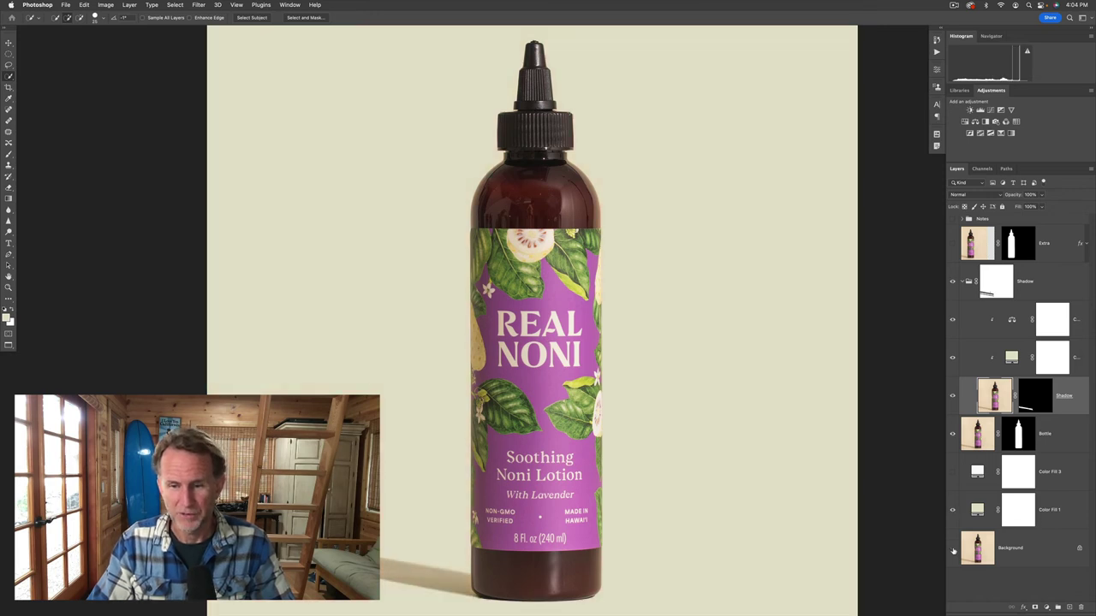
{"action": "left_click", "coordinate": [953, 550], "text": "alt"}
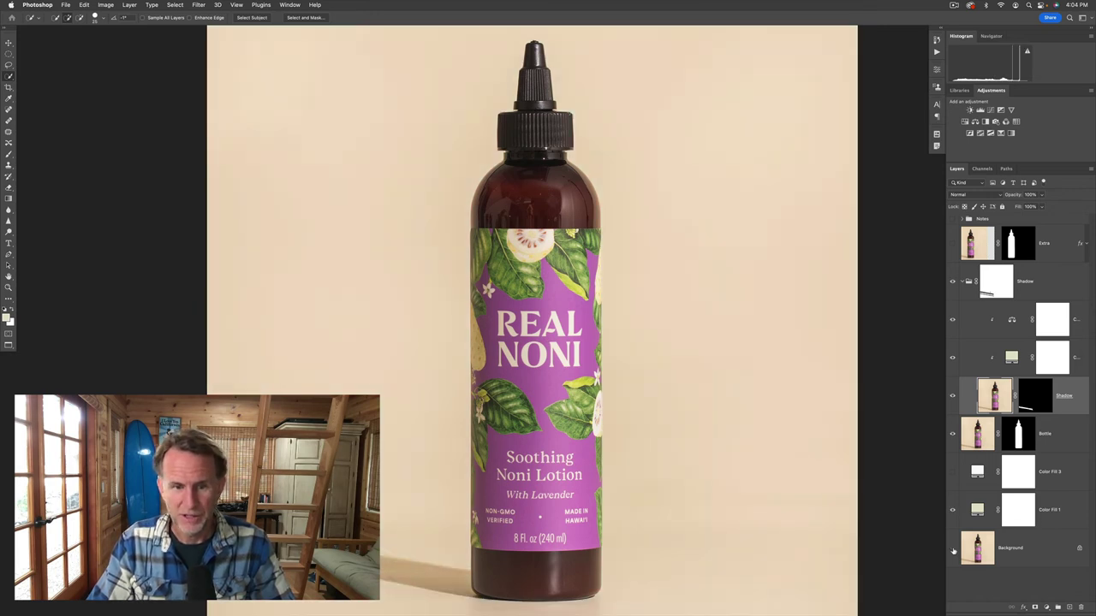
{"action": "left_click", "coordinate": [953, 550], "text": "alt"}
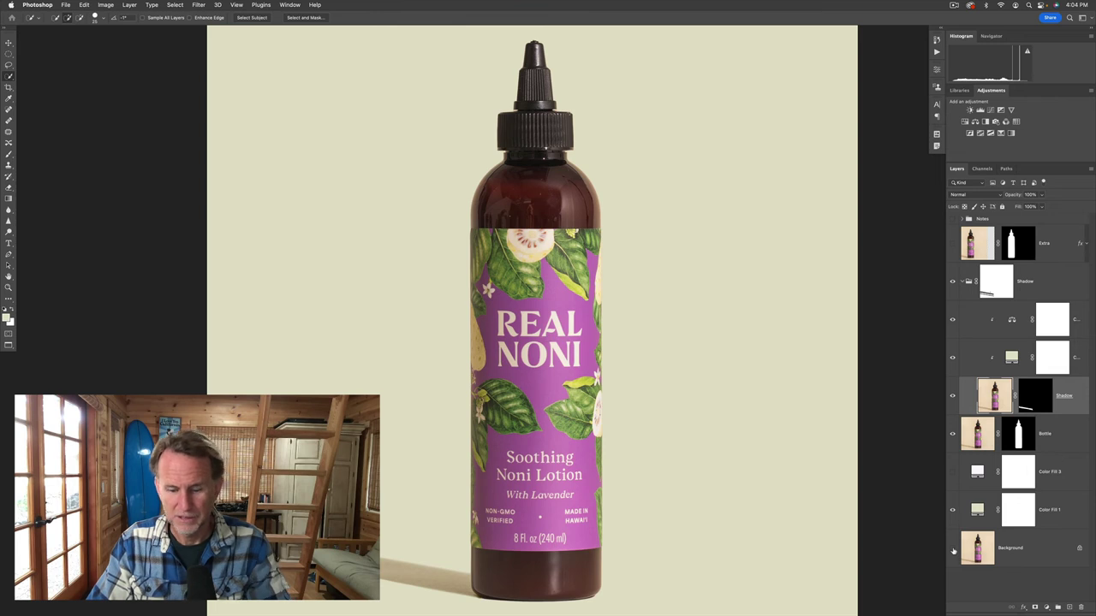
- Collapse and select the Shadow group, and add a Selective Color adjustment layer above it
{"action": "key", "text": "super+minus"}
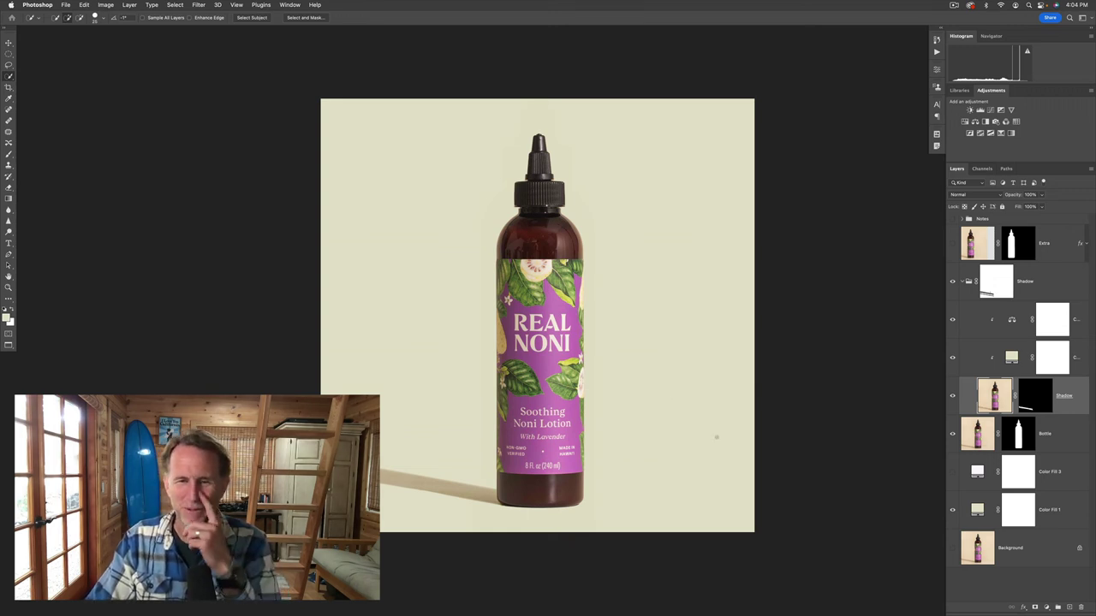
{"action": "left_click", "coordinate": [962, 282]}
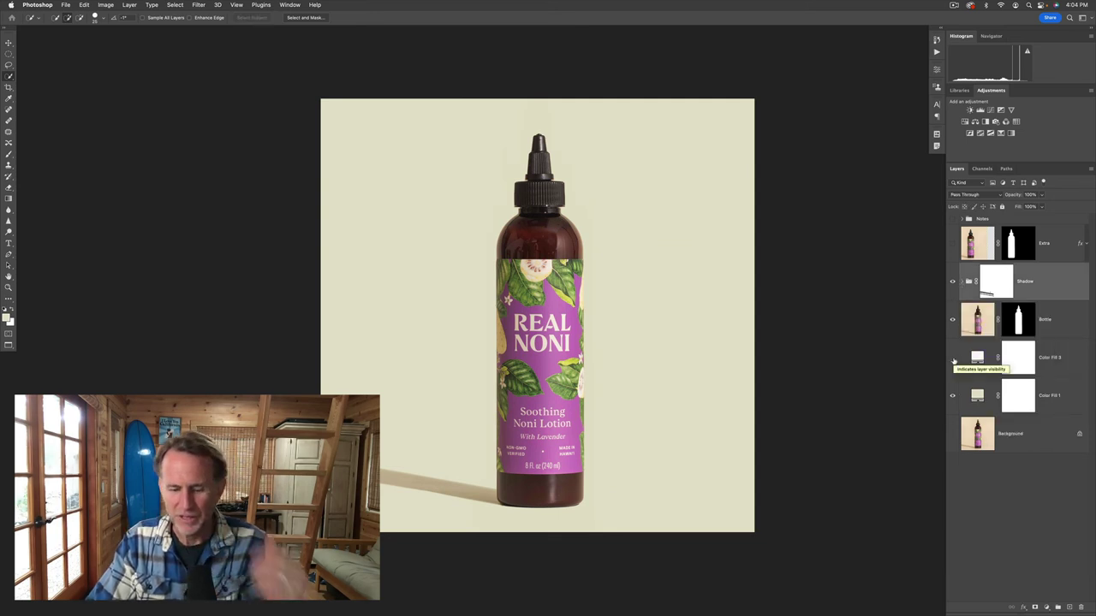
{"action": "key", "text": "super+plus"}
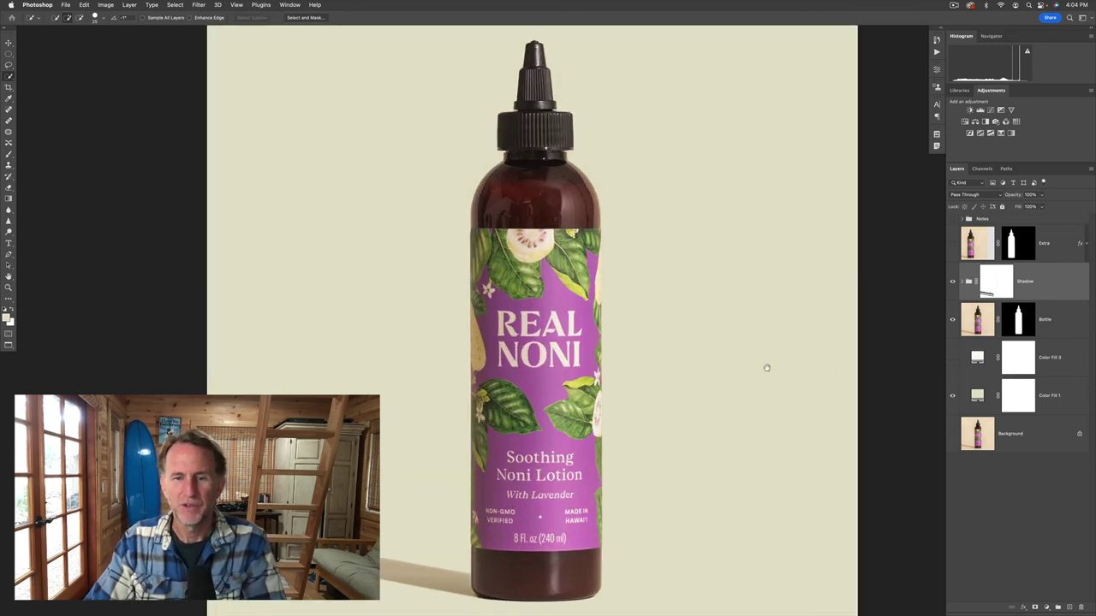
{"action": "scroll", "coordinate": [763, 364], "scroll_direction": "down", "scroll_amount": 1}
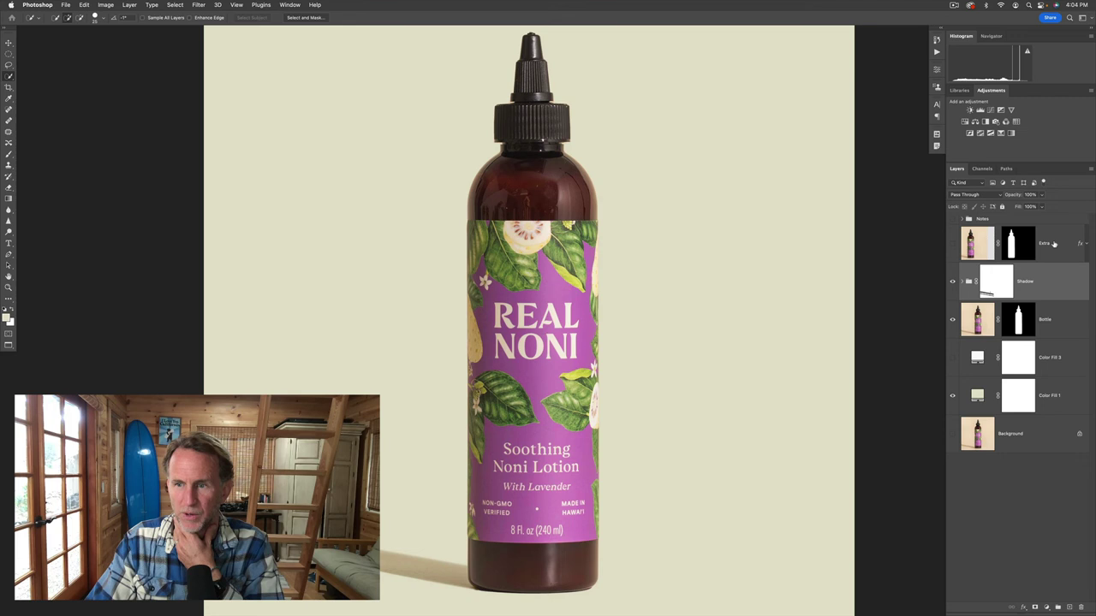
{"action": "left_click", "coordinate": [1047, 607]}
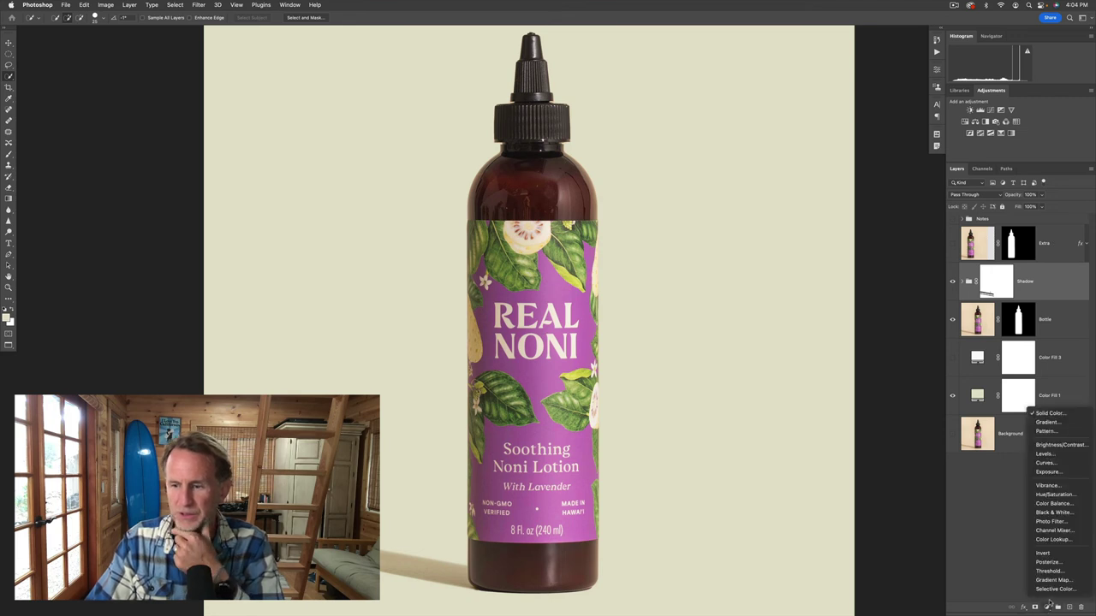
{"action": "left_click", "coordinate": [1054, 589]}
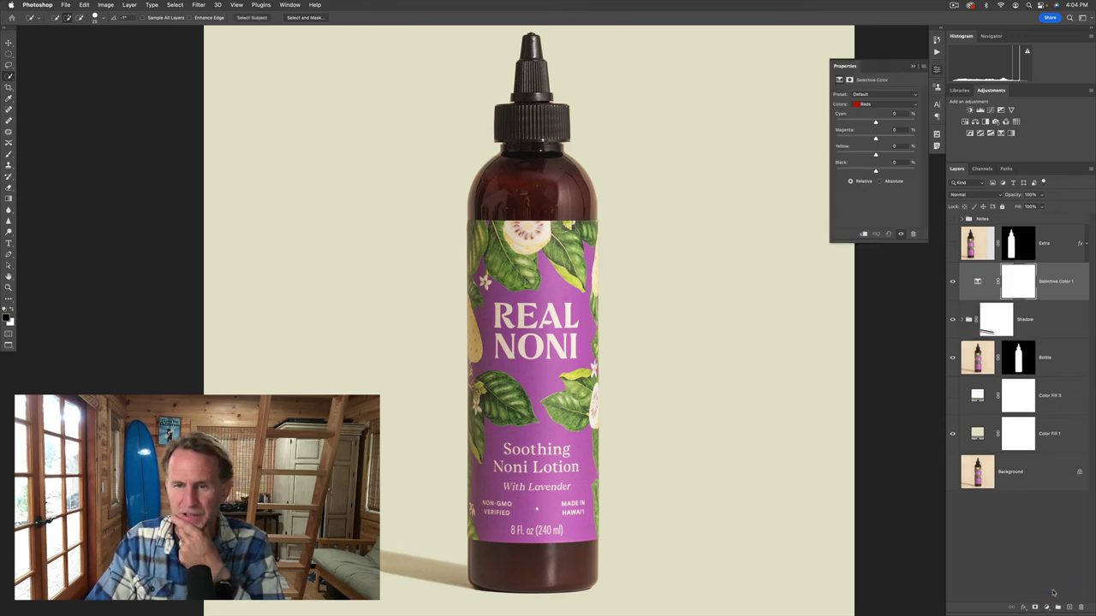
- Set the Selective Color values for Magentas to Cyan -86%, Magenta +2%, Yellow +10% and Black +4%
{"action": "left_click", "coordinate": [891, 104]}
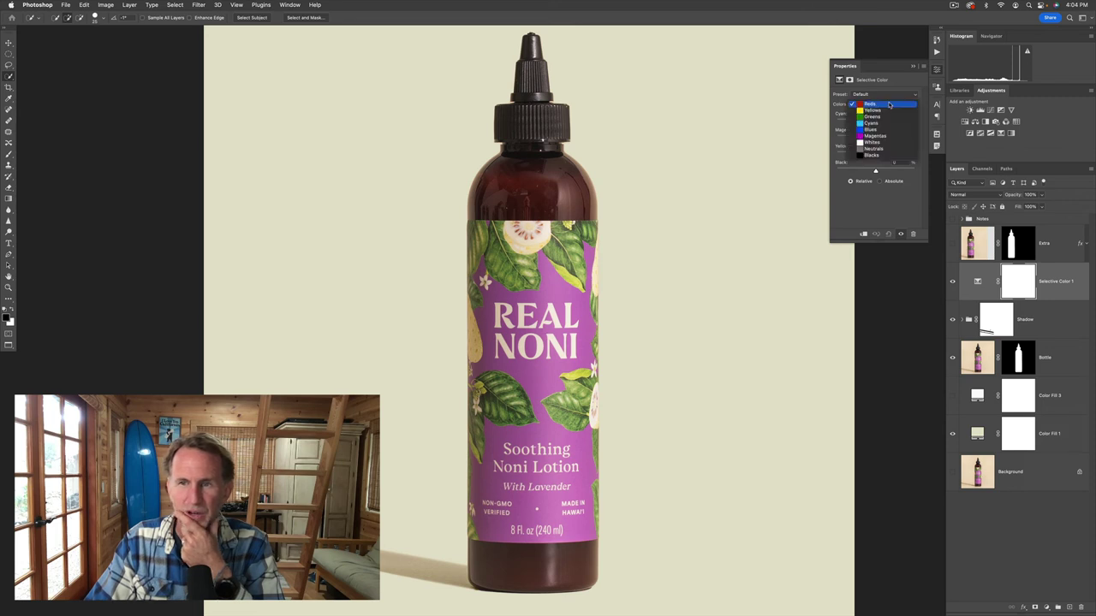
{"action": "left_click", "coordinate": [880, 136]}
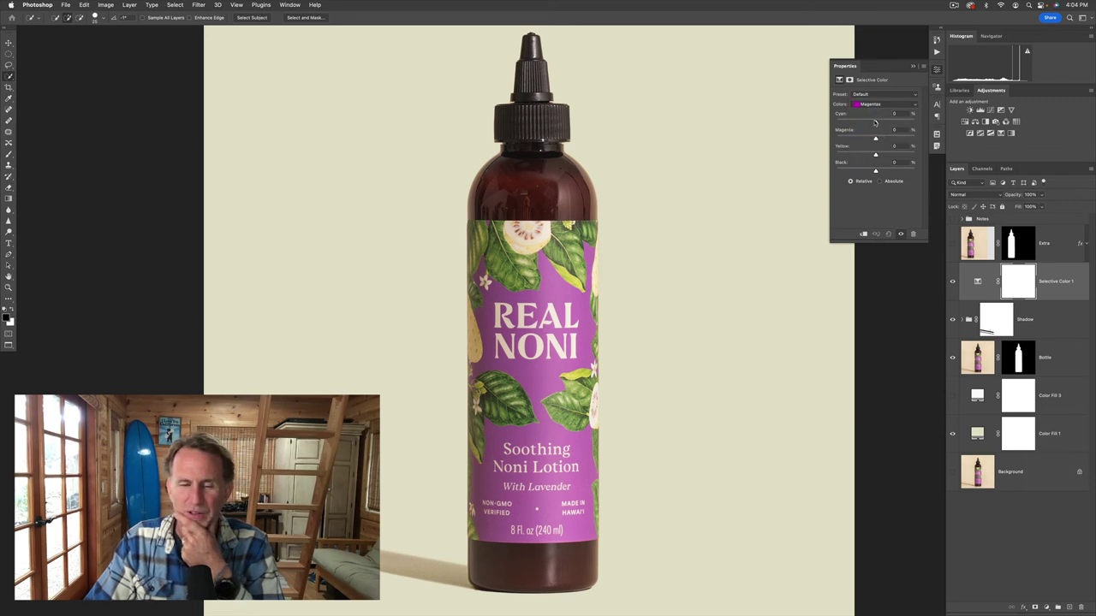
{"action": "left_click_drag", "start_coordinate": [875, 122], "coordinate": [837, 121]}
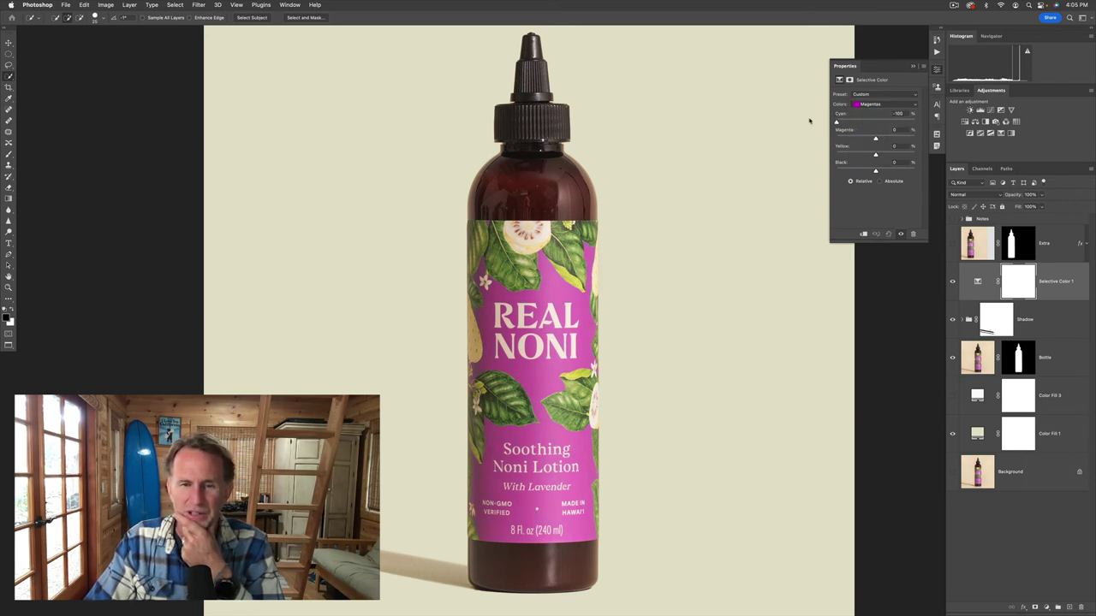
{"action": "left_click", "coordinate": [854, 124]}
{"action": "left_click_drag", "start_coordinate": [877, 138], "coordinate": [877, 172]}
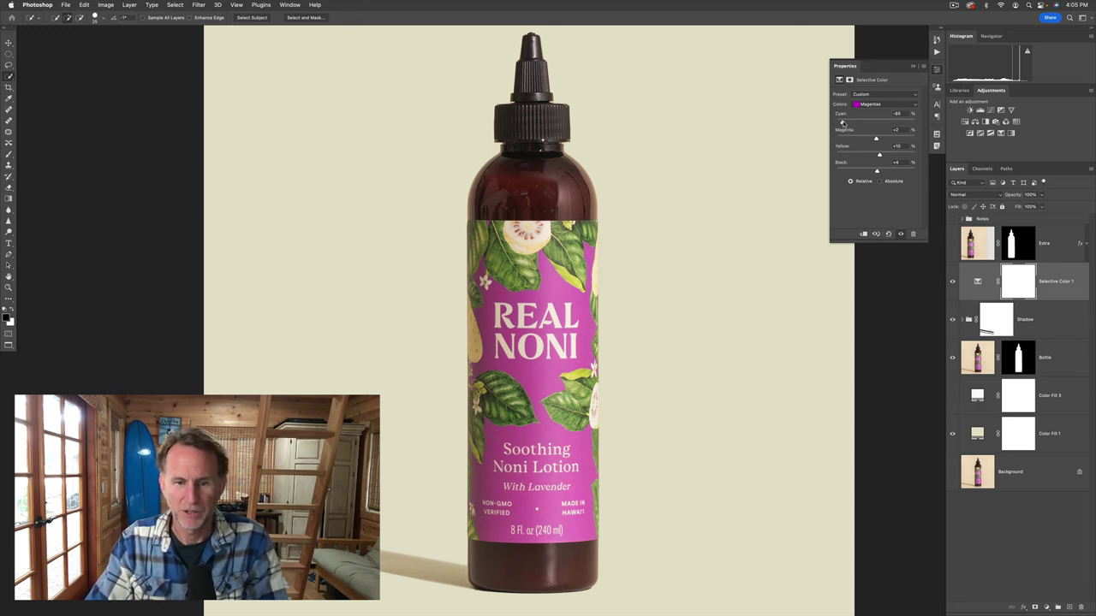
- Set the Cyan value for Magentas in the Selective Color adjustment to -76%
{"action": "left_click_drag", "start_coordinate": [852, 122], "coordinate": [846, 123]}
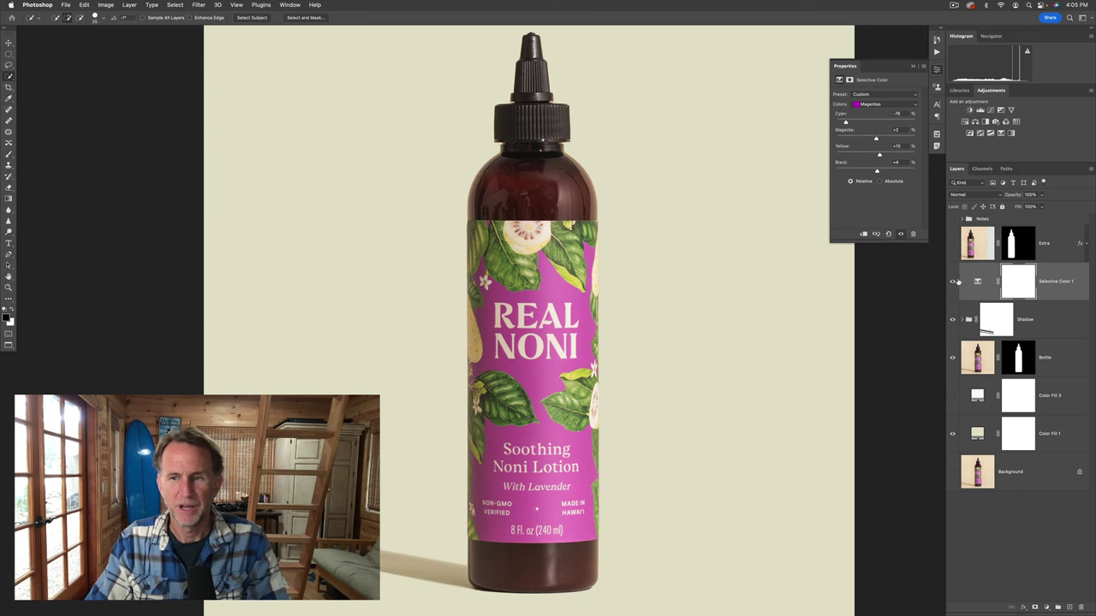
- Add a Hue/Saturation adjustment, target the label's purple as Magentas, and set its Hue to -78
{"action": "left_click", "coordinate": [965, 121]}
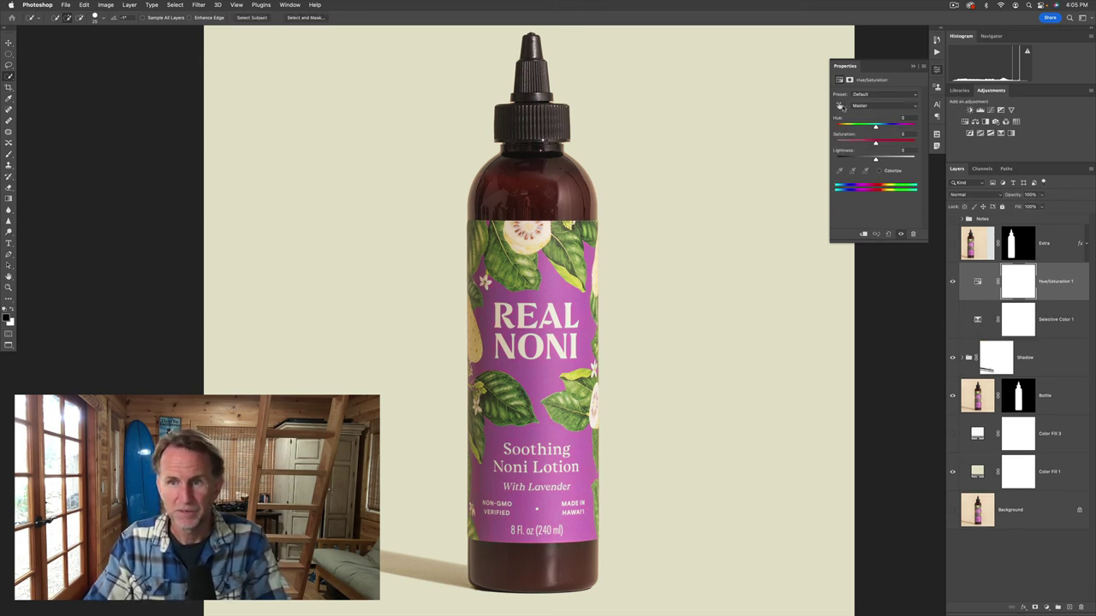
{"action": "left_click", "coordinate": [840, 106]}
{"action": "left_click", "coordinate": [545, 370]}
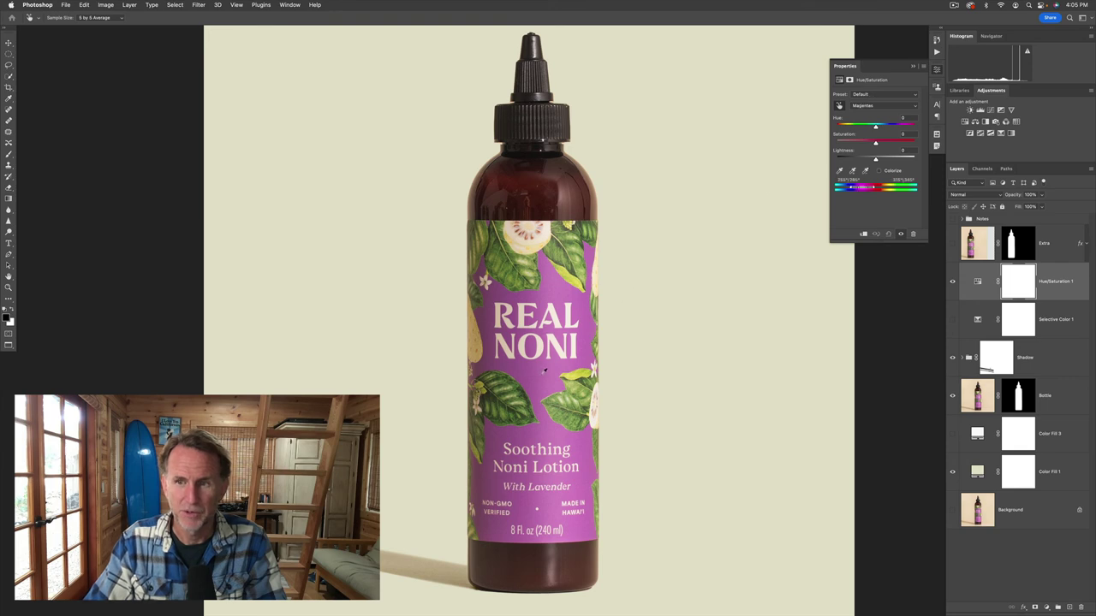
{"action": "left_click_drag", "start_coordinate": [875, 127], "coordinate": [852, 128]}
{"action": "key", "text": "super+equal"}
{"action": "key", "text": "super+equal"}
{"action": "key", "text": "super+equal"}
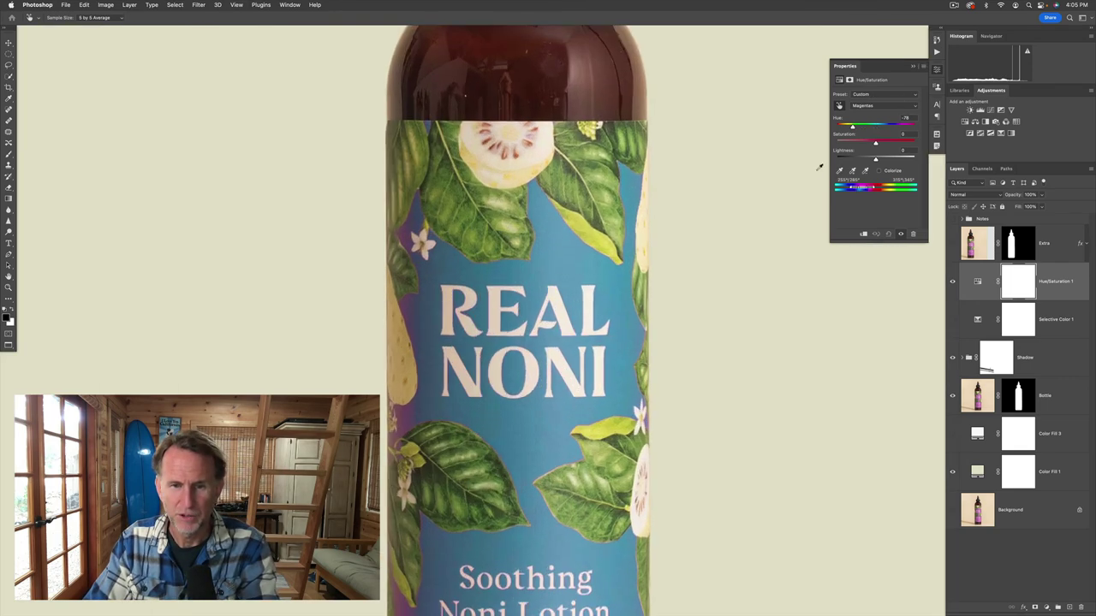
{"action": "scroll", "coordinate": [792, 201], "scroll_direction": "left", "scroll_amount": 3}
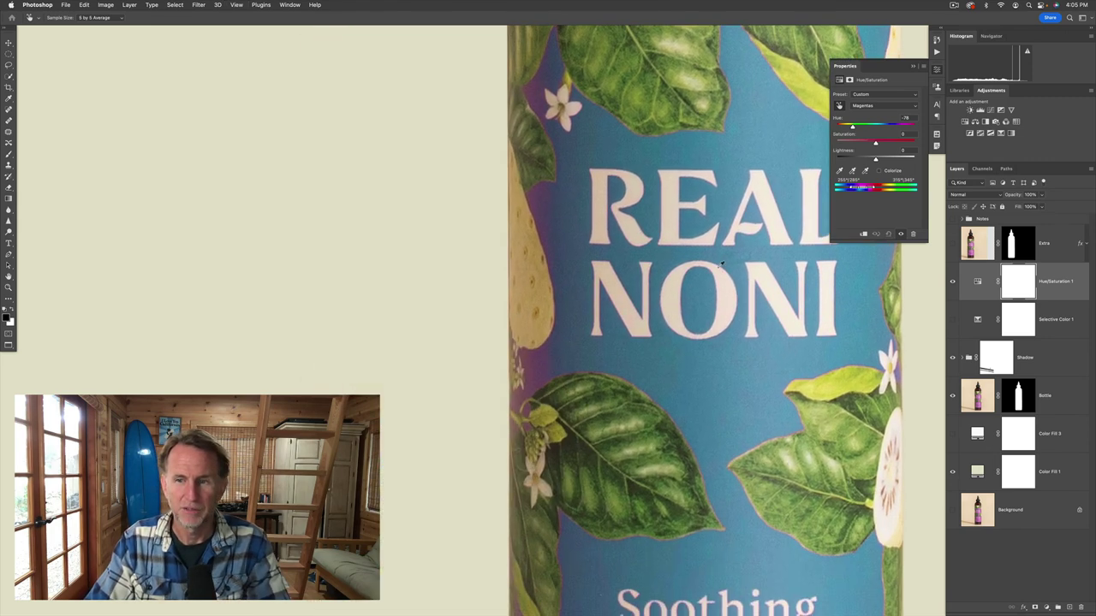
- Extend the Magentas range to the purple remaining on the label, and switch the Hue/Saturation layer off and on to compare
{"action": "left_click", "coordinate": [839, 106]}
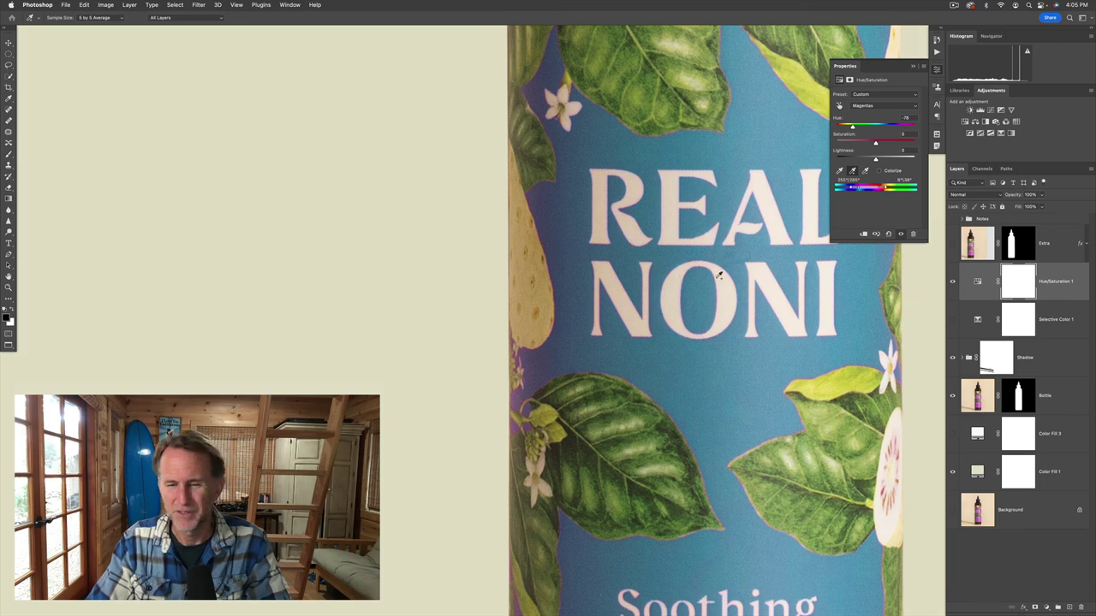
{"action": "key", "text": "super+0"}
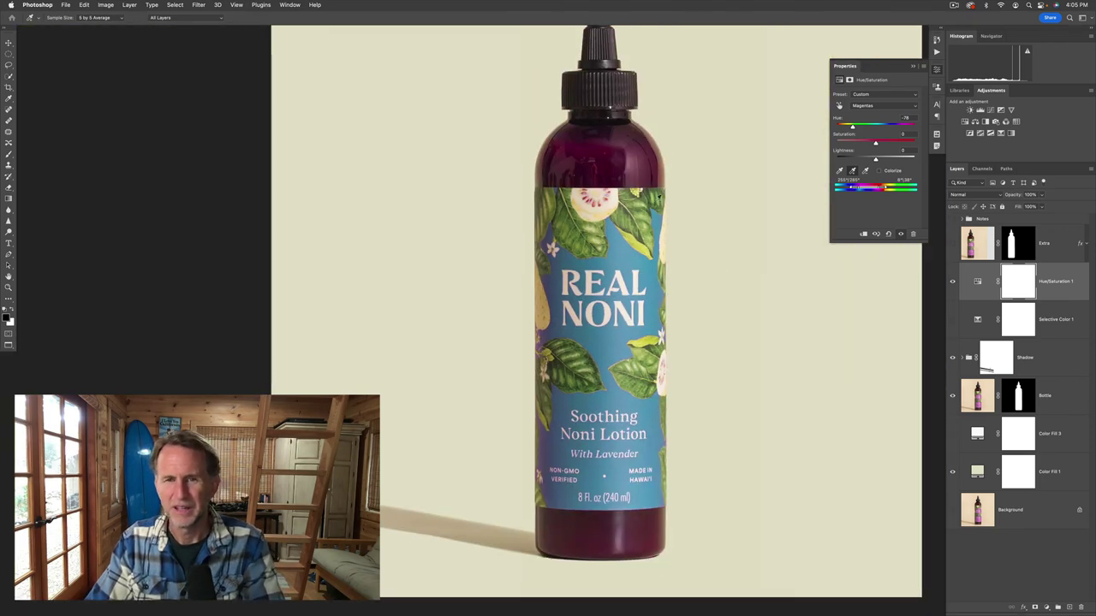
{"action": "left_click", "coordinate": [953, 283]}
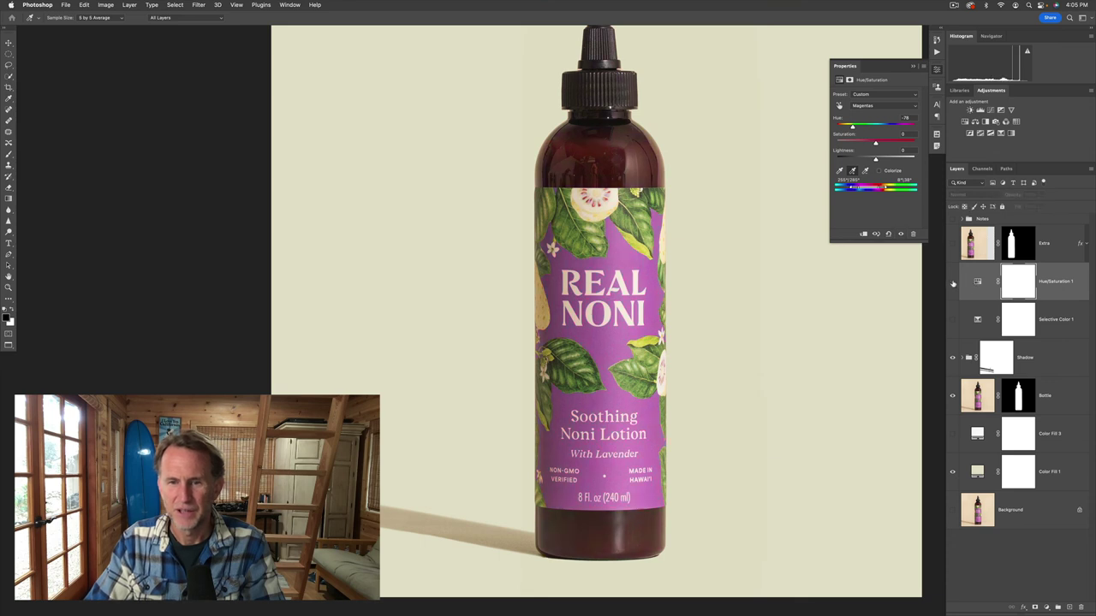
{"action": "left_click", "coordinate": [953, 282]}
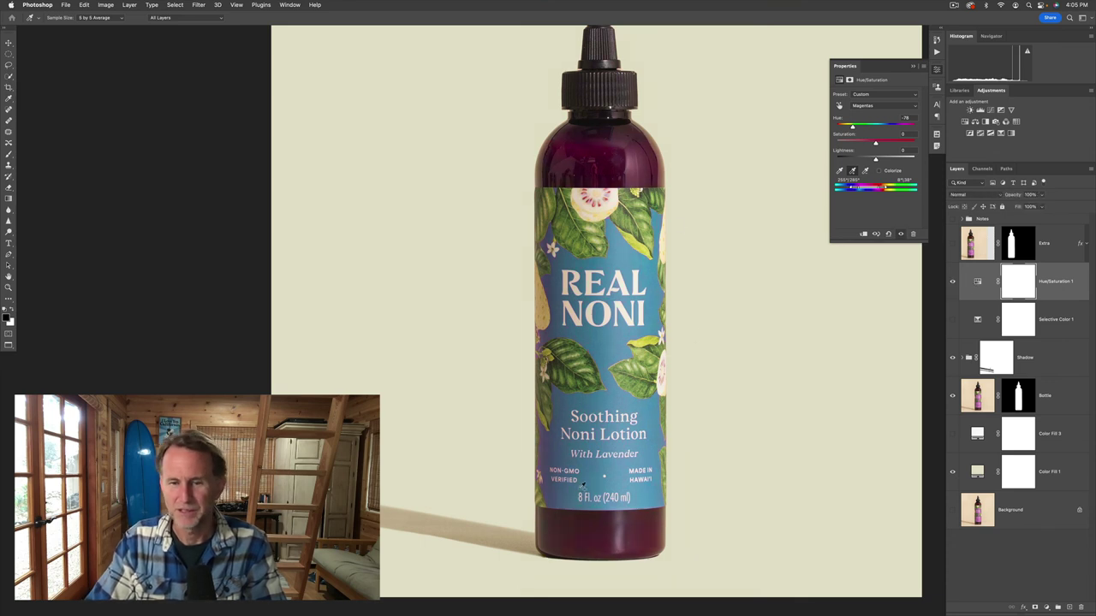
- Delete the Hue/Saturation adjustment layer
{"action": "key", "text": "w"}
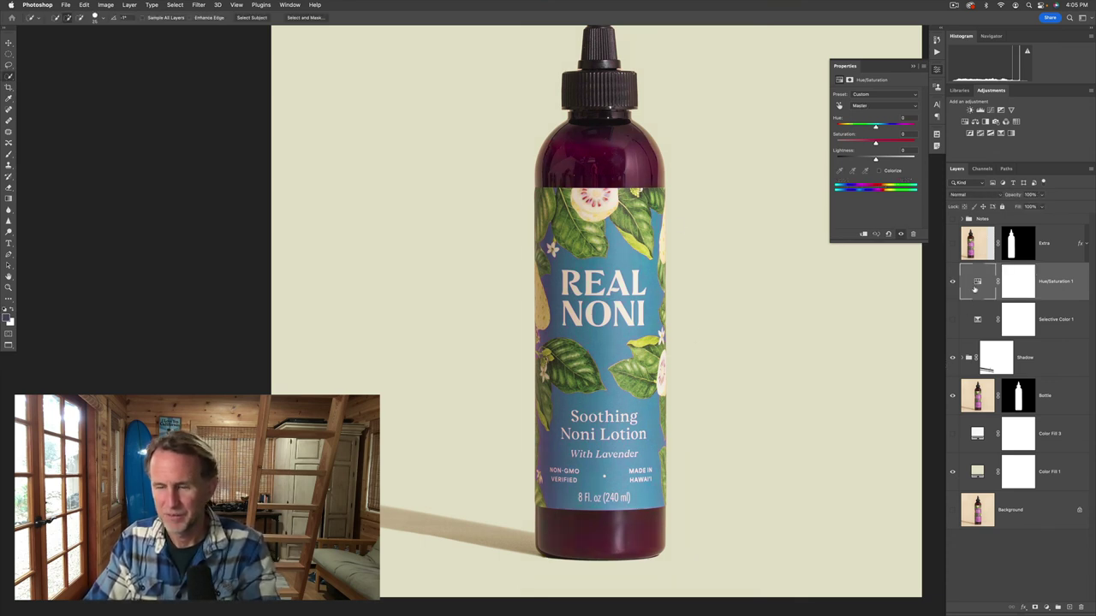
{"action": "left_click", "coordinate": [976, 288]}
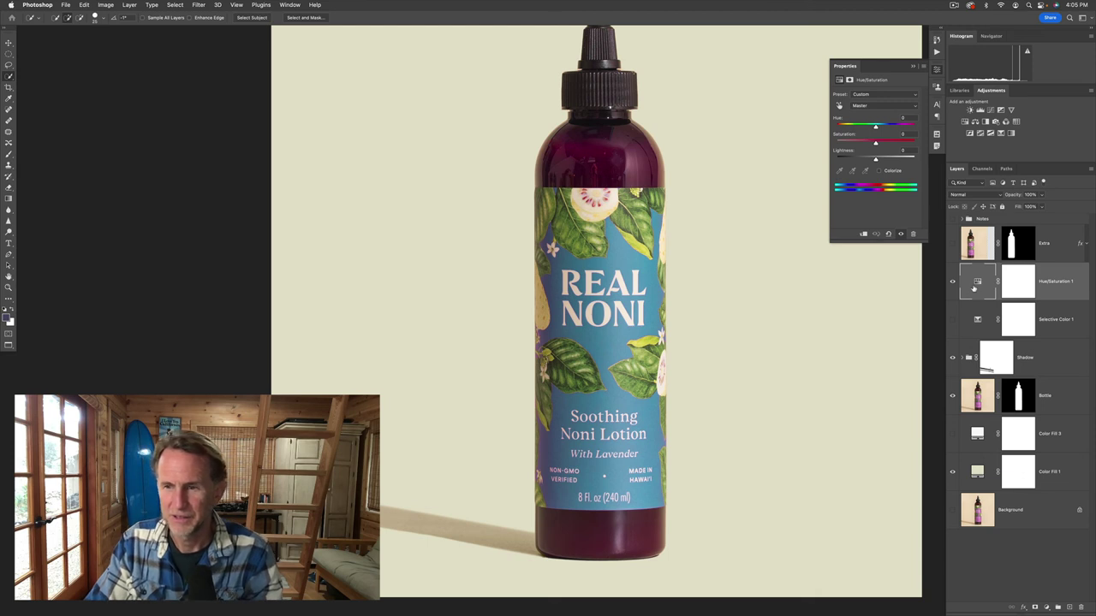
{"action": "key", "text": "Delete"}
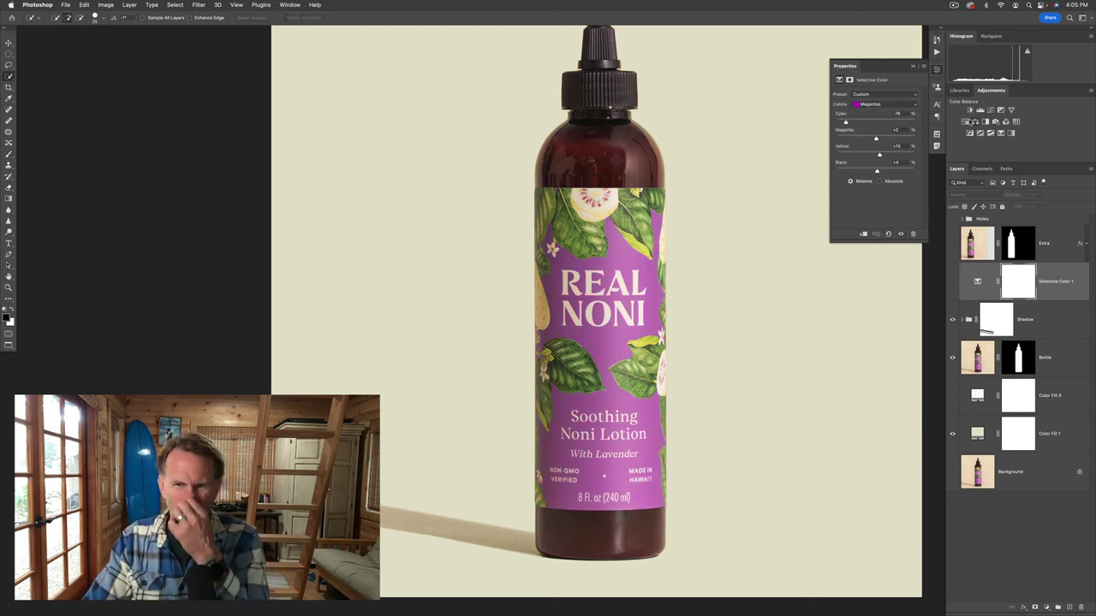
- Try to restrict a new Hue/Saturation layer with Master Hue -67 to the label's purple, using a Color Range mask with Fuzziness 67
{"action": "key", "text": "ctrl+z"}
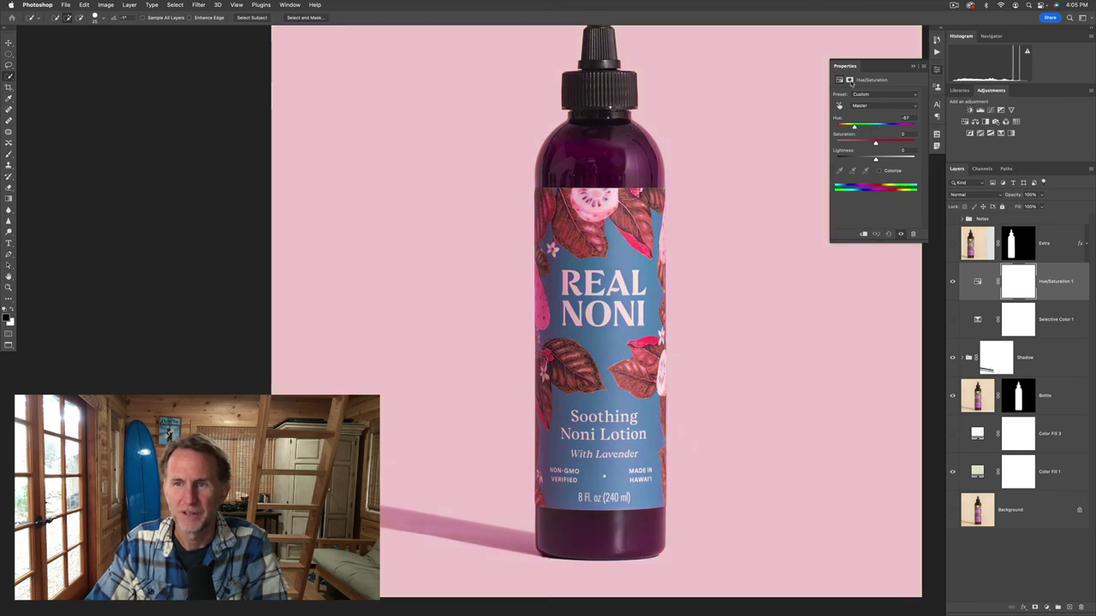
{"action": "left_click", "coordinate": [849, 80]}
{"action": "left_click", "coordinate": [898, 187]}
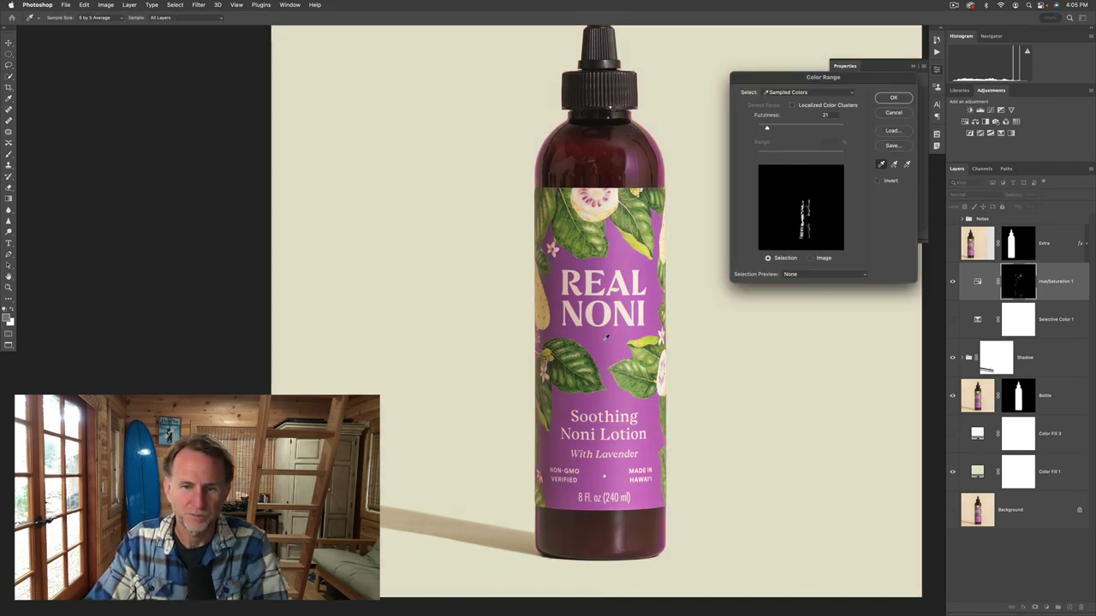
{"action": "left_click_drag", "start_coordinate": [768, 127], "coordinate": [786, 127]}
{"action": "left_click", "coordinate": [568, 327]}
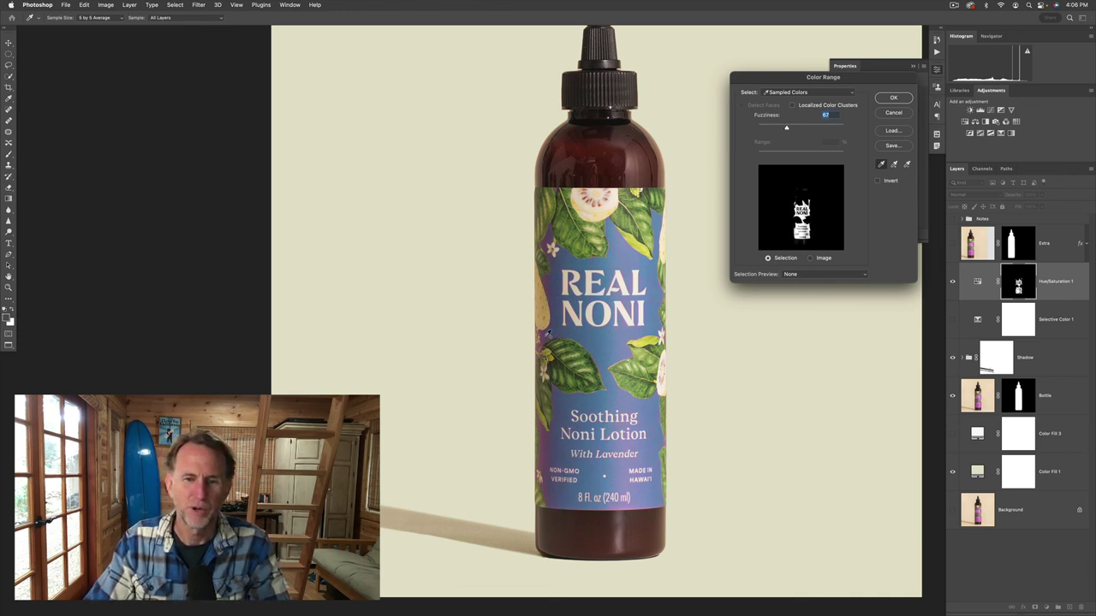
{"action": "left_click", "coordinate": [547, 338]}
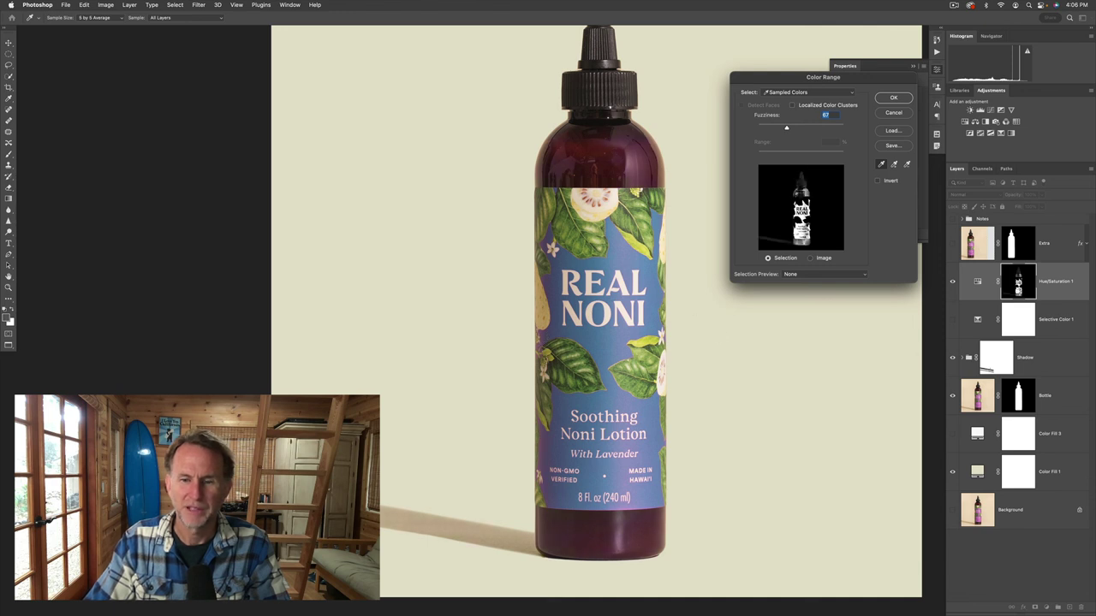
{"action": "left_click", "coordinate": [634, 502]}
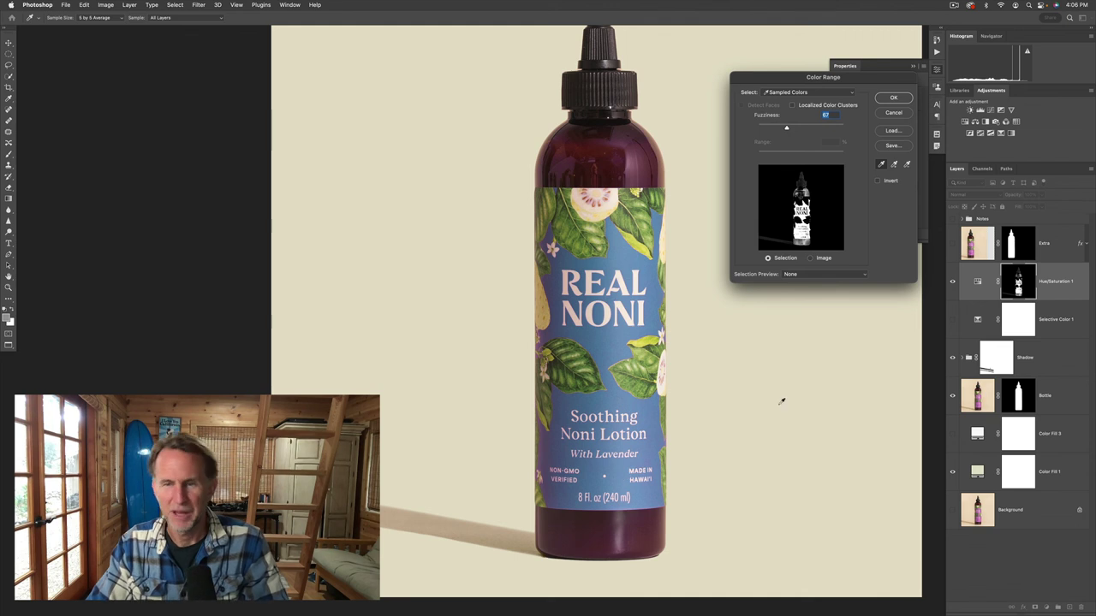
{"action": "left_click", "coordinate": [893, 113]}
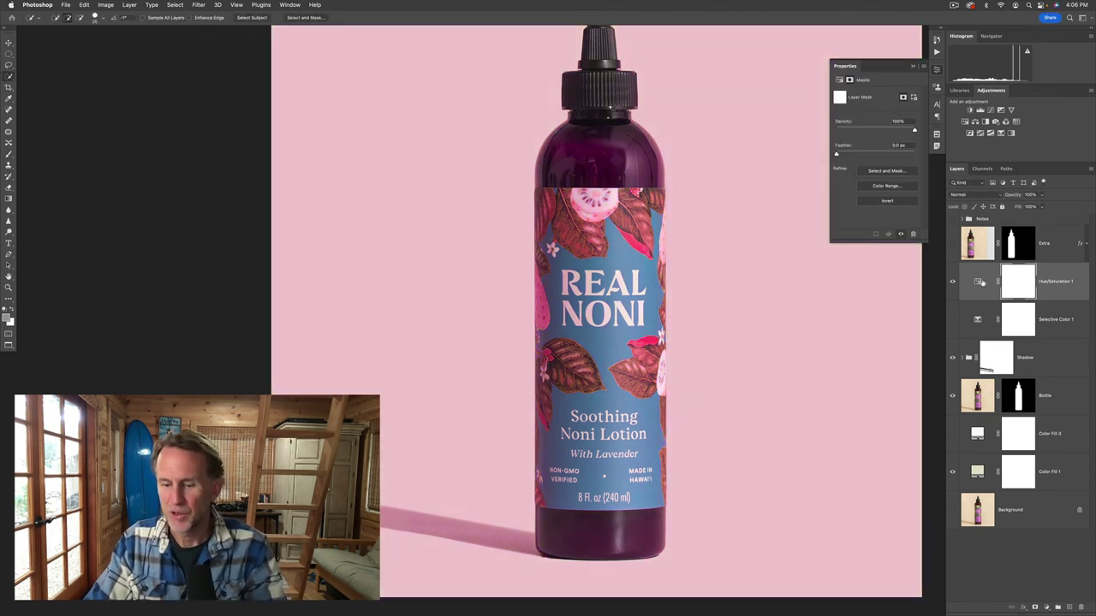
- Delete the second Hue/Saturation layer and make the Selective Color 1 layer visible again
{"action": "key", "text": "BackSpace"}
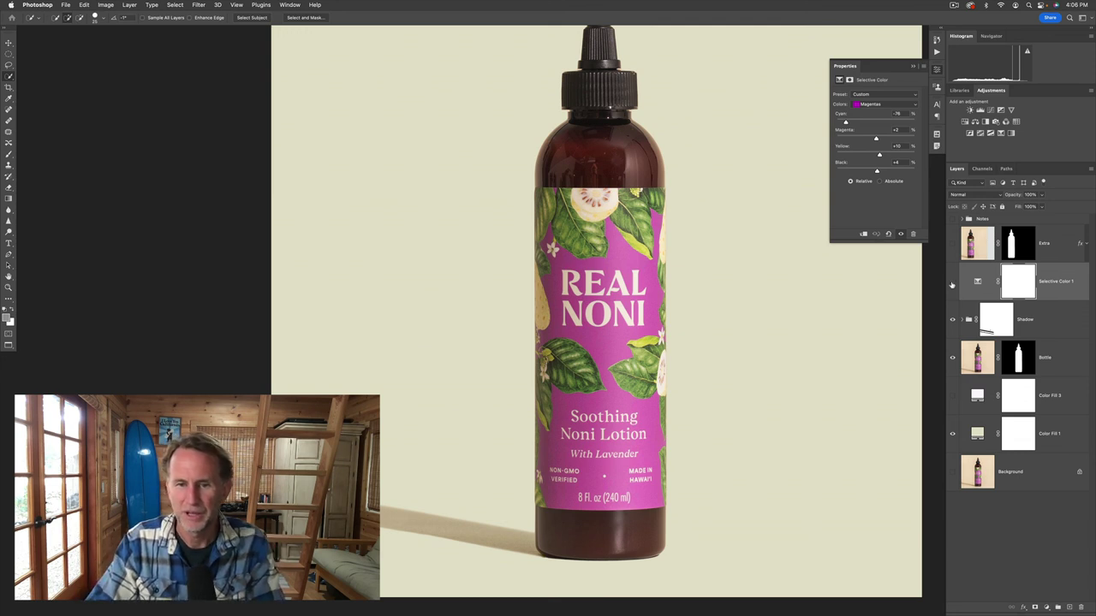
{"action": "left_click", "coordinate": [952, 283]}
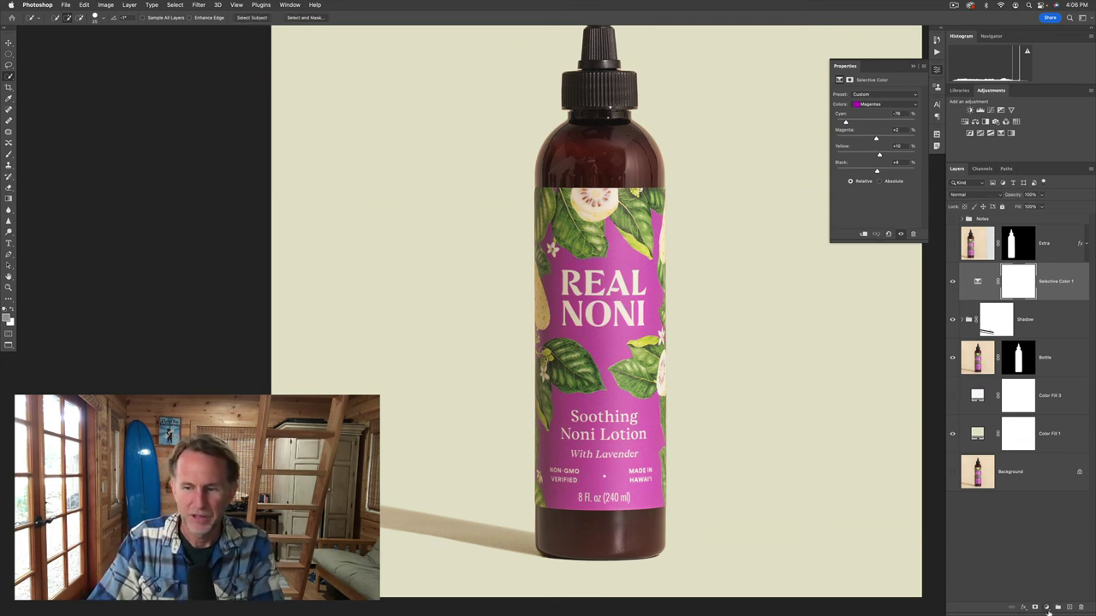
{"action": "left_click", "coordinate": [1047, 610]}
{"action": "left_click", "coordinate": [1058, 413]}
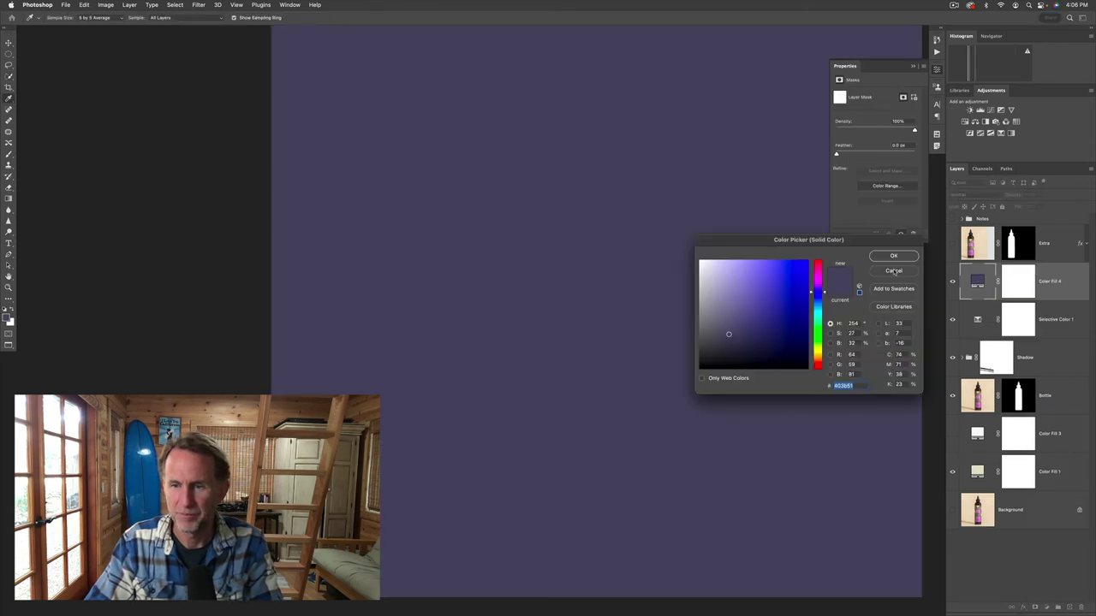
{"action": "left_click", "coordinate": [893, 271]}
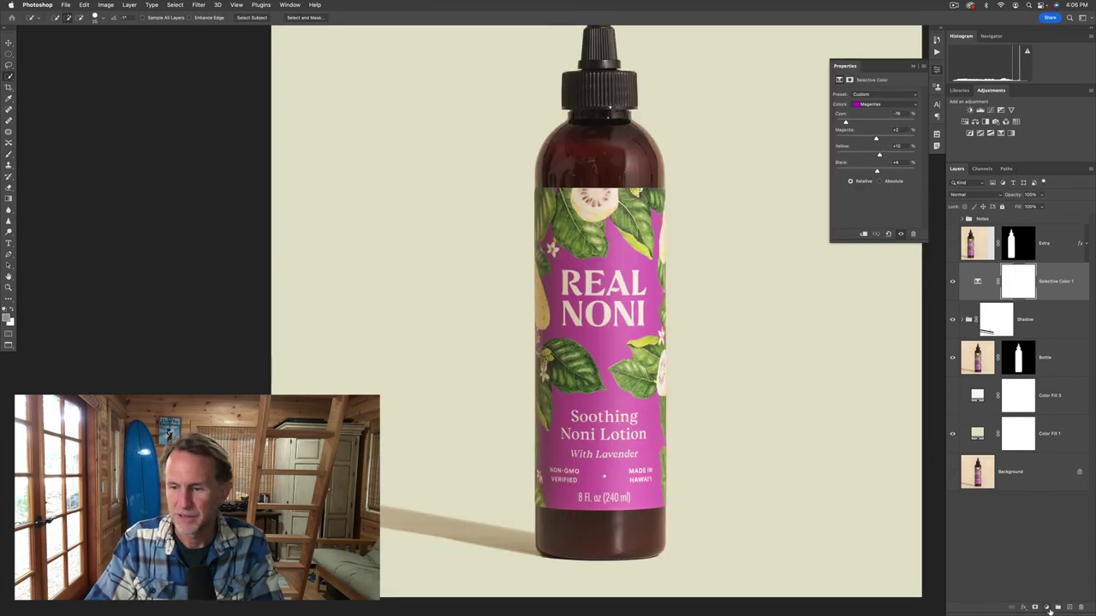
- Add a second Selective Color adjustment and set its Greens to Cyan +84%, Magenta -28%, Yellow +32% and Black -25%
{"action": "left_click", "coordinate": [1047, 610]}
{"action": "left_click", "coordinate": [1054, 589]}
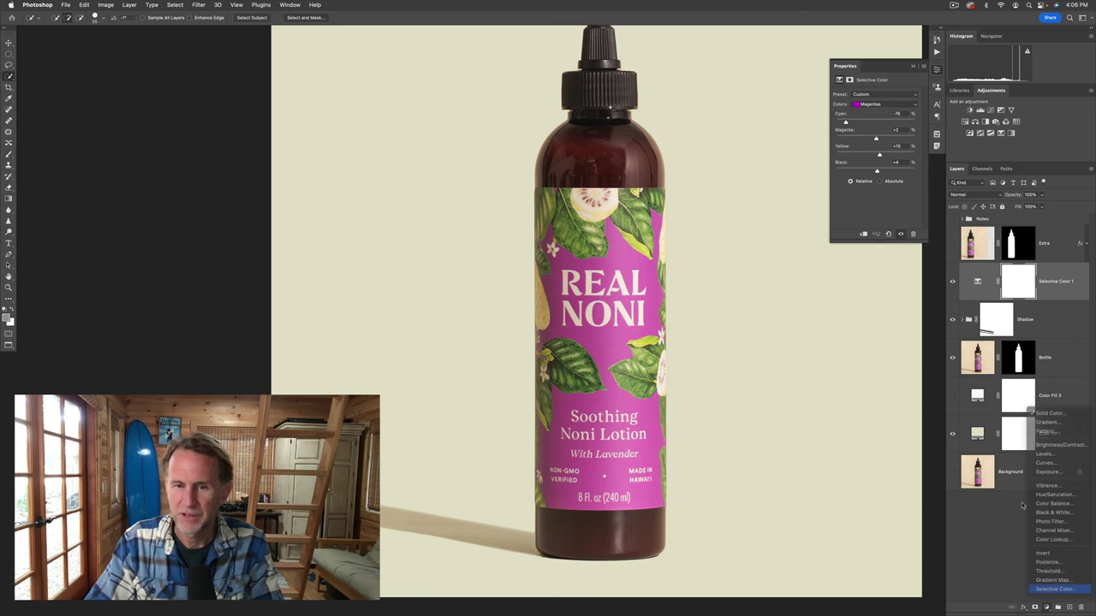
{"action": "left_click", "coordinate": [883, 105]}
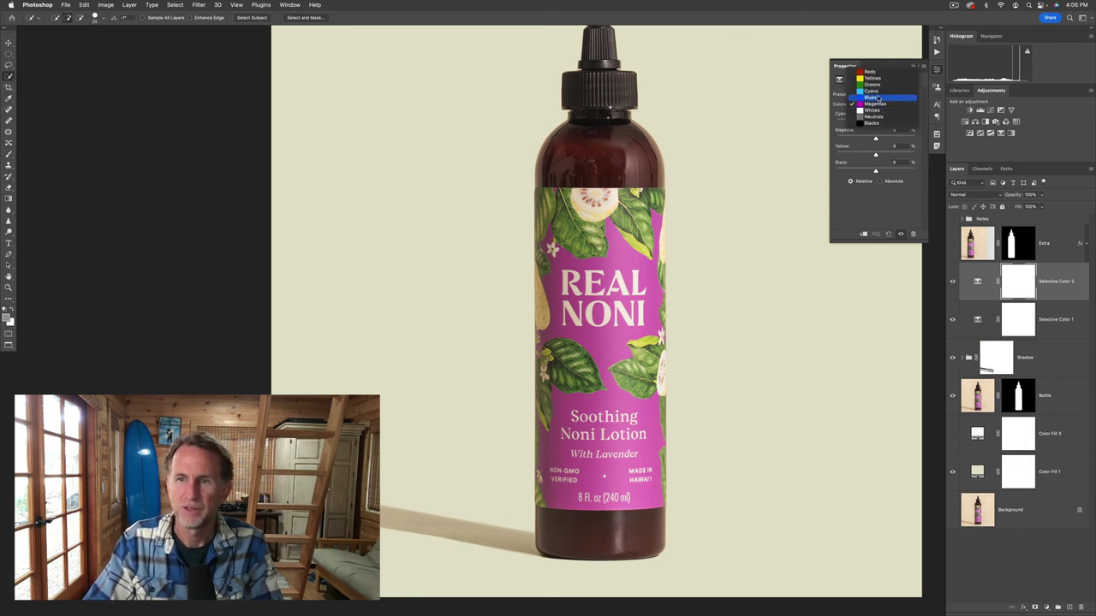
{"action": "left_click", "coordinate": [871, 85]}
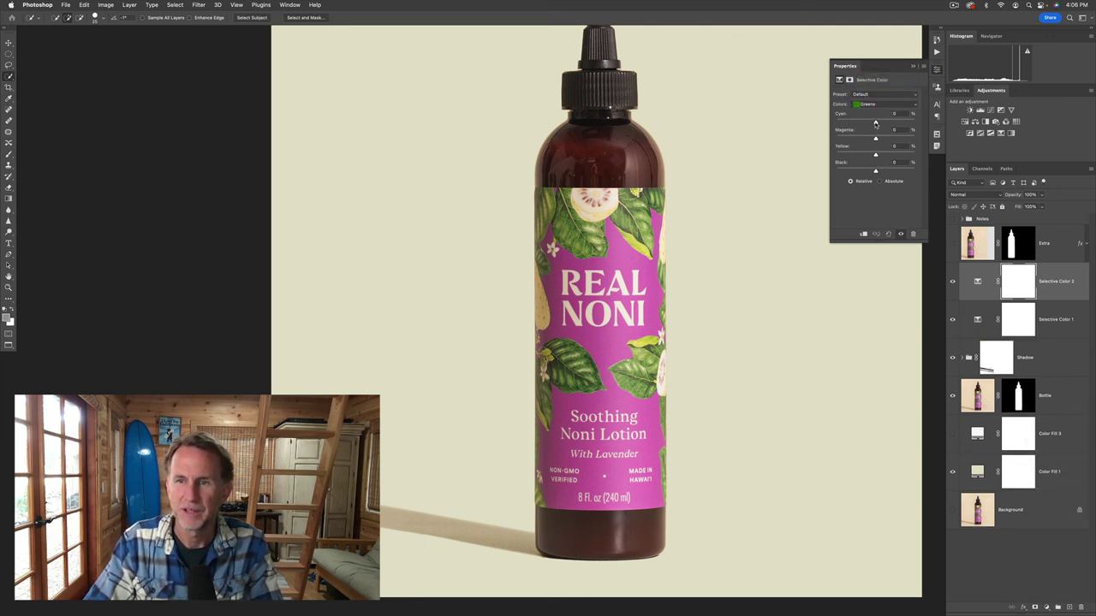
{"action": "left_click_drag", "start_coordinate": [875, 123], "coordinate": [910, 126]}
{"action": "left_click_drag", "start_coordinate": [875, 138], "coordinate": [867, 171]}
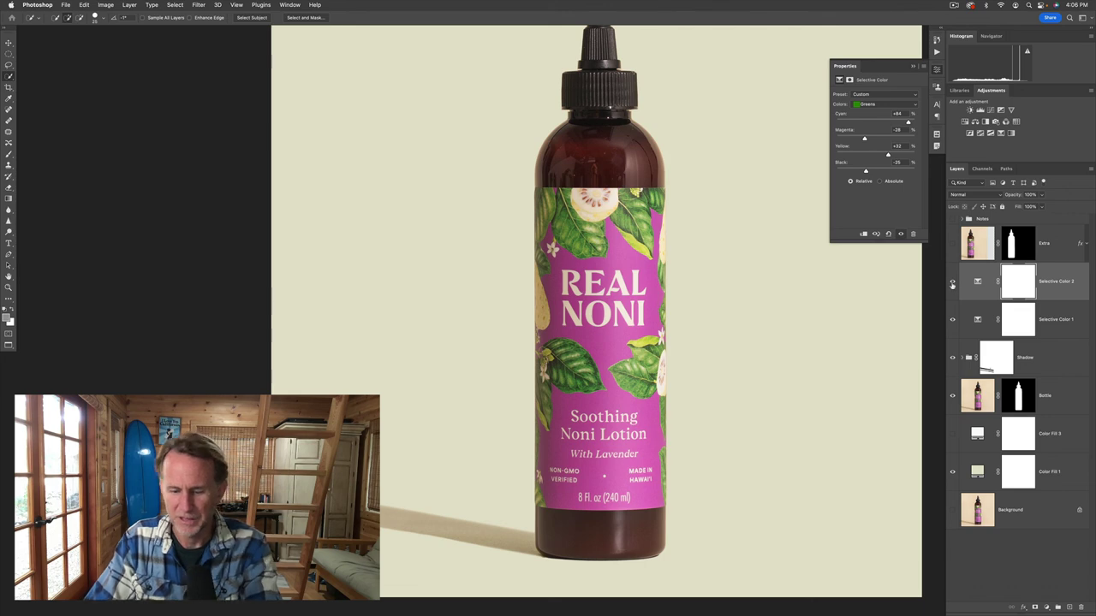
- Switch the visibility of both Selective Color layers to compare the leaves and label with and without the color changes
{"action": "key", "text": "super+plus"}
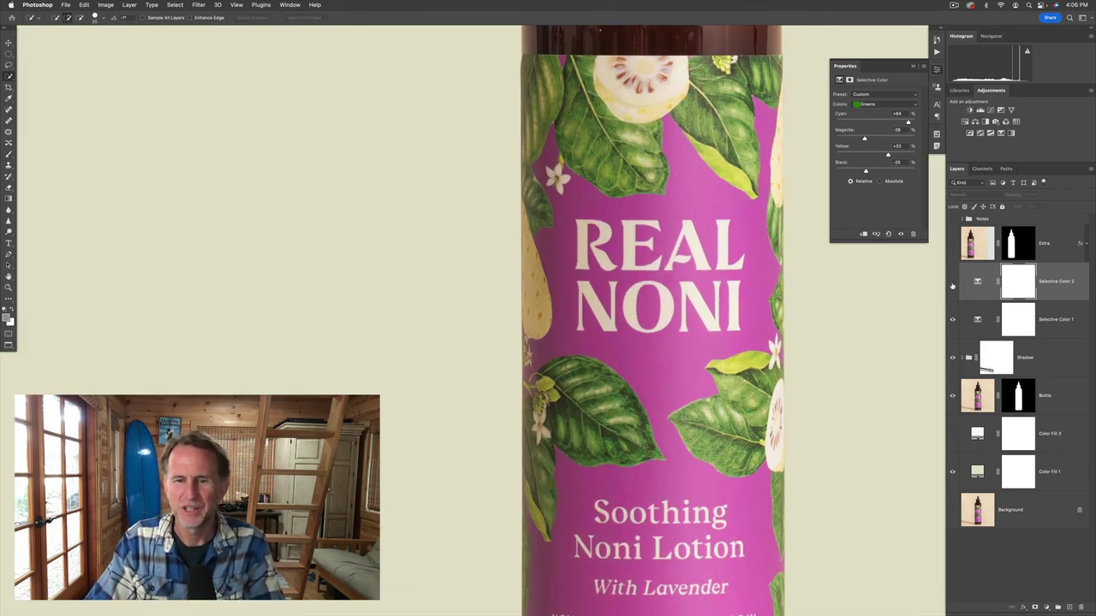
{"action": "left_click", "coordinate": [952, 283]}
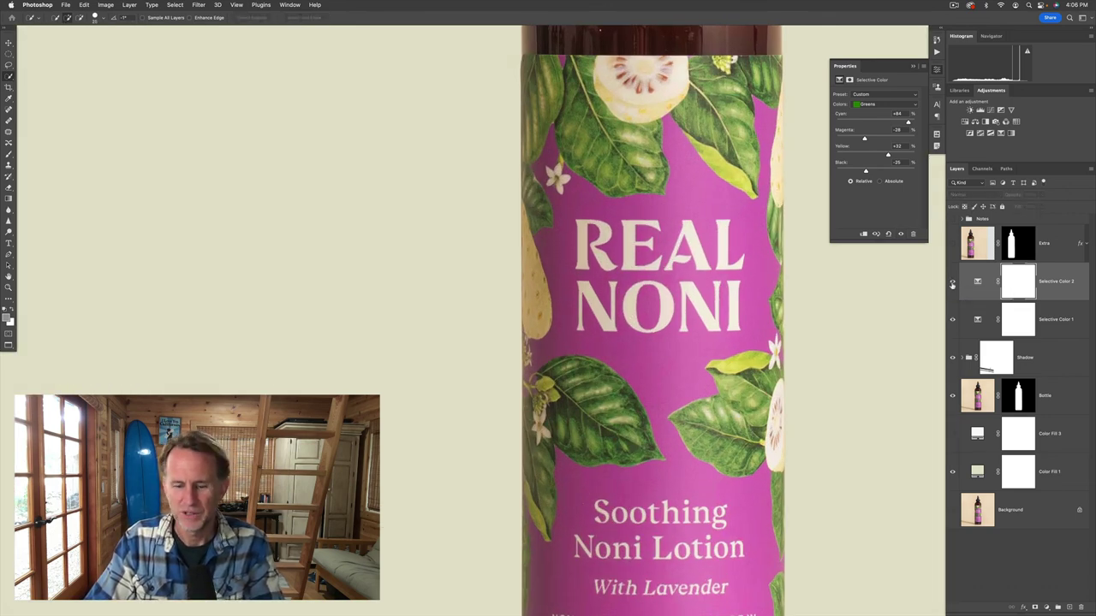
{"action": "key", "text": "super+0"}
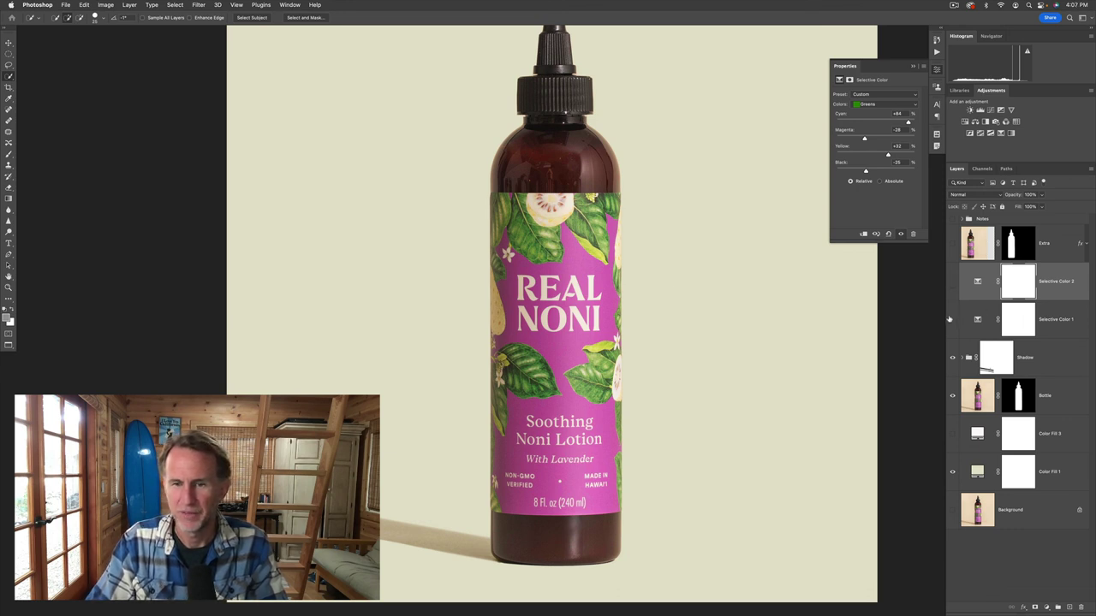
{"action": "left_click", "coordinate": [951, 319]}
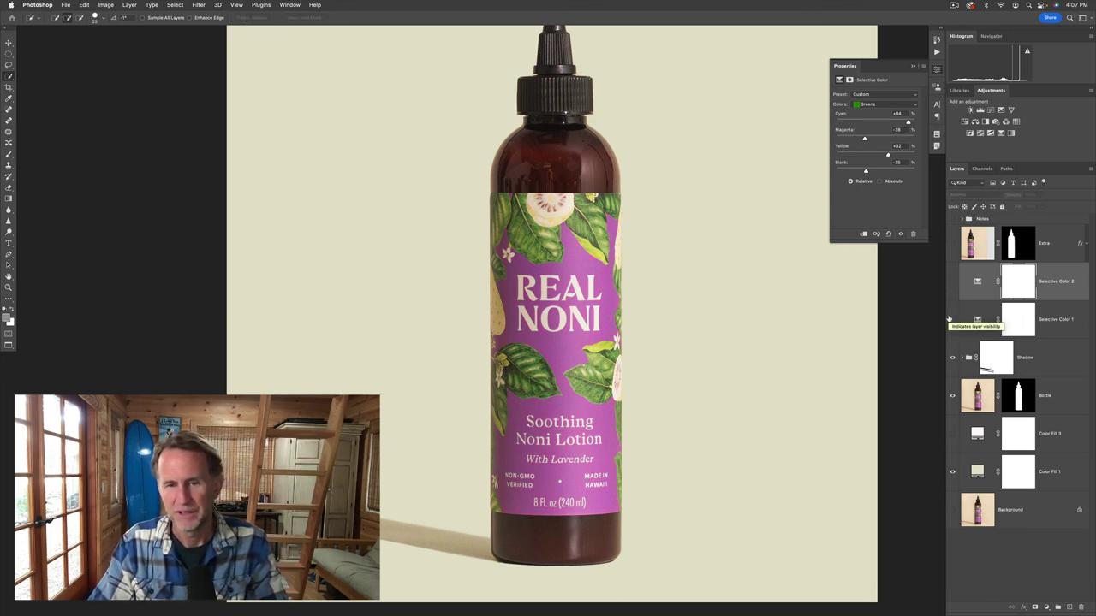